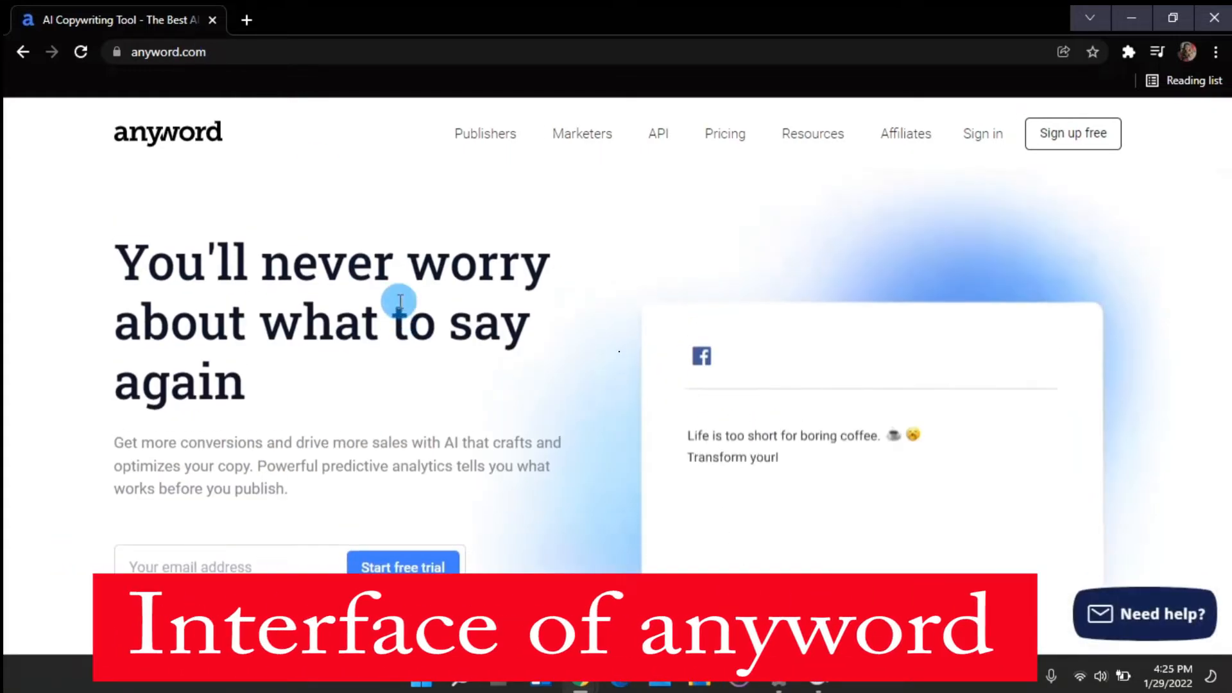
# Sign up for Anyword using a Google account
pyautogui.click(1046, 150)
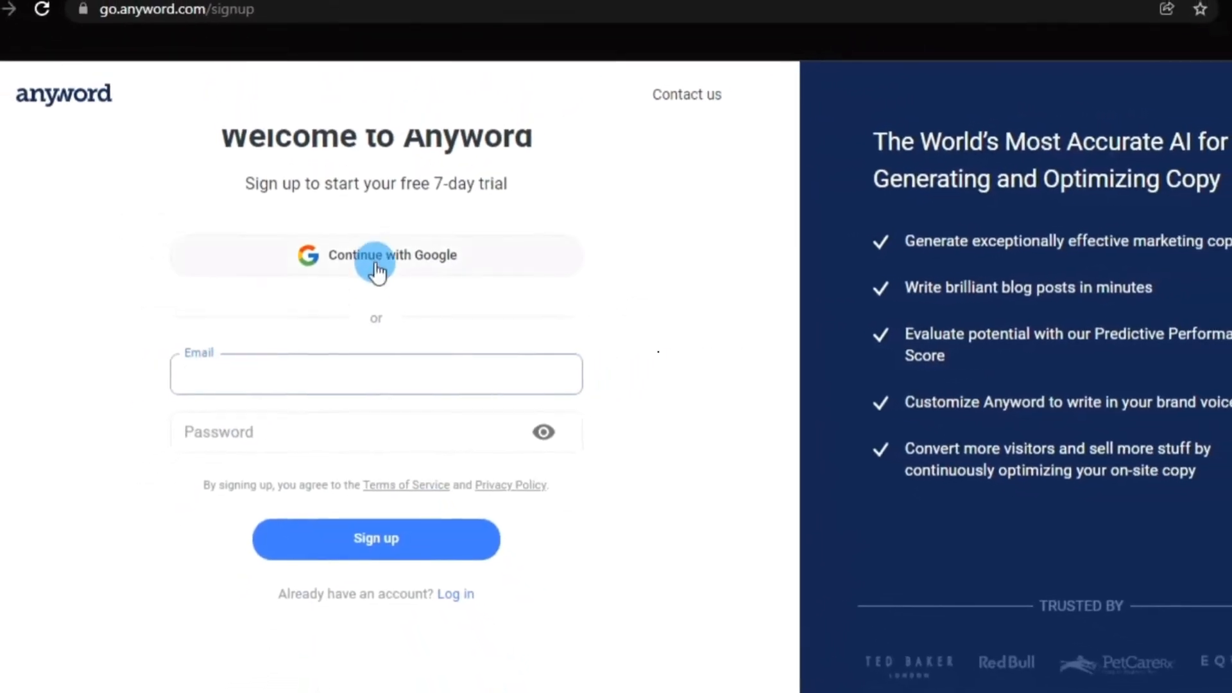
pyautogui.click(377, 271)
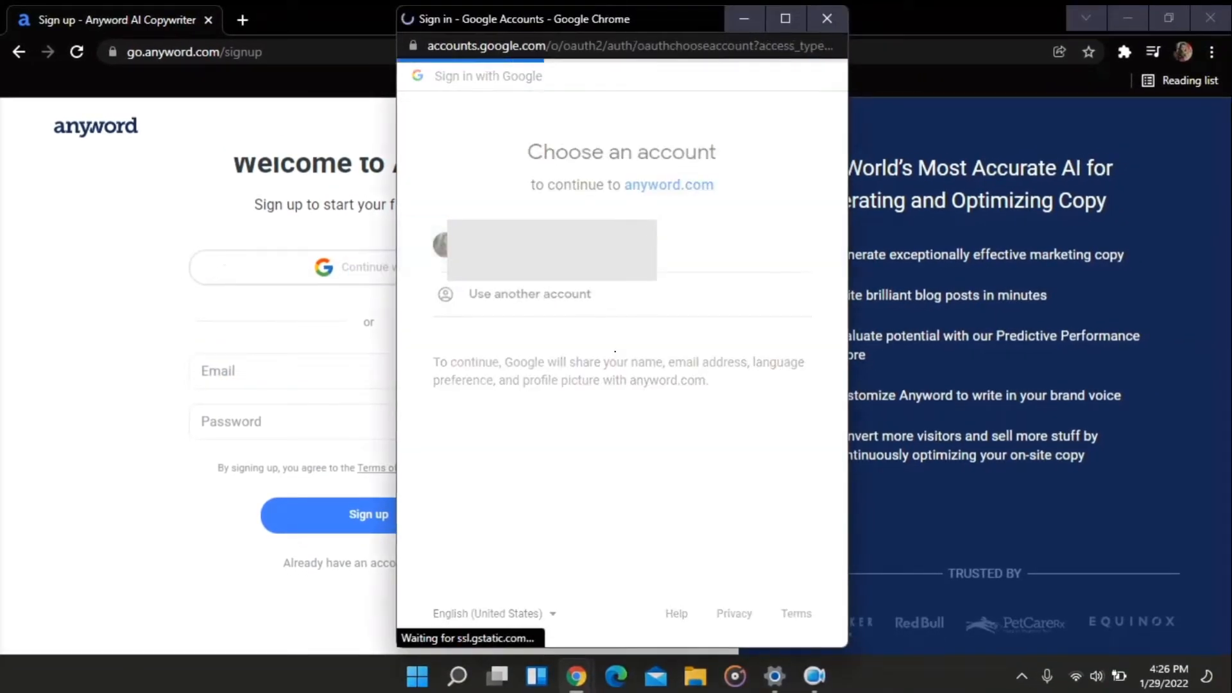
pyautogui.click(661, 231)
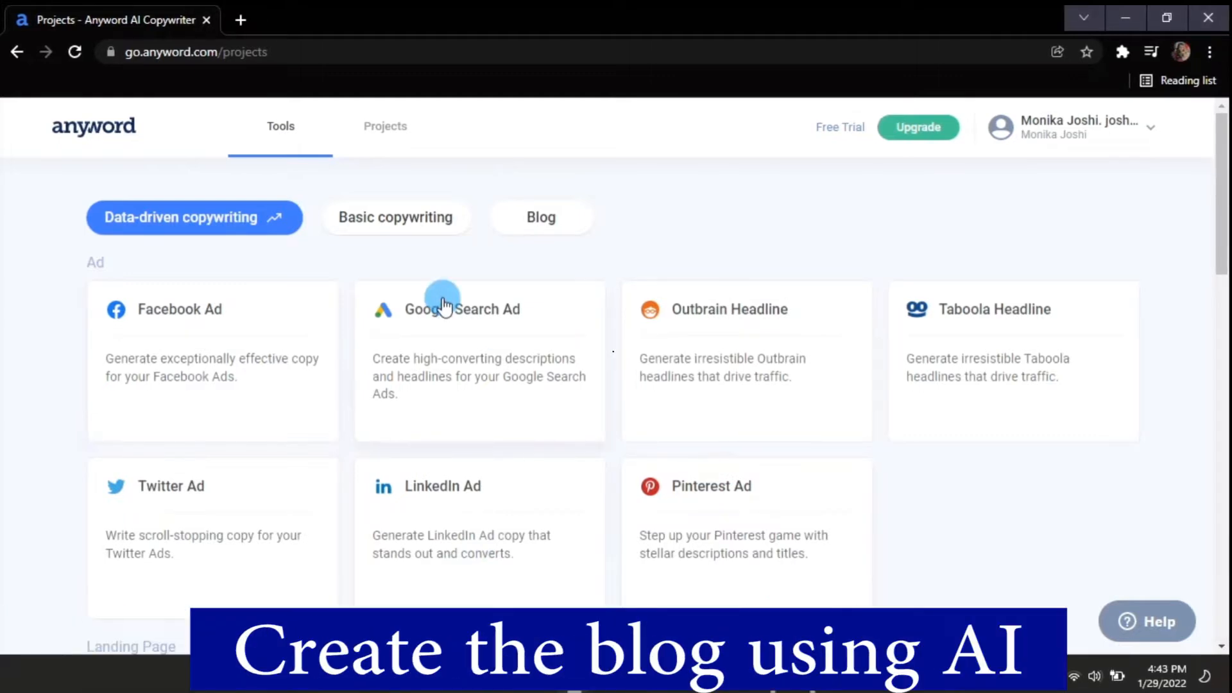
# Open the Blog tools and start a new Blog Post project
pyautogui.click(527, 231)
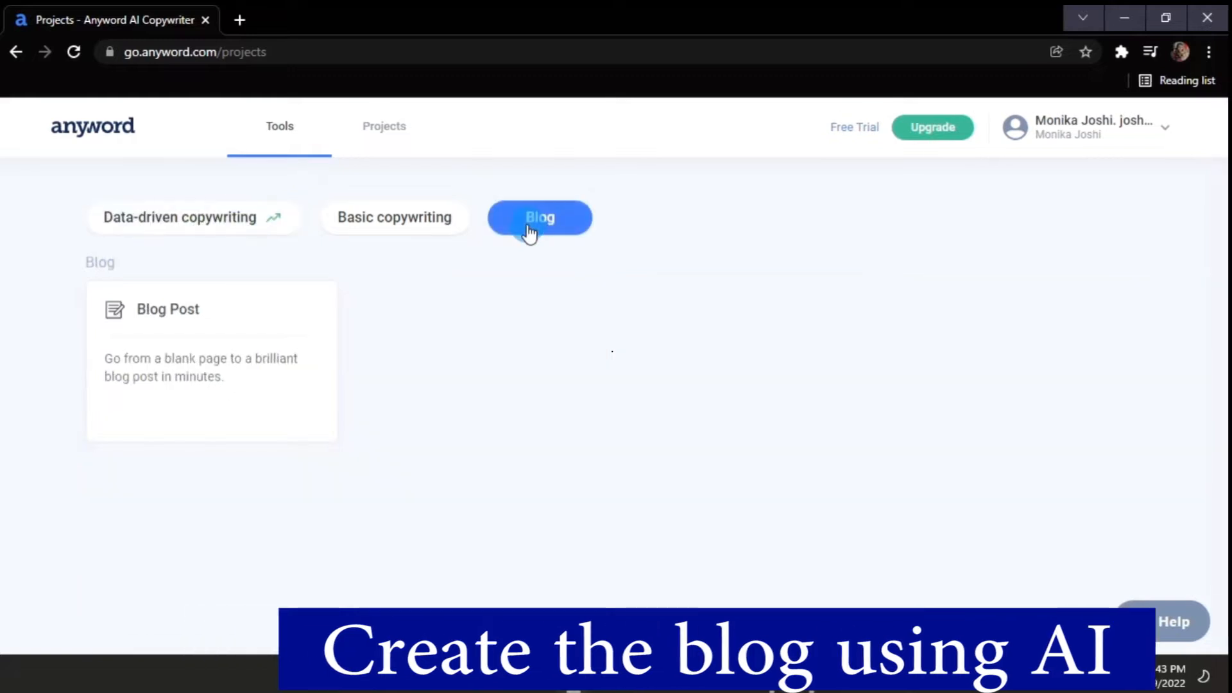
pyautogui.click(179, 309)
pyautogui.click(178, 310)
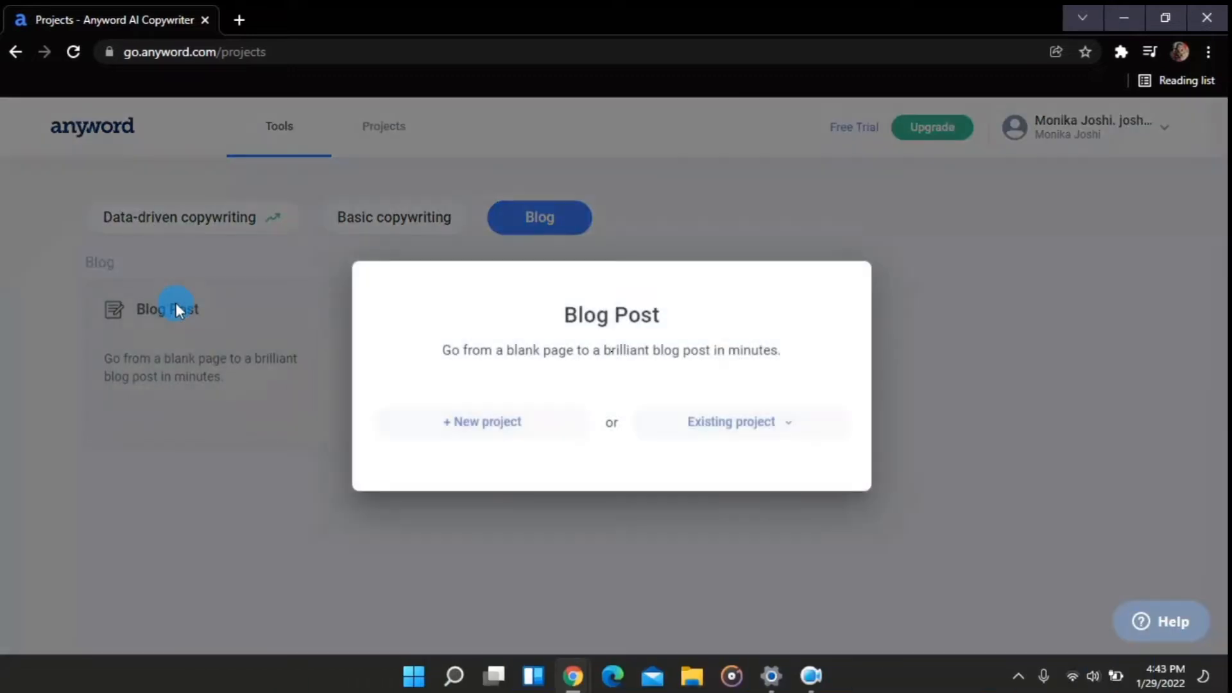
pyautogui.click(503, 423)
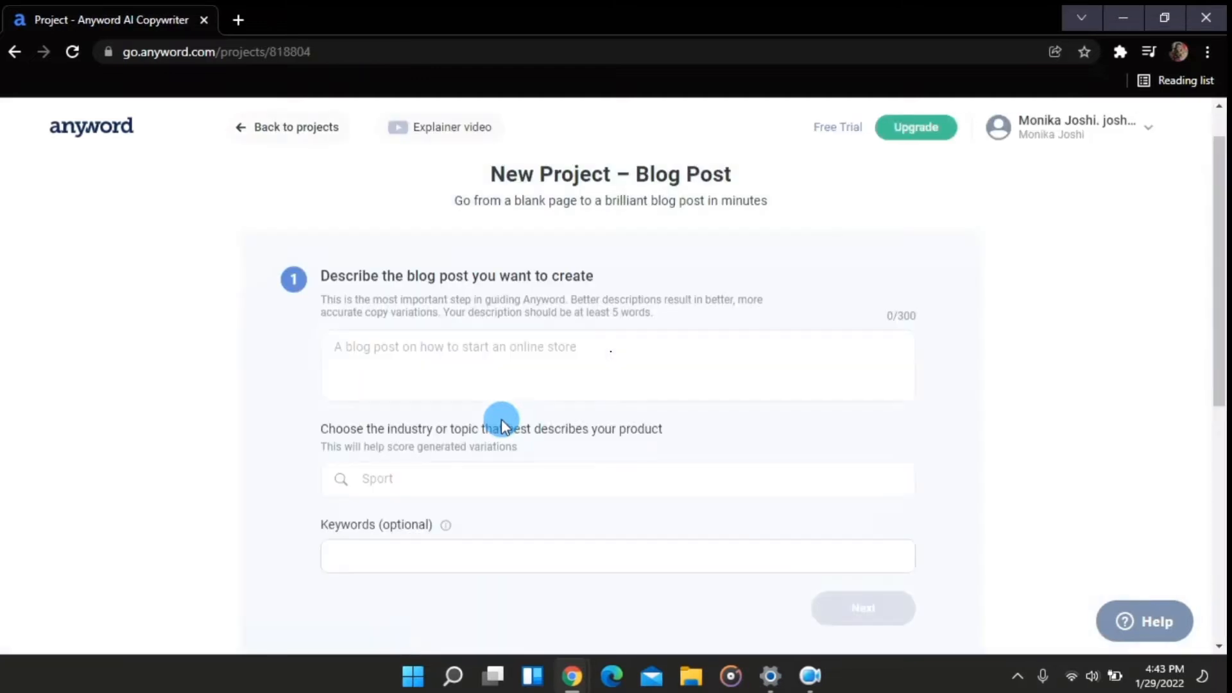
# Paste "Importance of sports in school" as the description of the blog post to create
pyautogui.scroll(-1, 502, 420)
pyautogui.scroll(1, 501, 421)
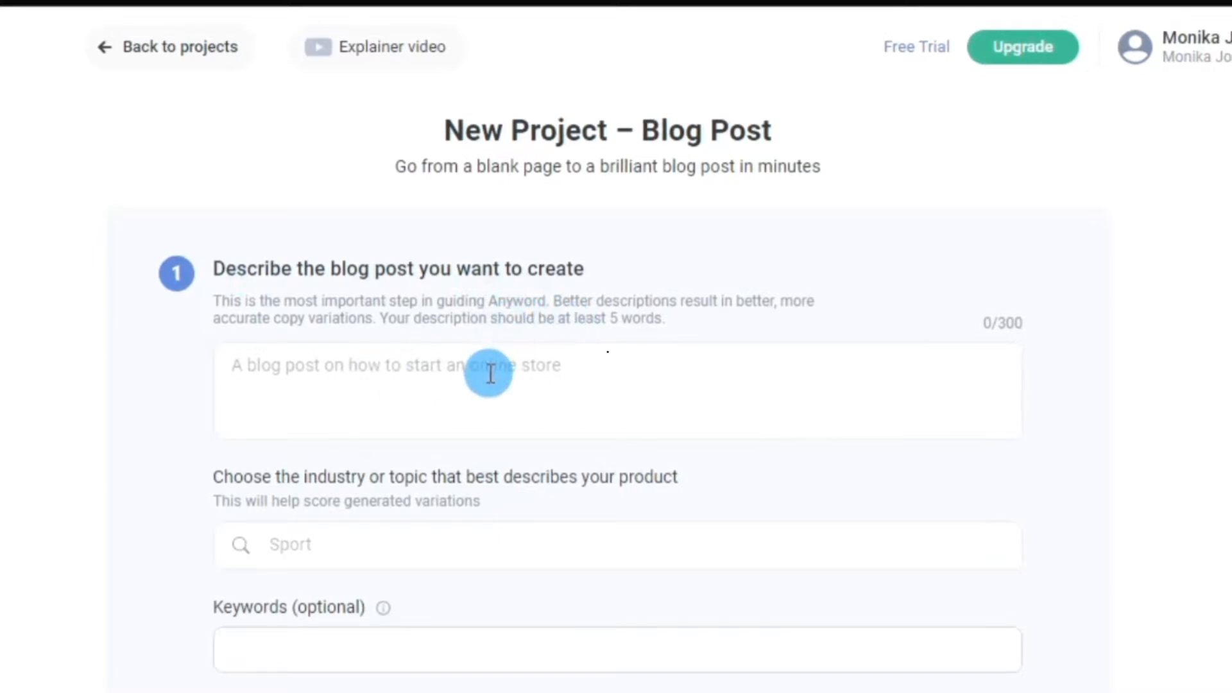
pyautogui.click(456, 384)
pyautogui.write('Importance of sports in school')
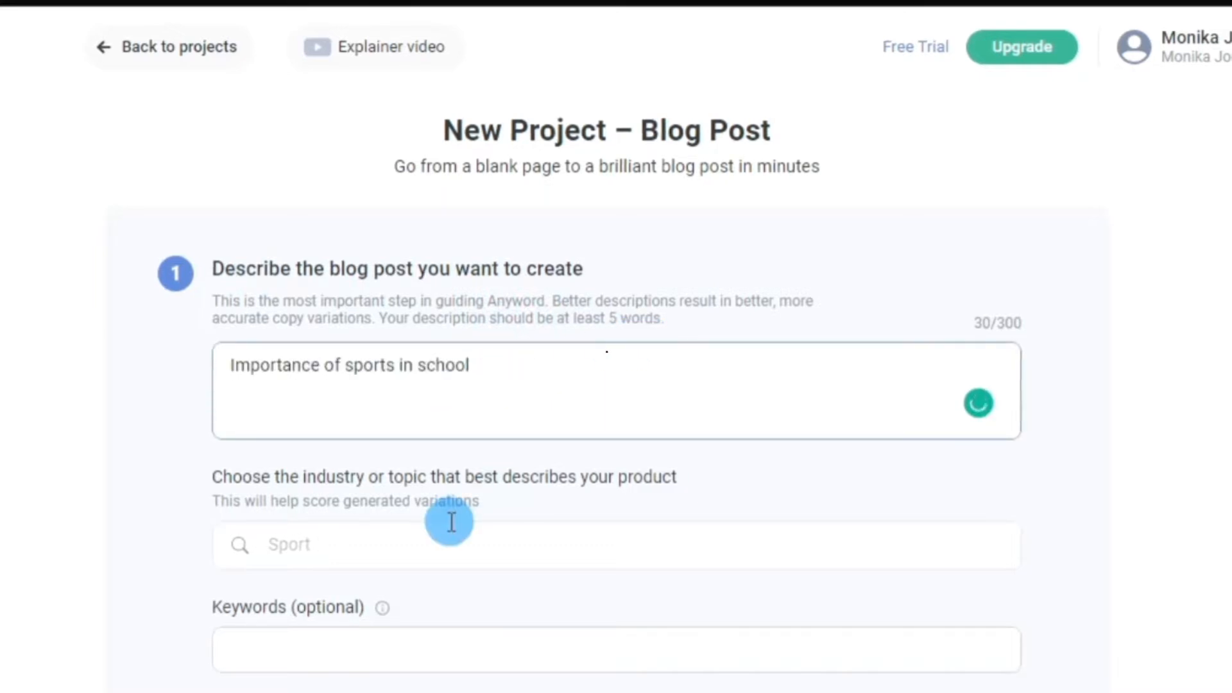
# Search the industry or topic list for "spor" and choose Sports
pyautogui.scroll(-1, 451, 522)
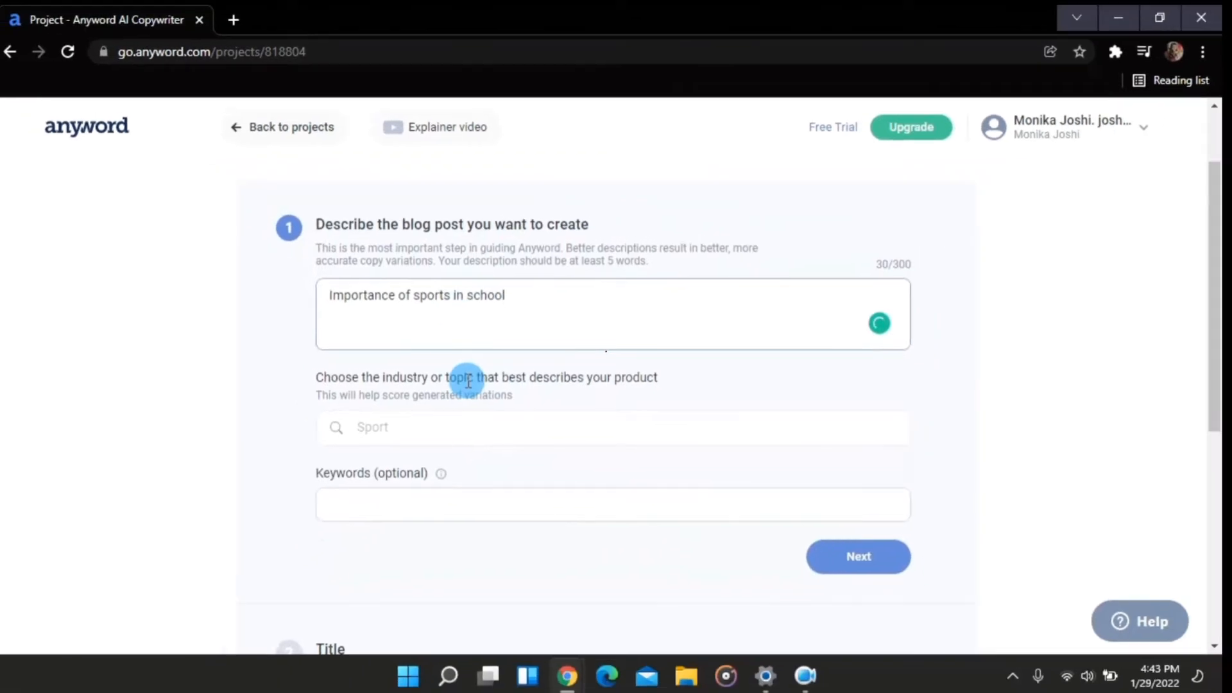
pyautogui.scroll(-1, 467, 382)
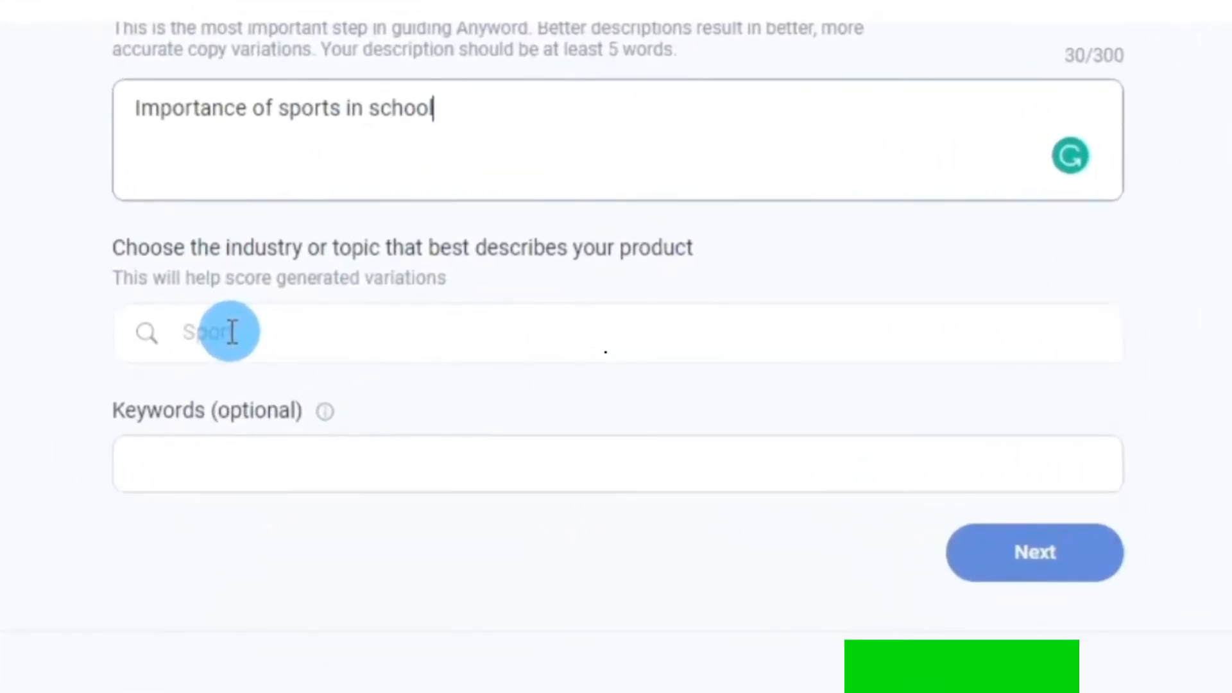
pyautogui.click(232, 332)
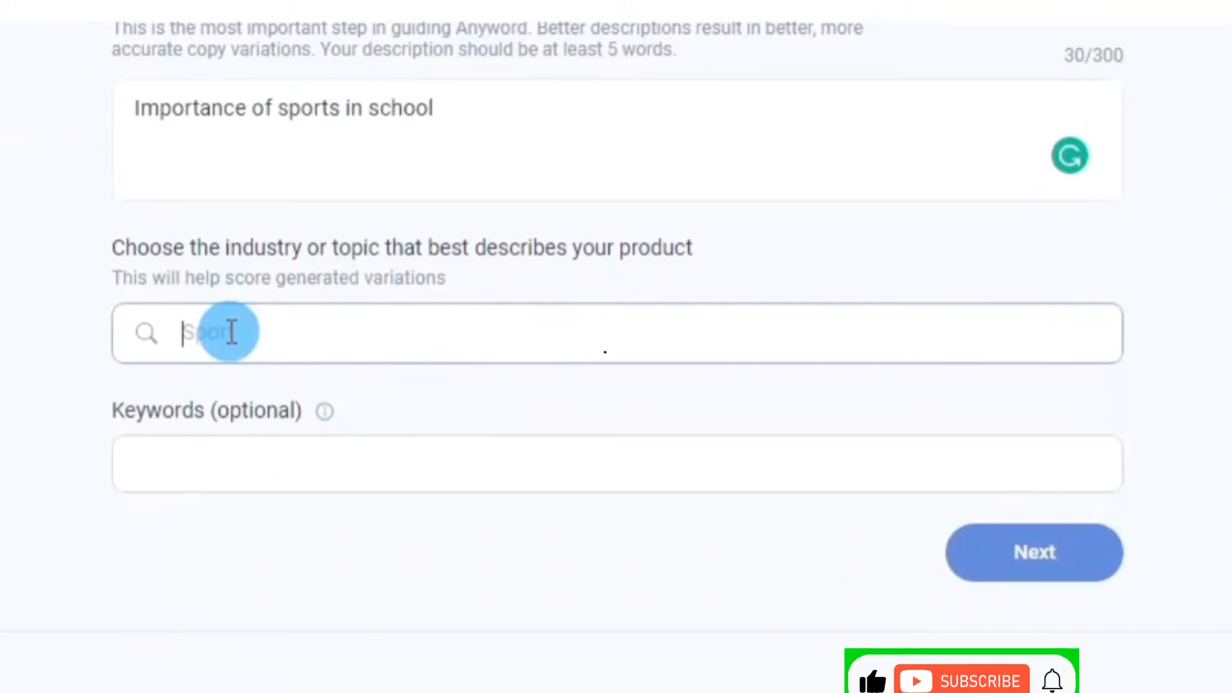
pyautogui.write('spo')
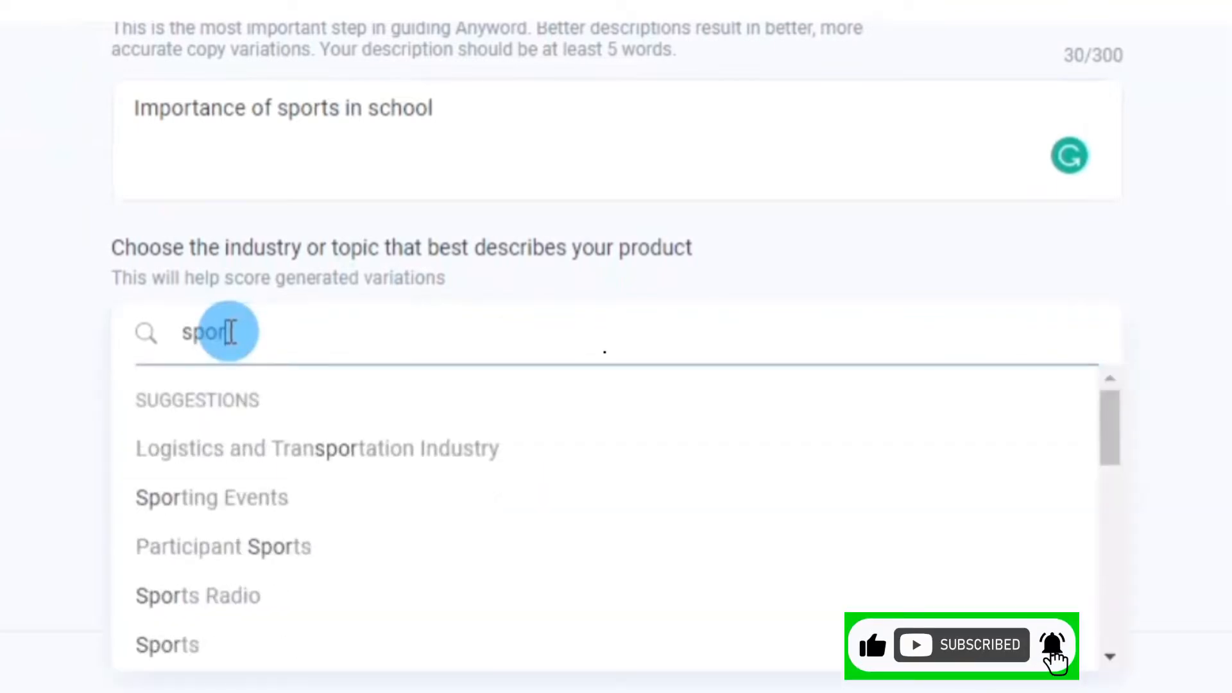
pyautogui.write('r')
pyautogui.click(172, 648)
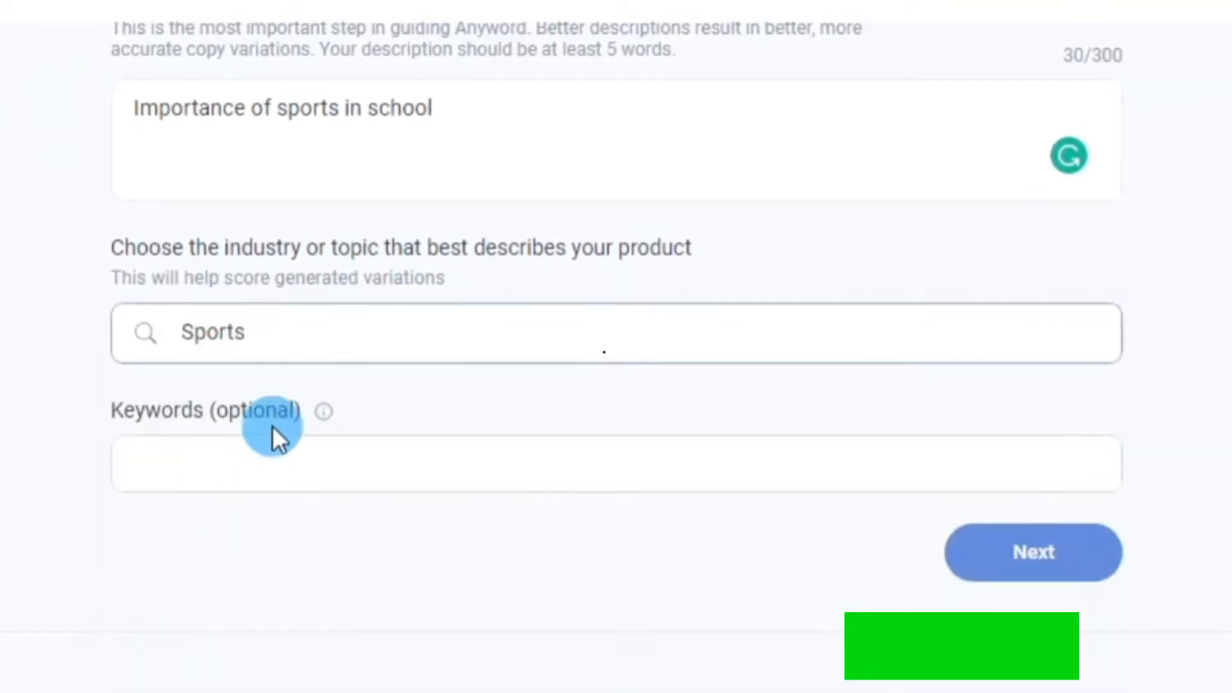
# Add "game" as an optional keyword and submit the description step
pyautogui.click(241, 474)
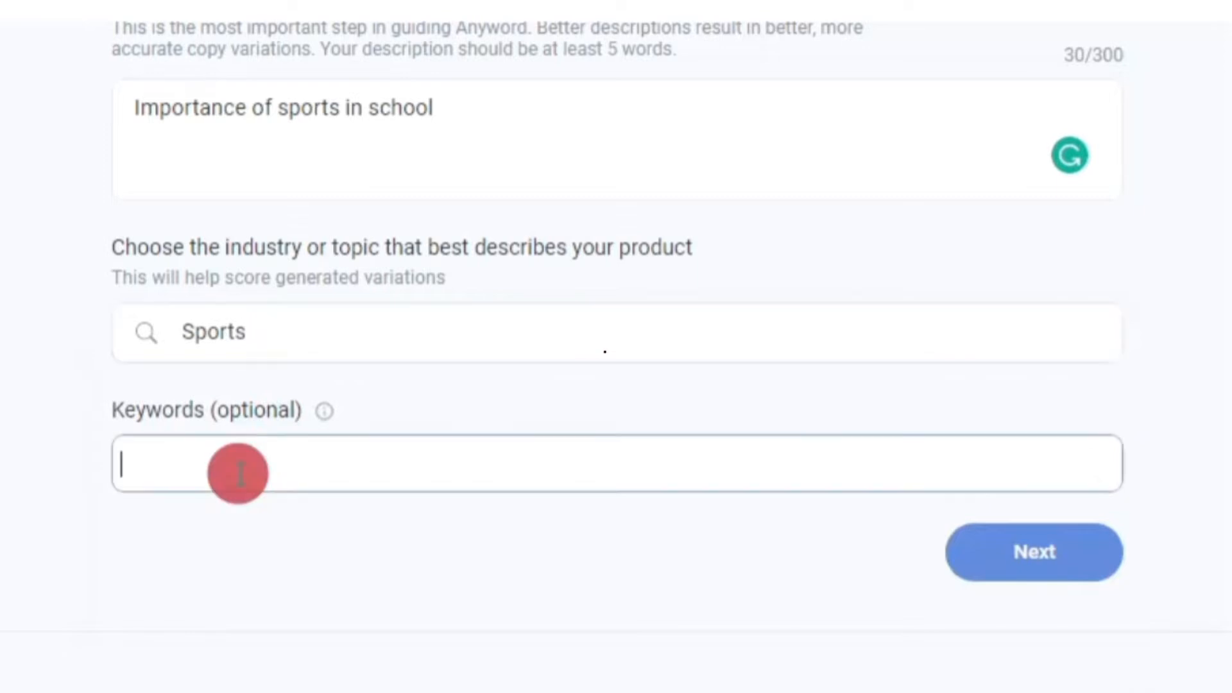
pyautogui.write('g')
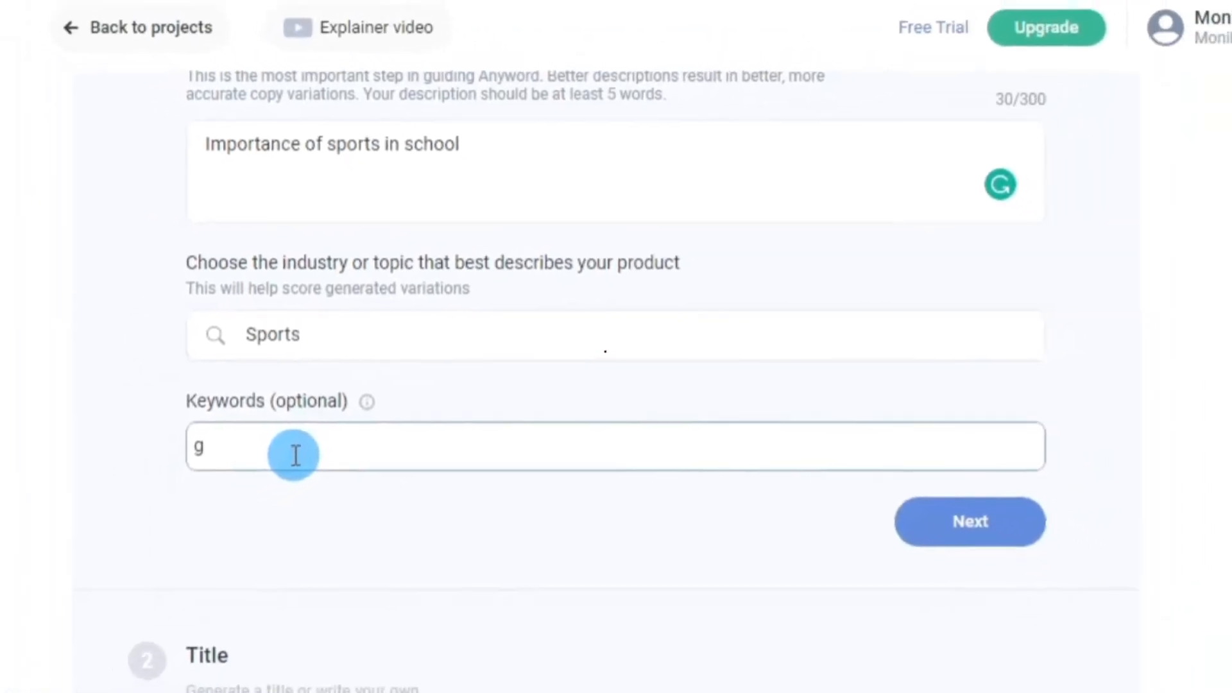
pyautogui.write('ame')
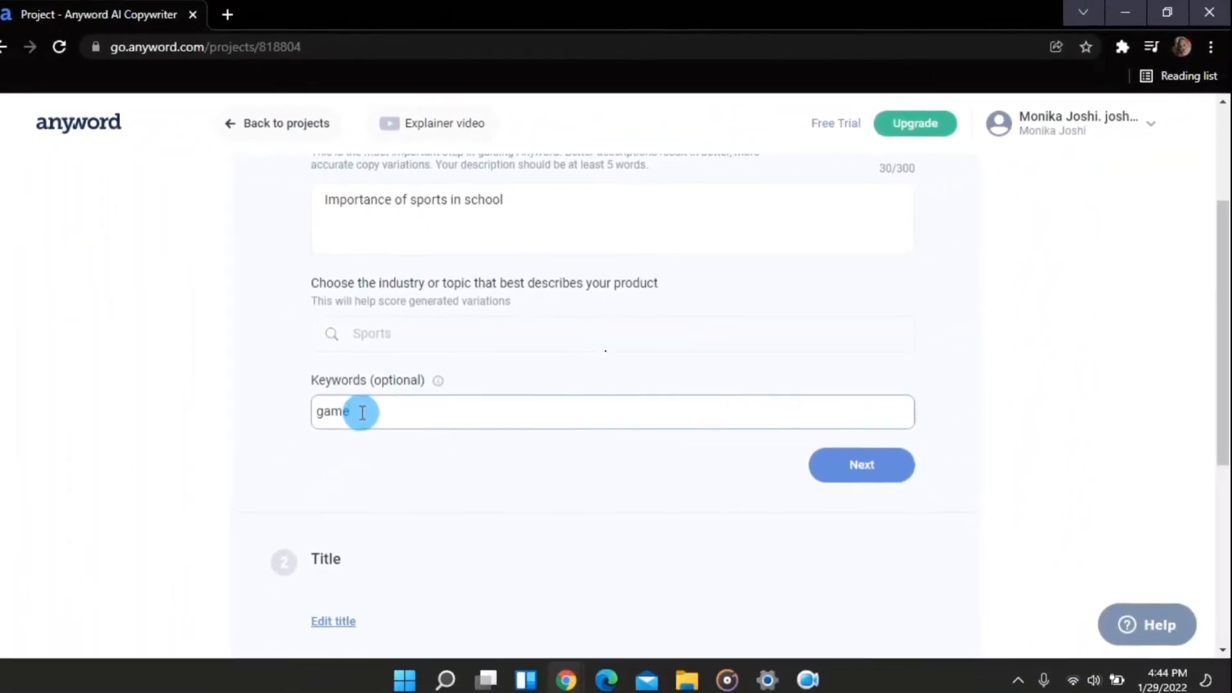
pyautogui.click(877, 473)
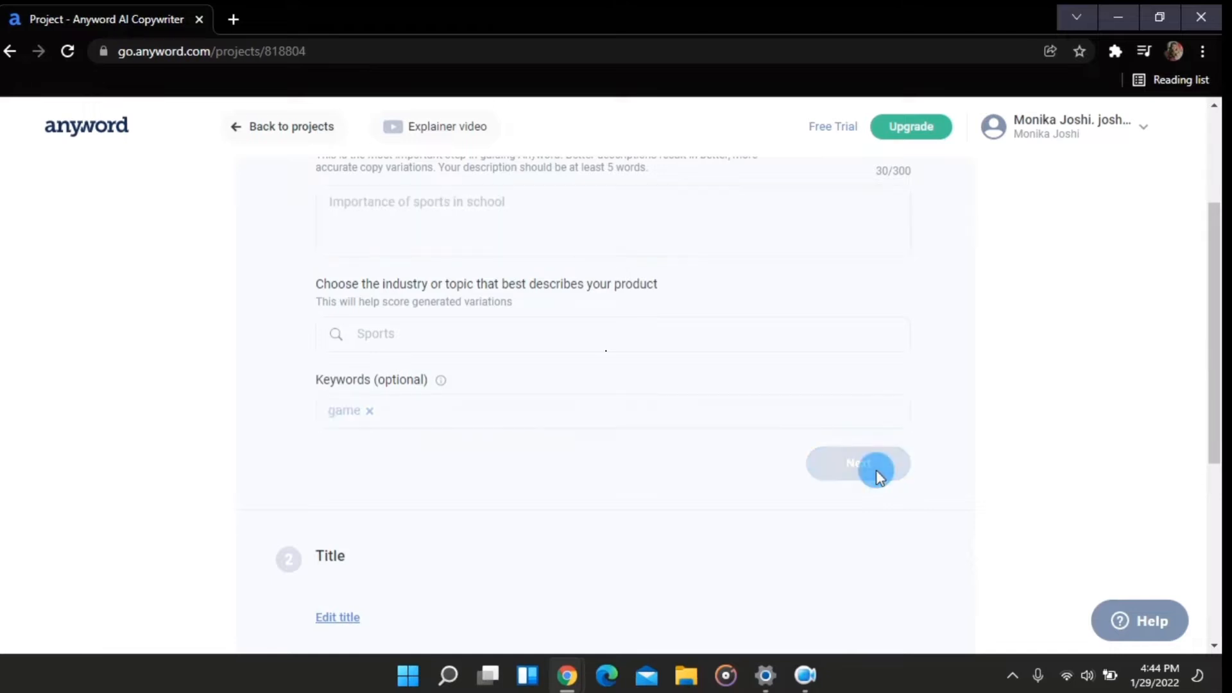
# Browse the generated title suggestions and inspect the score details of the top one
pyautogui.scroll(5, 629, 390)
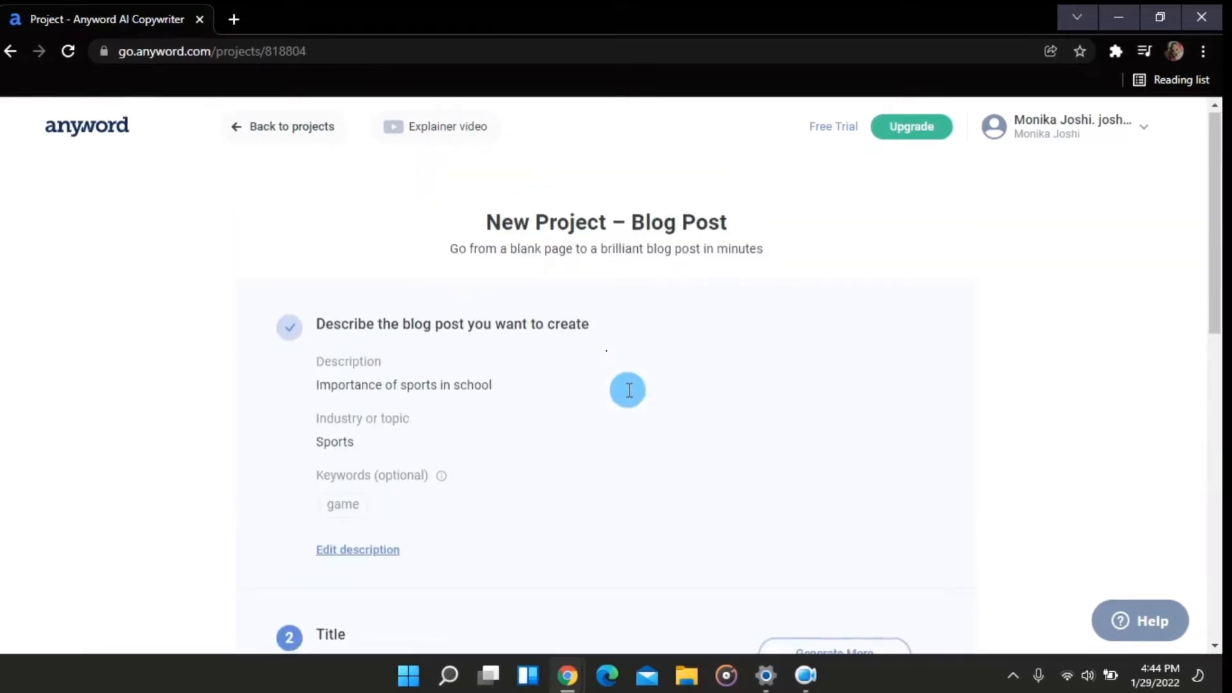
pyautogui.scroll(-5, 629, 390)
pyautogui.scroll(4, 629, 391)
pyautogui.scroll(-5, 628, 390)
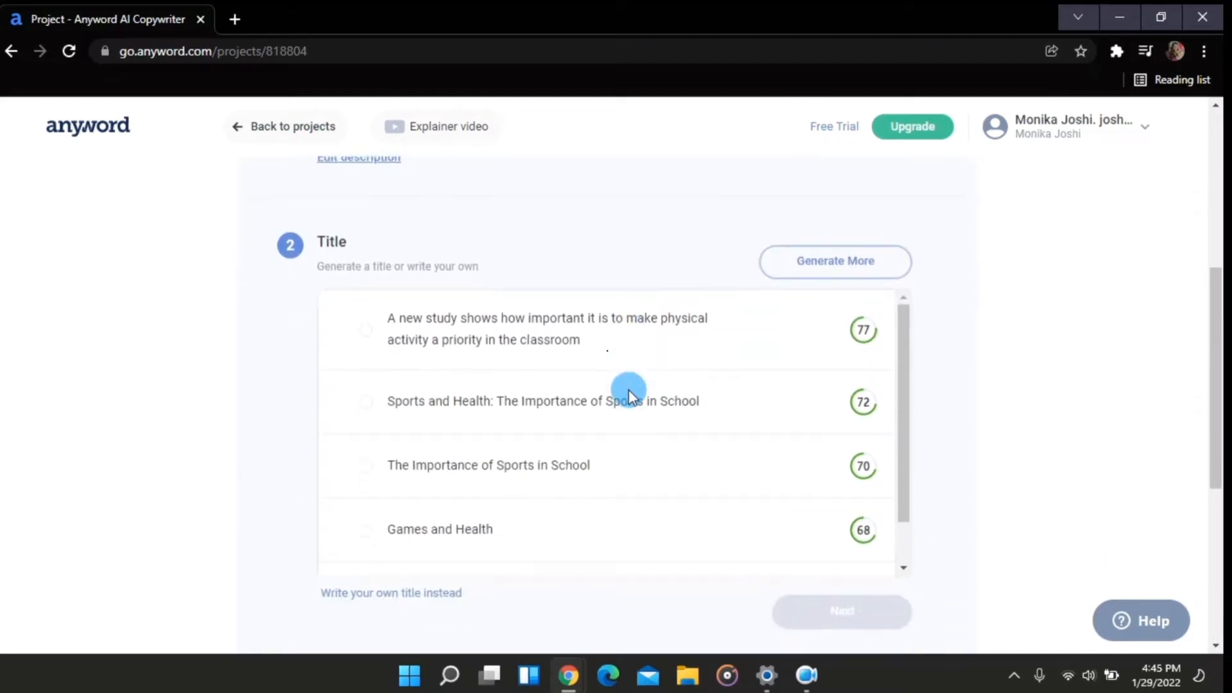
pyautogui.scroll(-1, 629, 390)
pyautogui.scroll(-1, 642, 494)
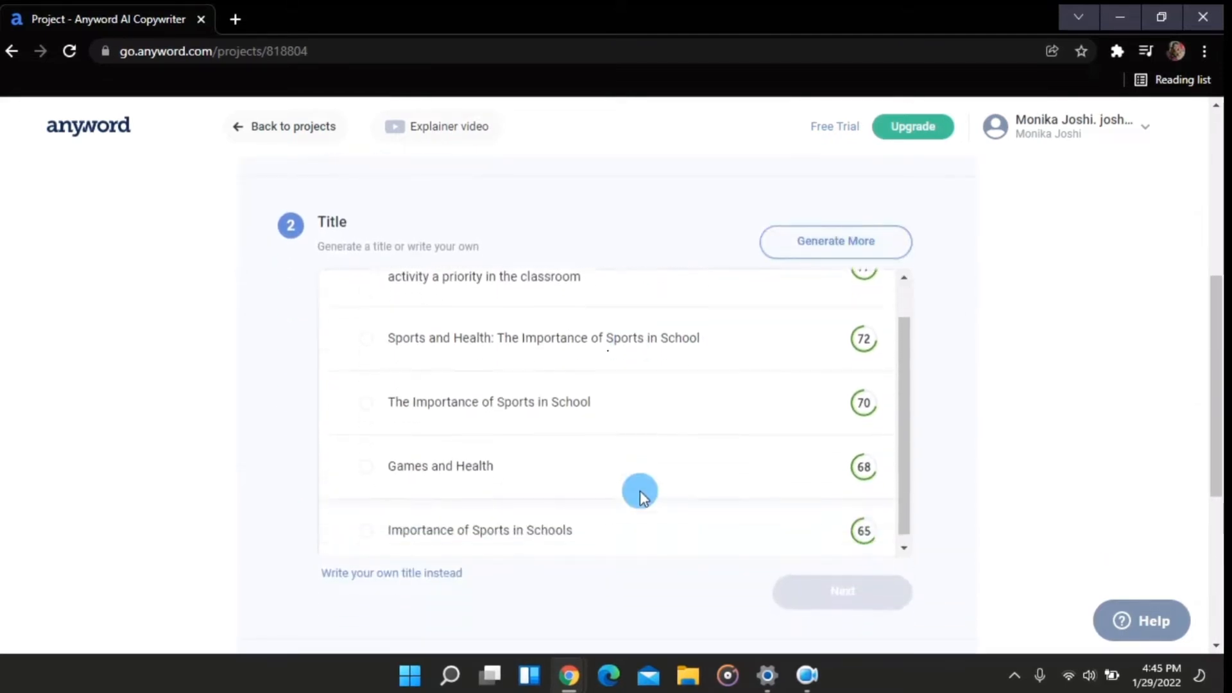
pyautogui.scroll(1, 547, 398)
pyautogui.scroll(-1, 548, 399)
pyautogui.scroll(1, 548, 398)
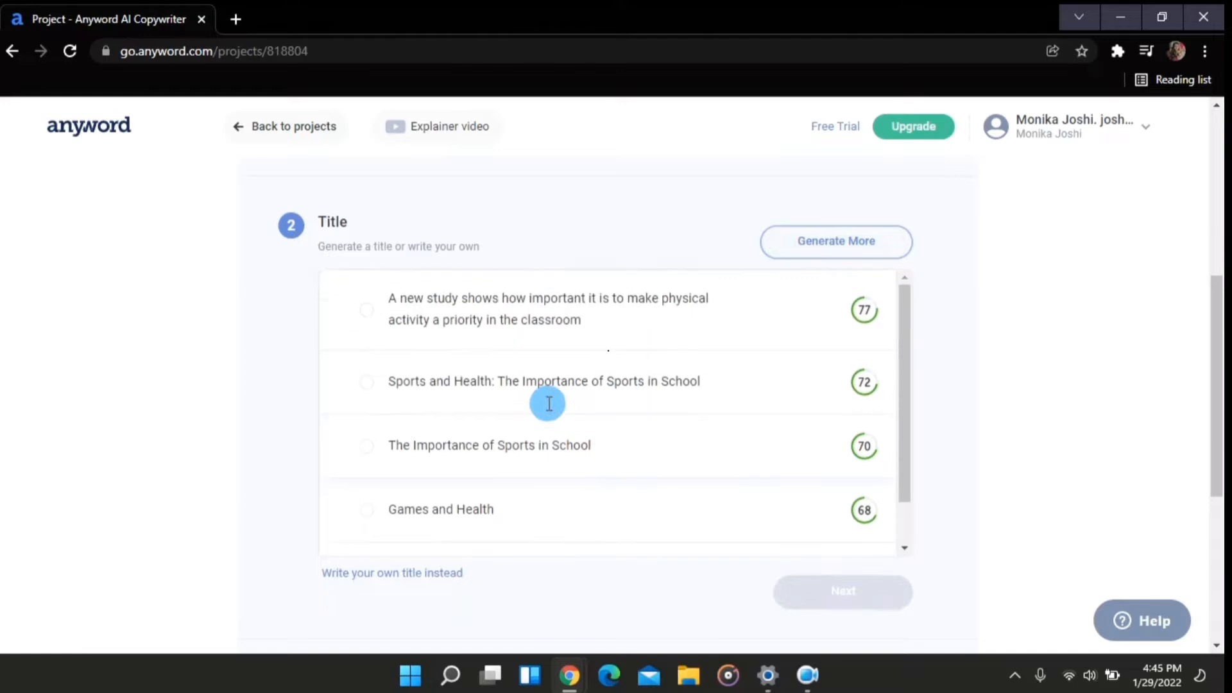
pyautogui.moveTo(861, 312)
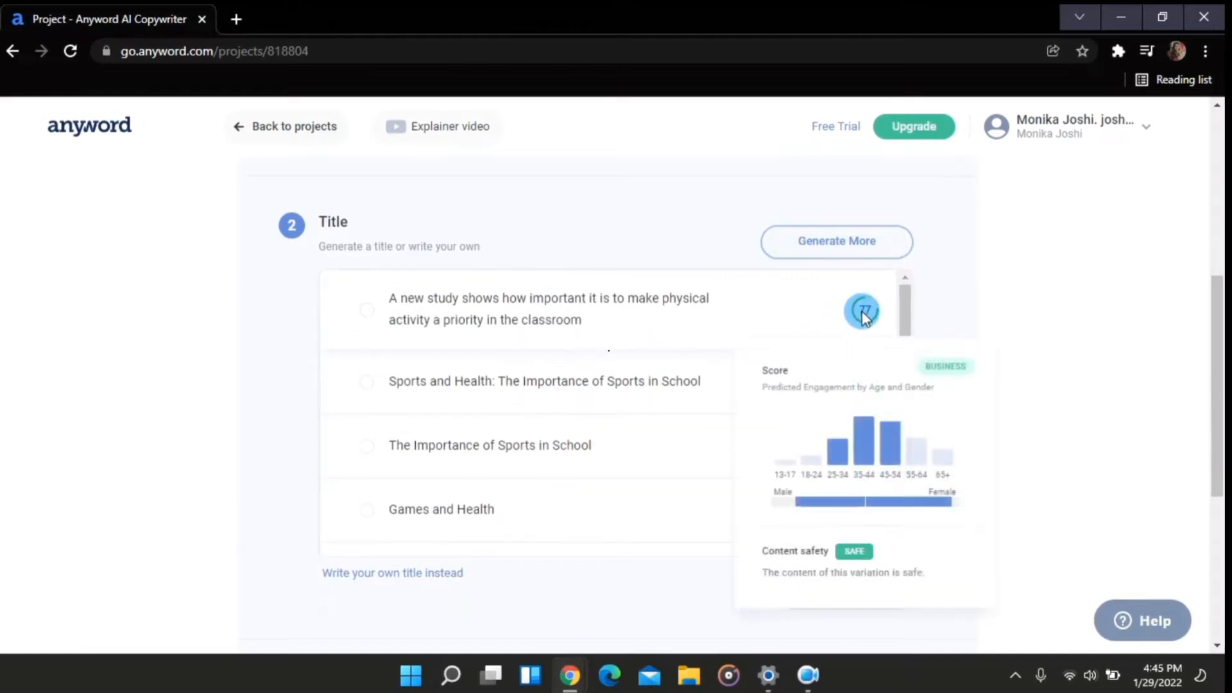
pyautogui.scroll(-2, 861, 310)
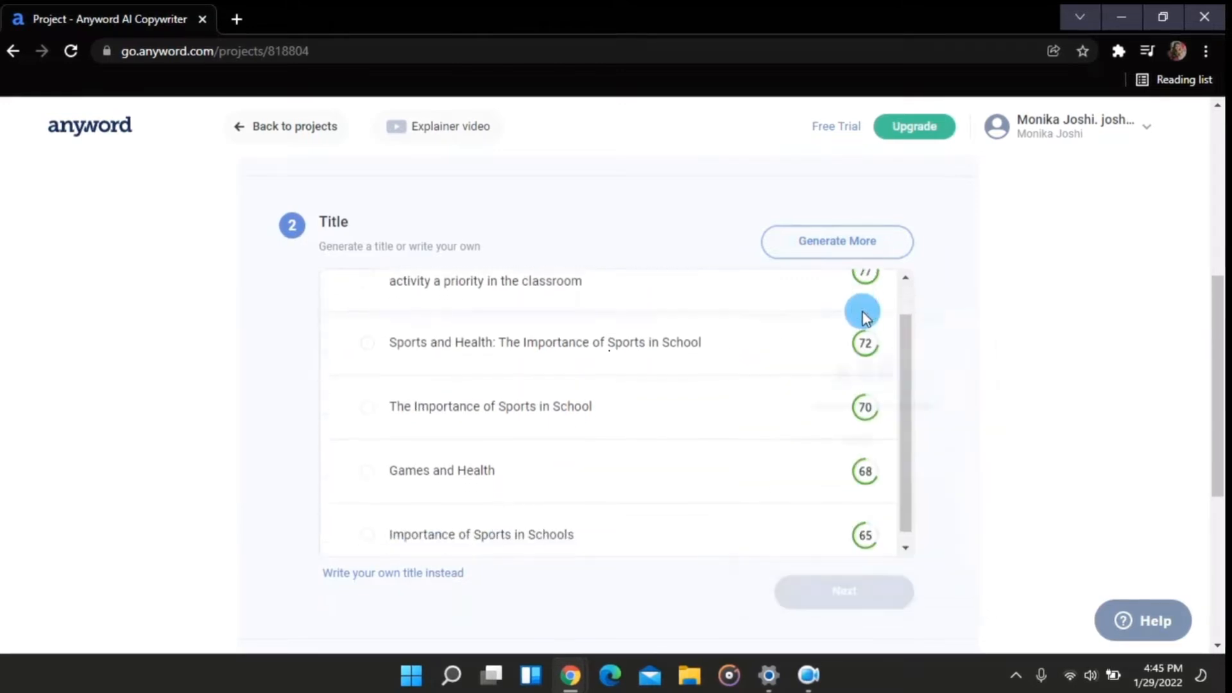
pyautogui.scroll(2, 860, 311)
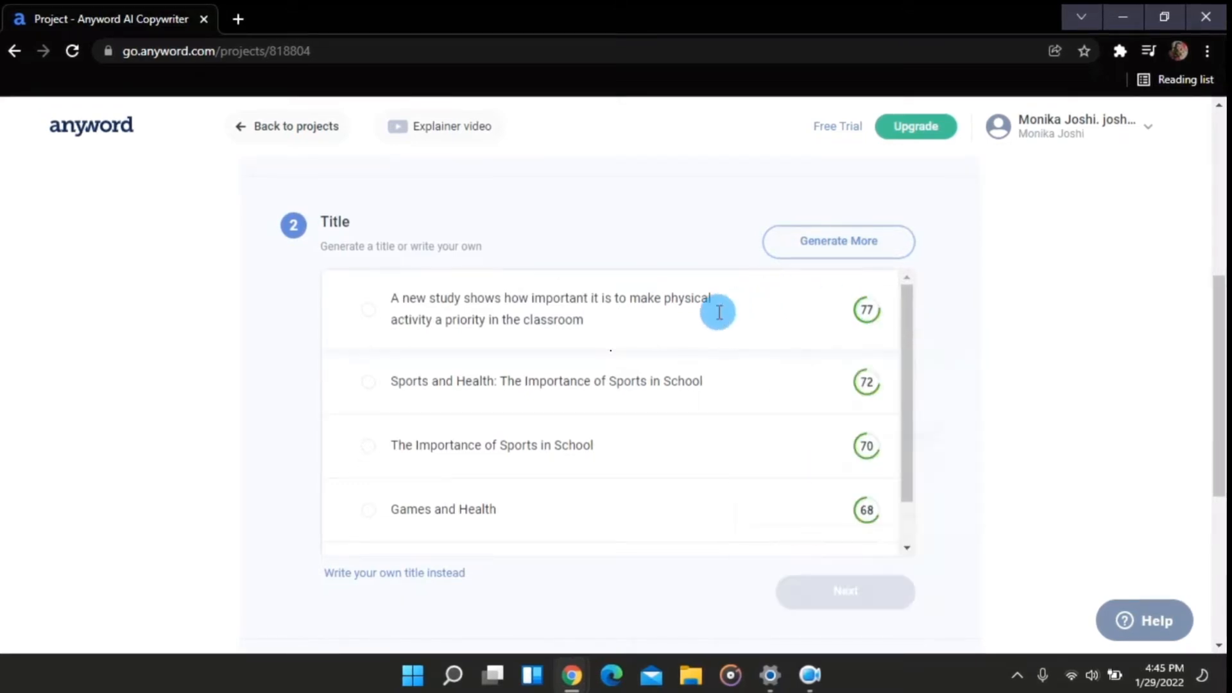
pyautogui.scroll(1, 719, 313)
pyautogui.scroll(-1, 719, 312)
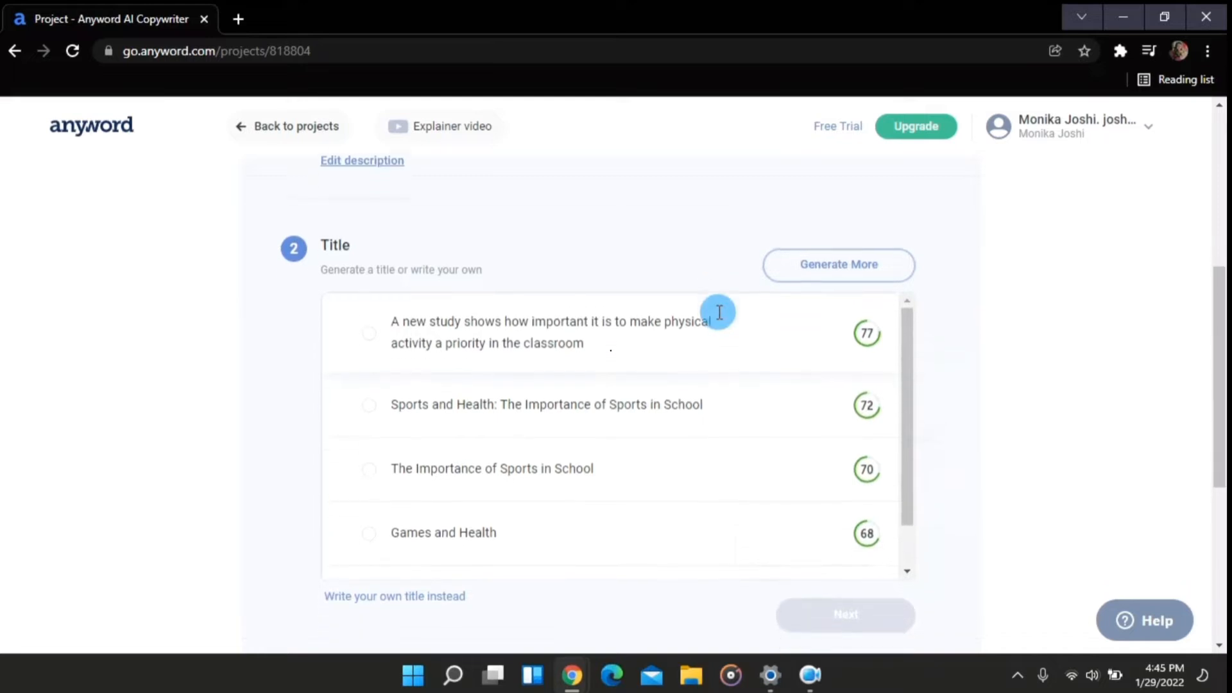
# Generate more title options and choose "The Importance of Playing Sports in School" as the blog title
pyautogui.click(810, 246)
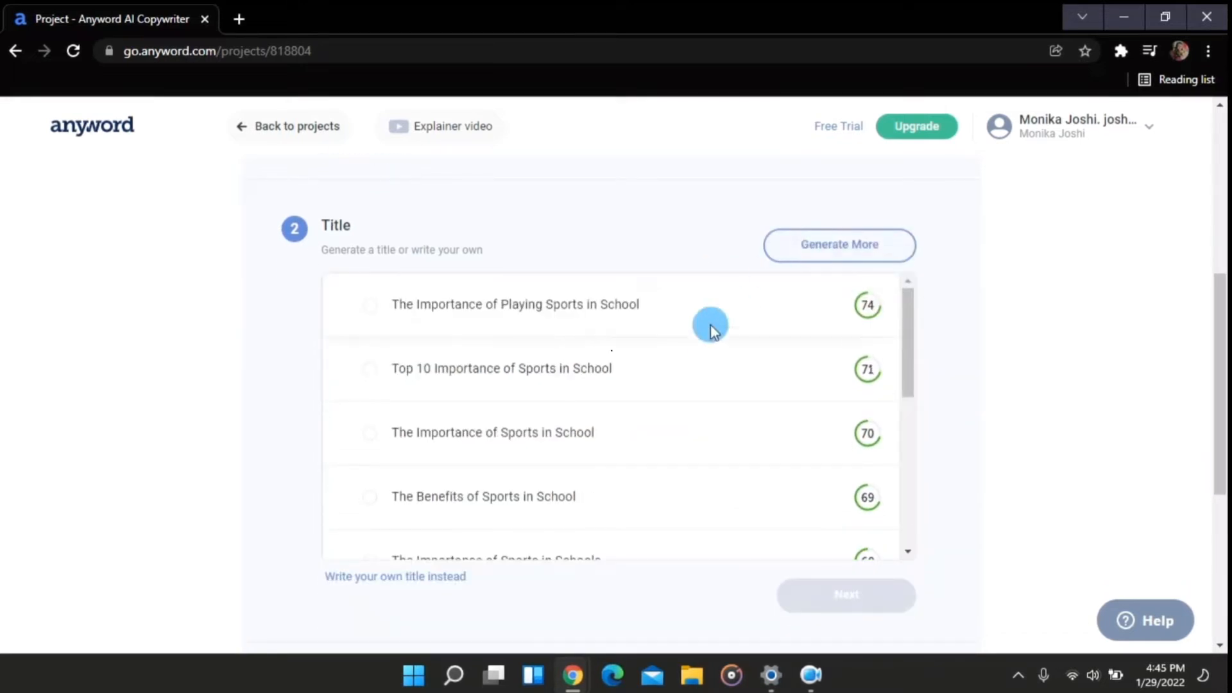
pyautogui.scroll(-1, 704, 339)
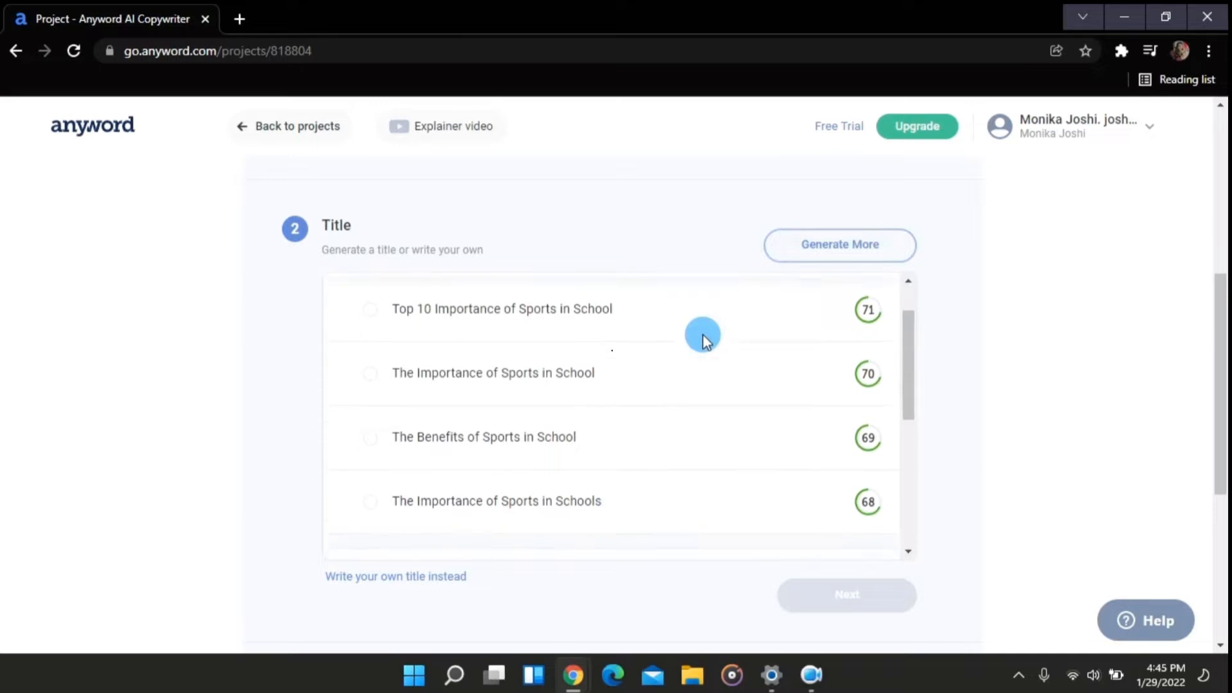
pyautogui.scroll(1, 703, 339)
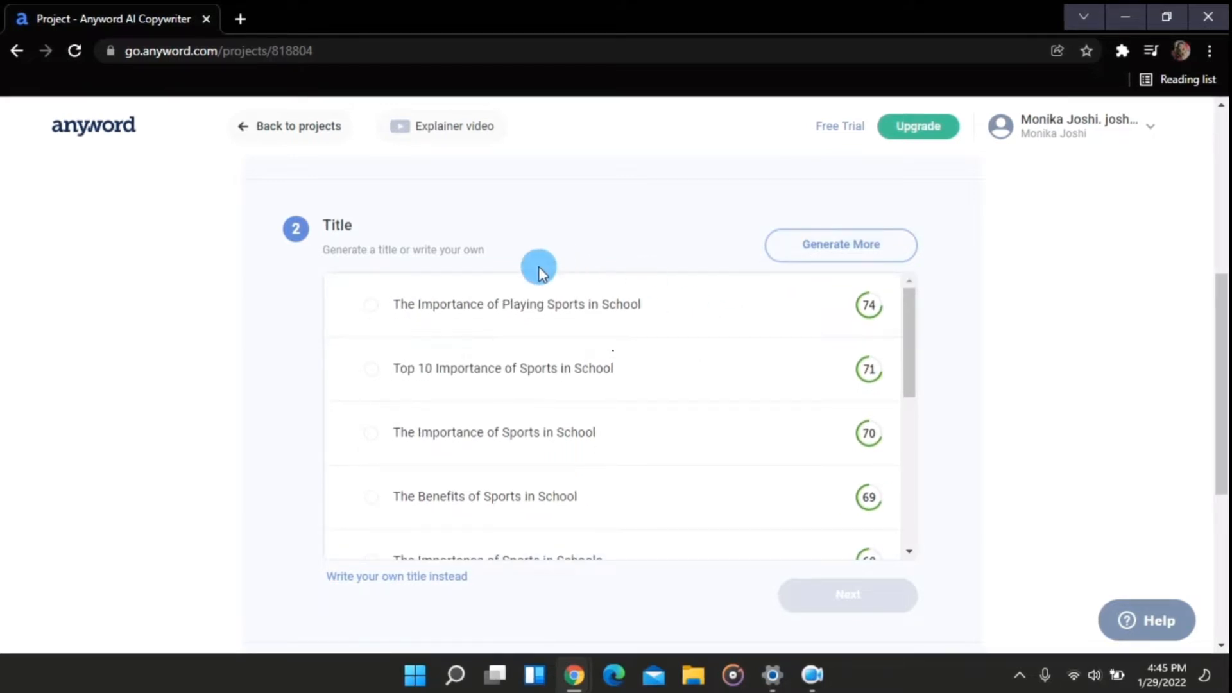
pyautogui.click(372, 306)
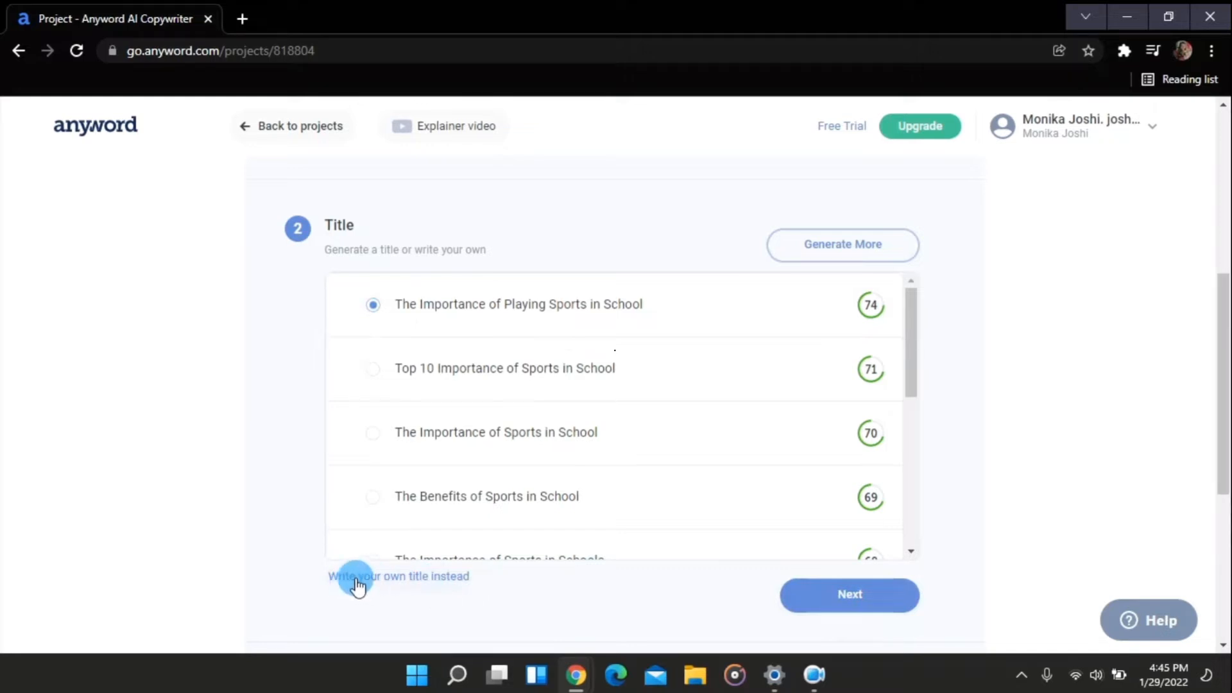
pyautogui.click(864, 598)
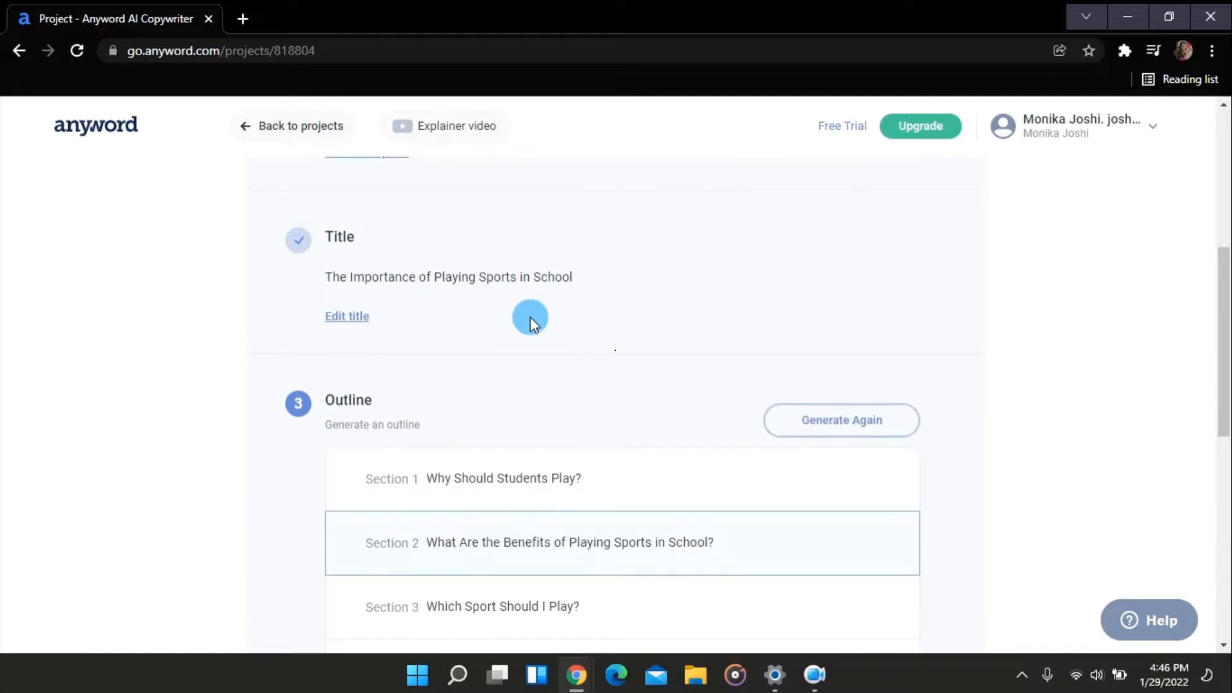
# Review the sections of the generated outline
pyautogui.scroll(-2, 530, 317)
pyautogui.scroll(-1, 530, 317)
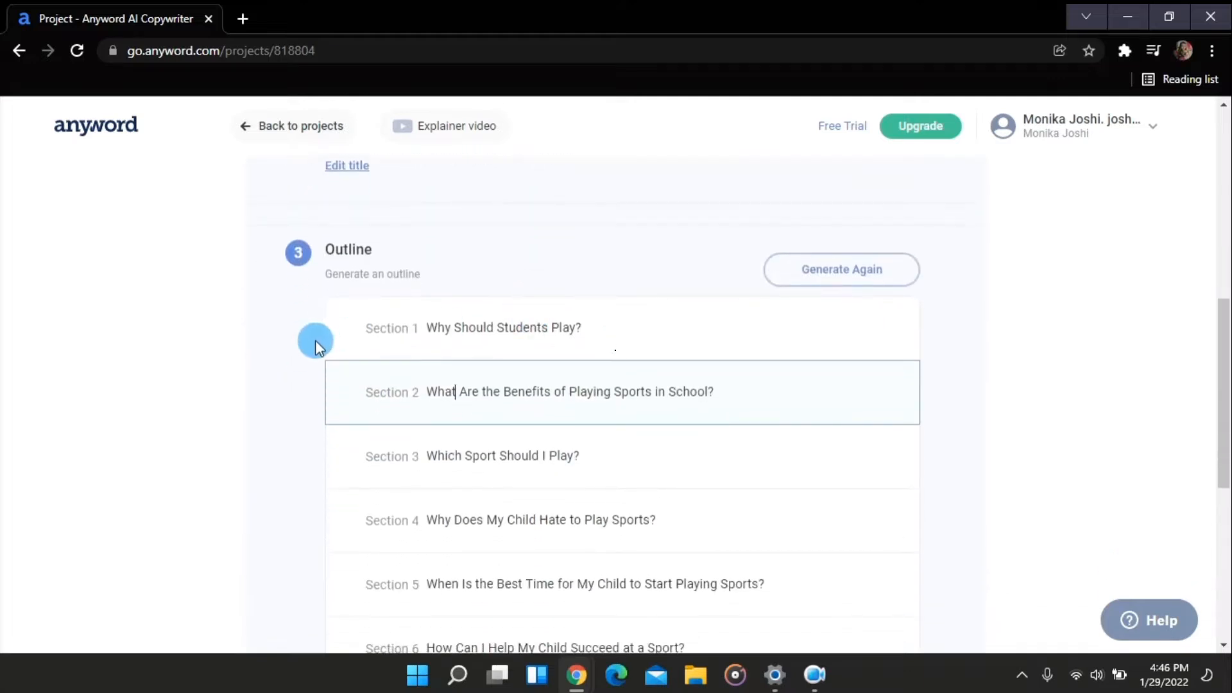
pyautogui.click(267, 314)
pyautogui.scroll(-2, 495, 339)
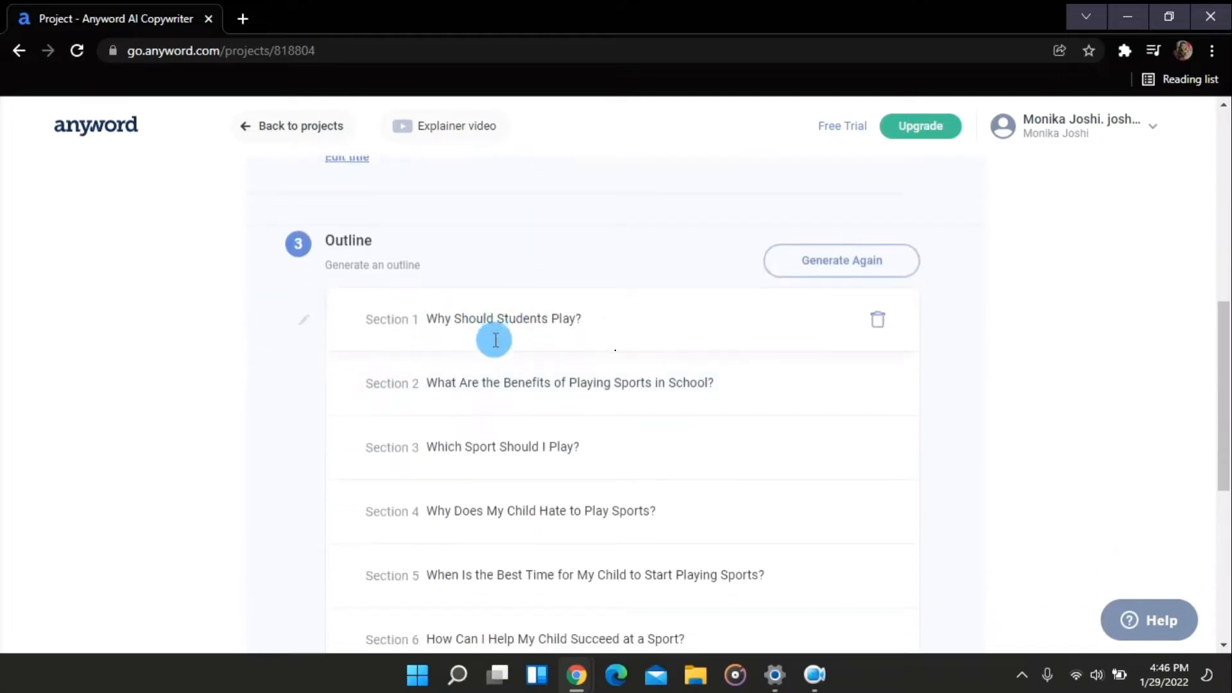
pyautogui.scroll(-2, 496, 341)
pyautogui.scroll(3, 495, 341)
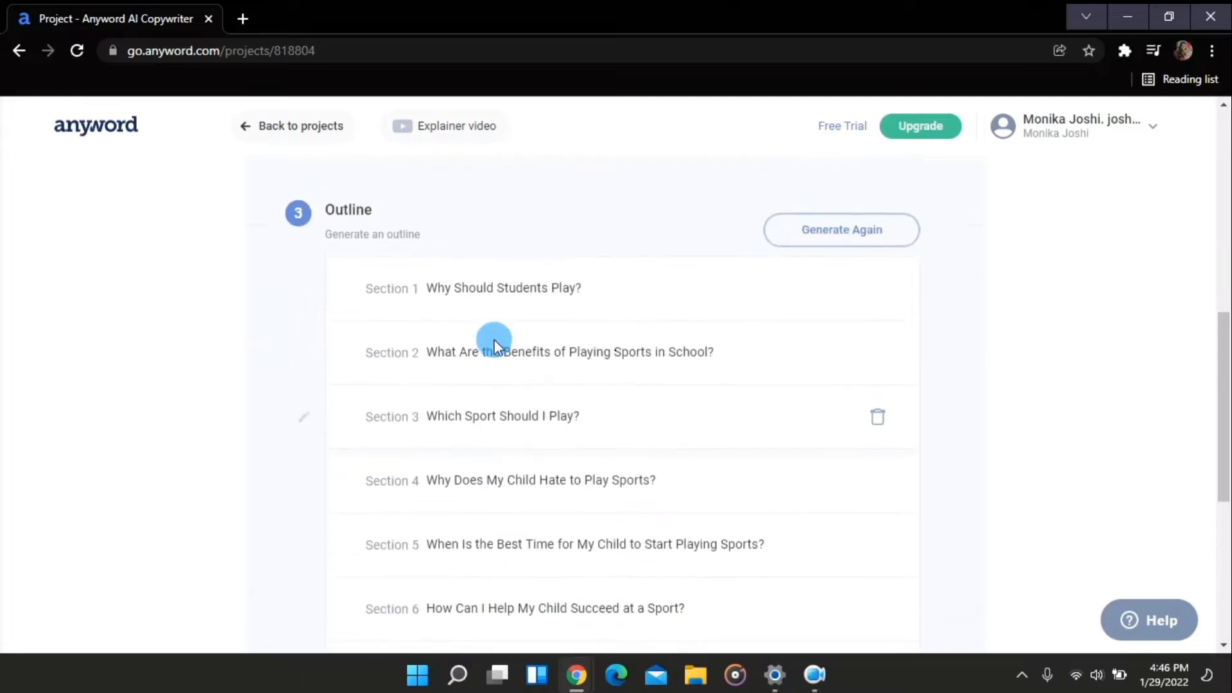
pyautogui.scroll(-2, 495, 340)
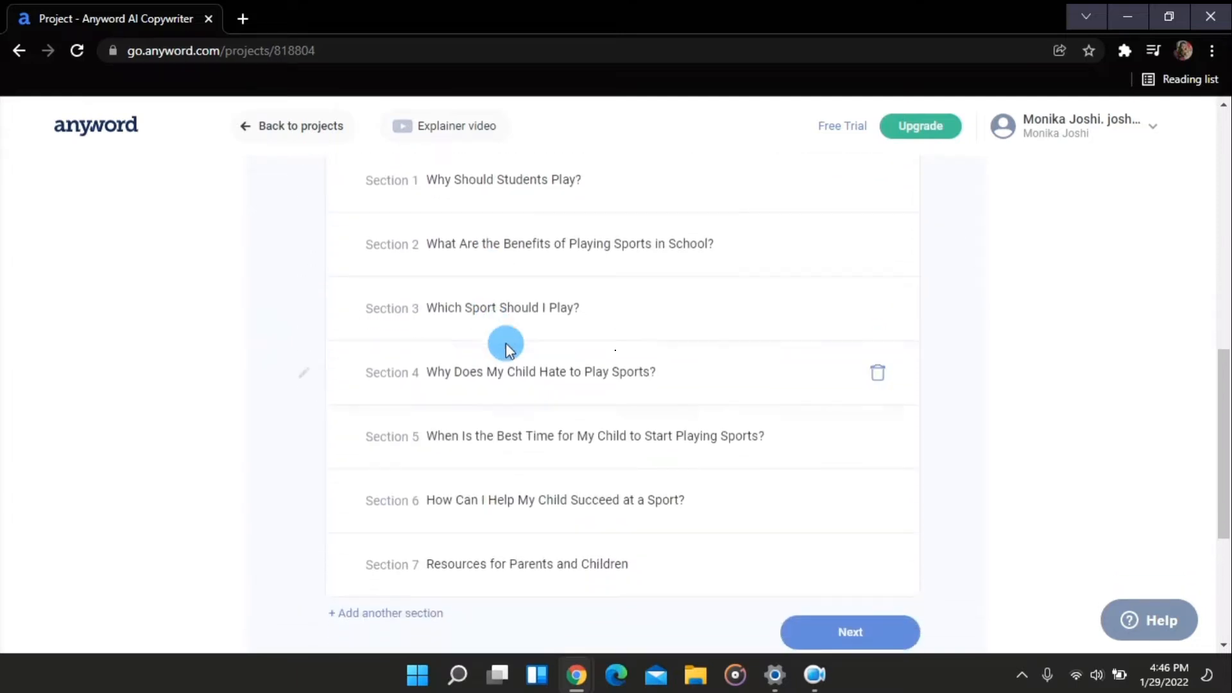
pyautogui.scroll(2, 670, 354)
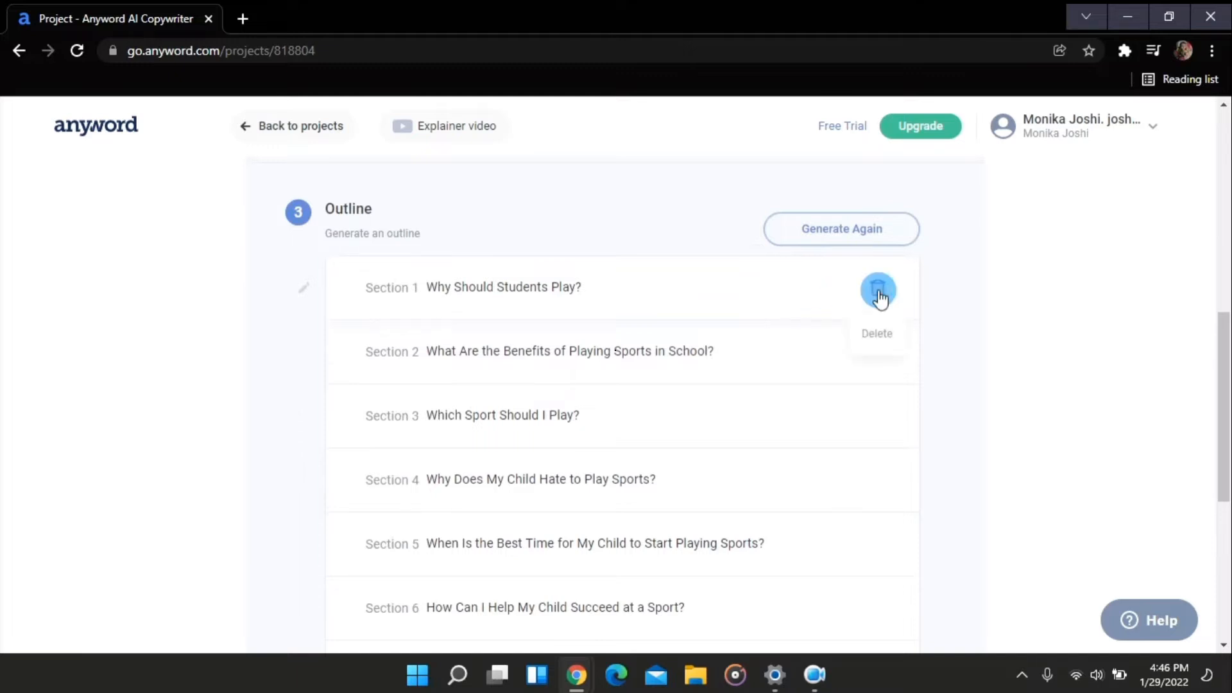
# Delete the unwanted outline sections, keeping only the benefits and best-time-to-start sections
pyautogui.click(878, 292)
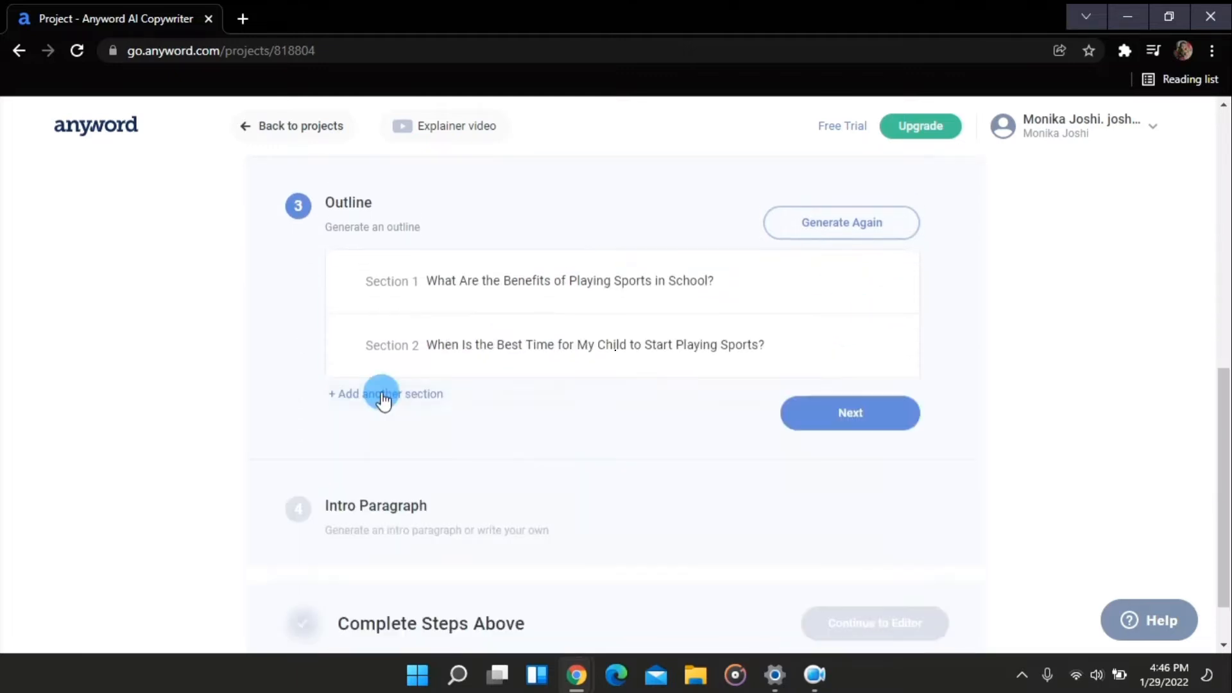
pyautogui.scroll(2, 641, 353)
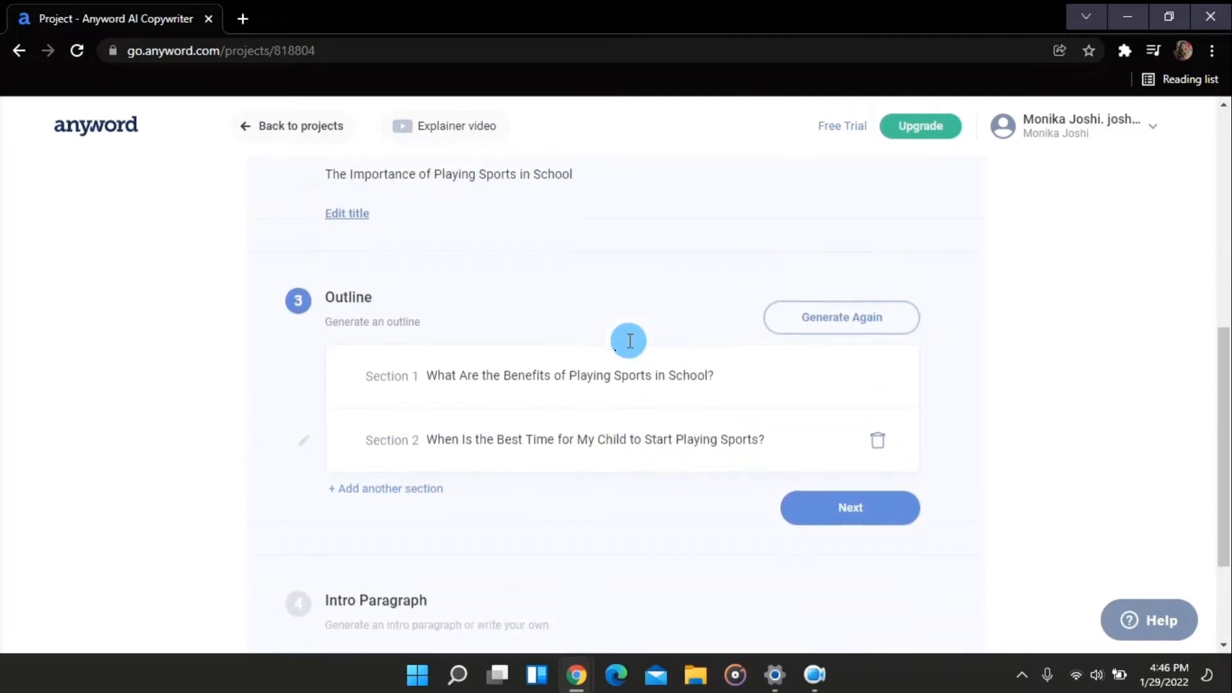
# Add a third outline section "What sports are beneficial for students?" and submit the outline
pyautogui.click(374, 491)
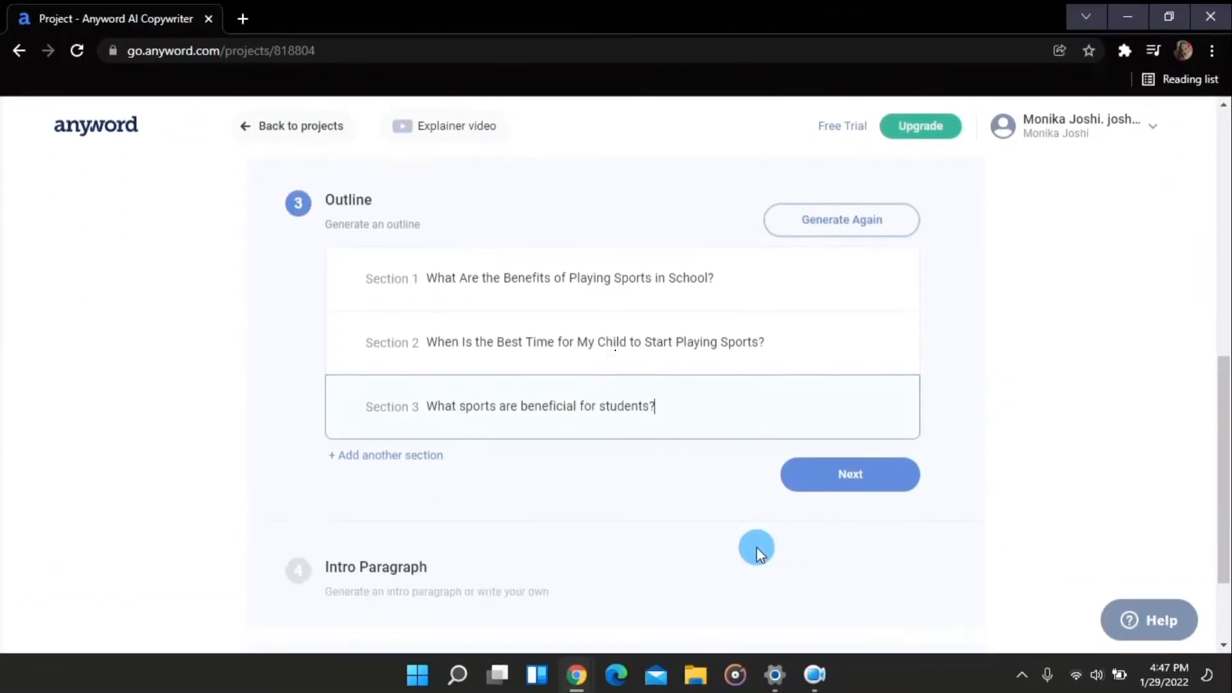
pyautogui.scroll(-1, 758, 549)
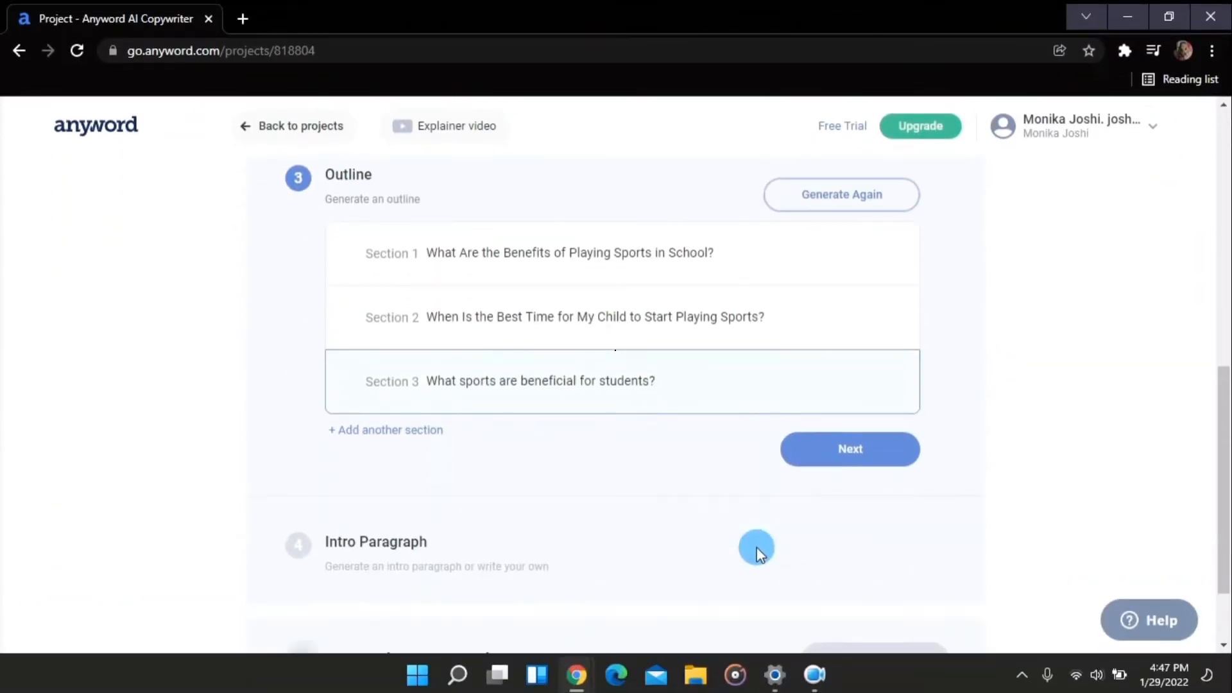
pyautogui.click(848, 449)
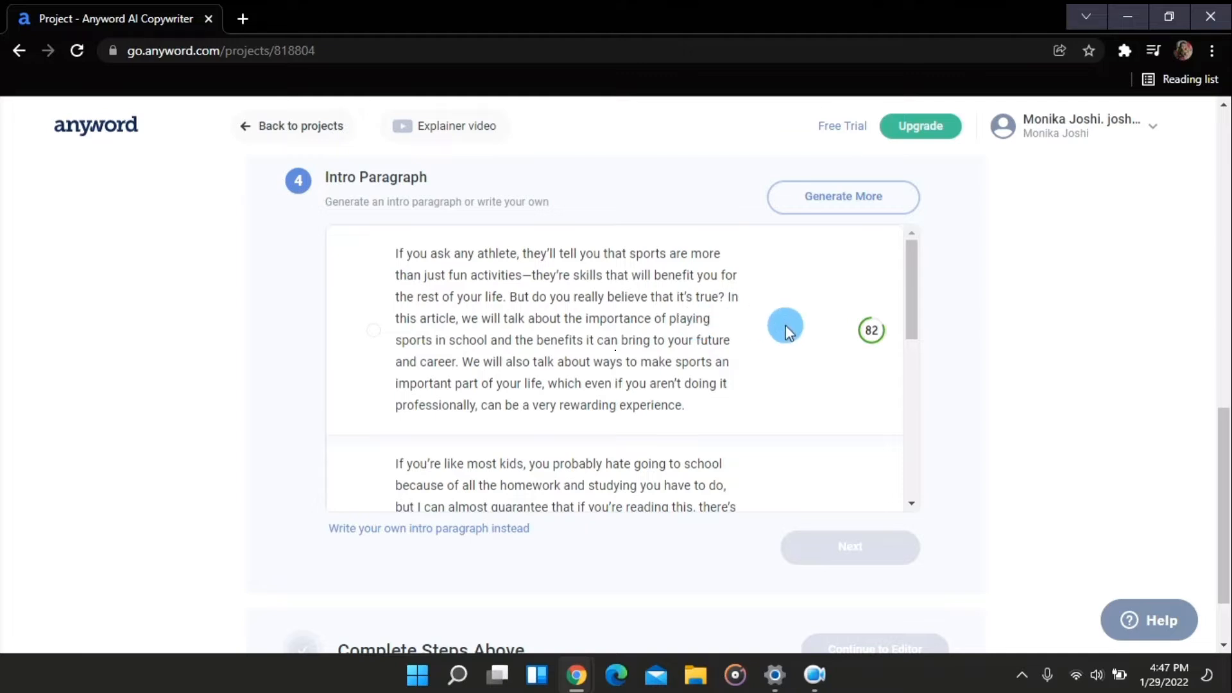
# Compare the generated intro paragraphs, select the first option, and submit the intro step
pyautogui.scroll(-1, 786, 327)
pyautogui.scroll(1, 786, 327)
pyautogui.scroll(-3, 786, 327)
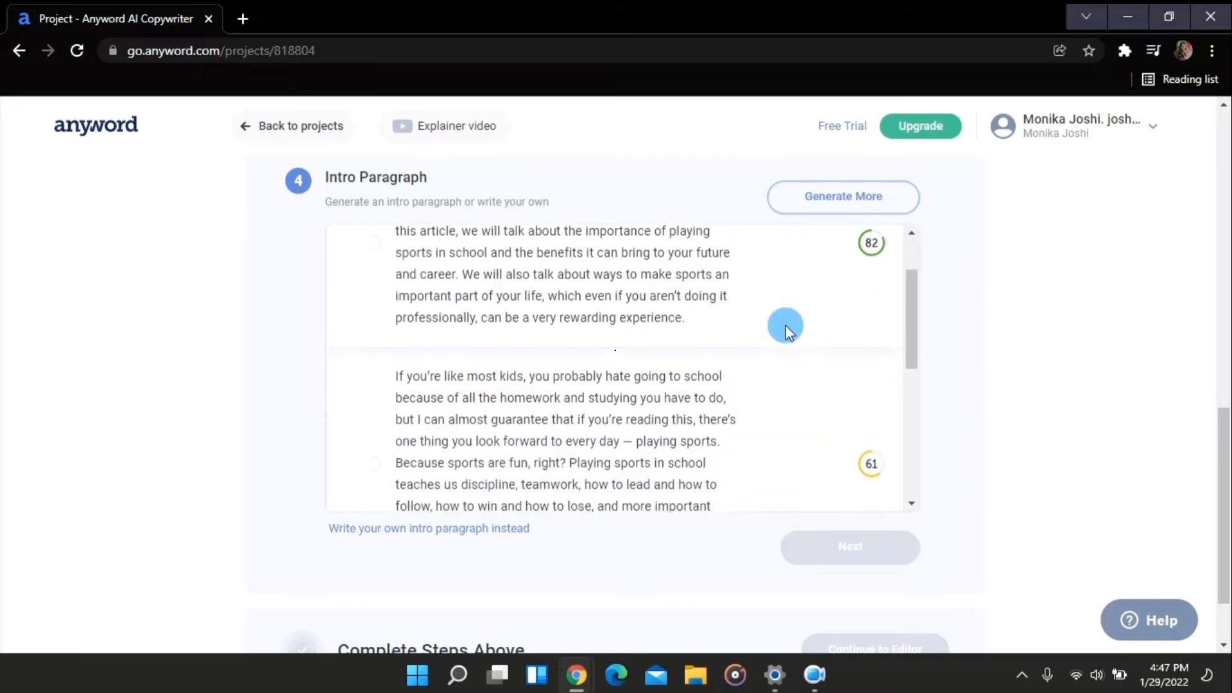
pyautogui.scroll(3, 786, 327)
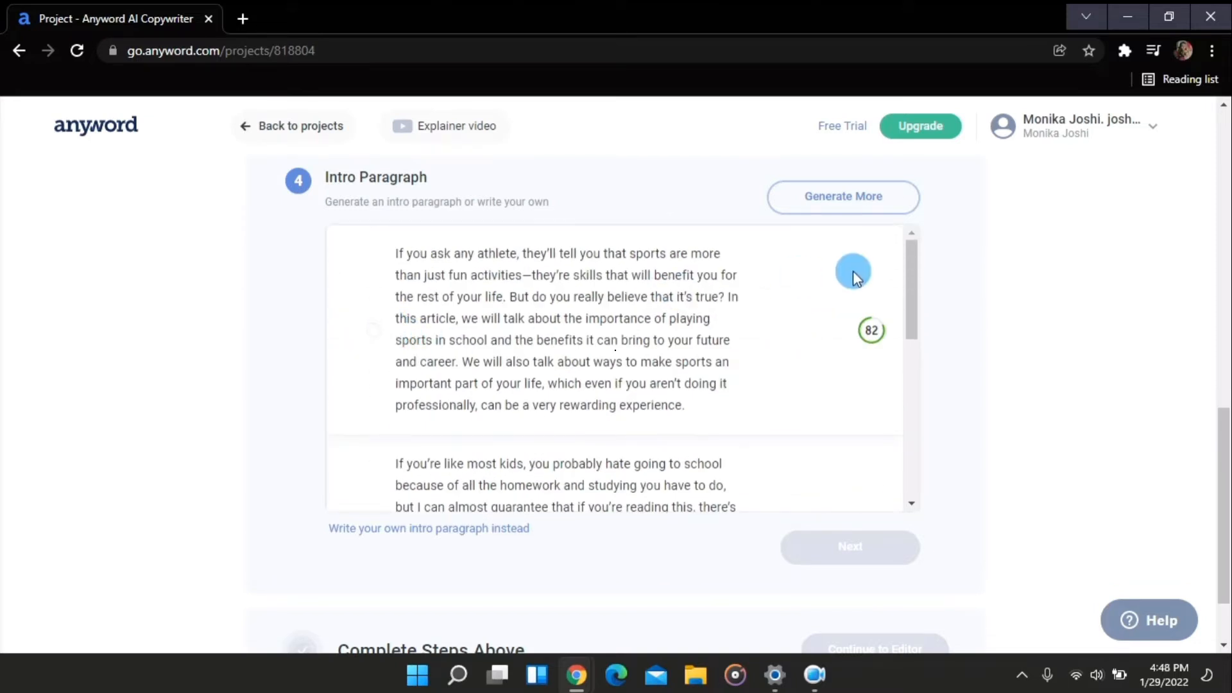
pyautogui.scroll(1, 699, 318)
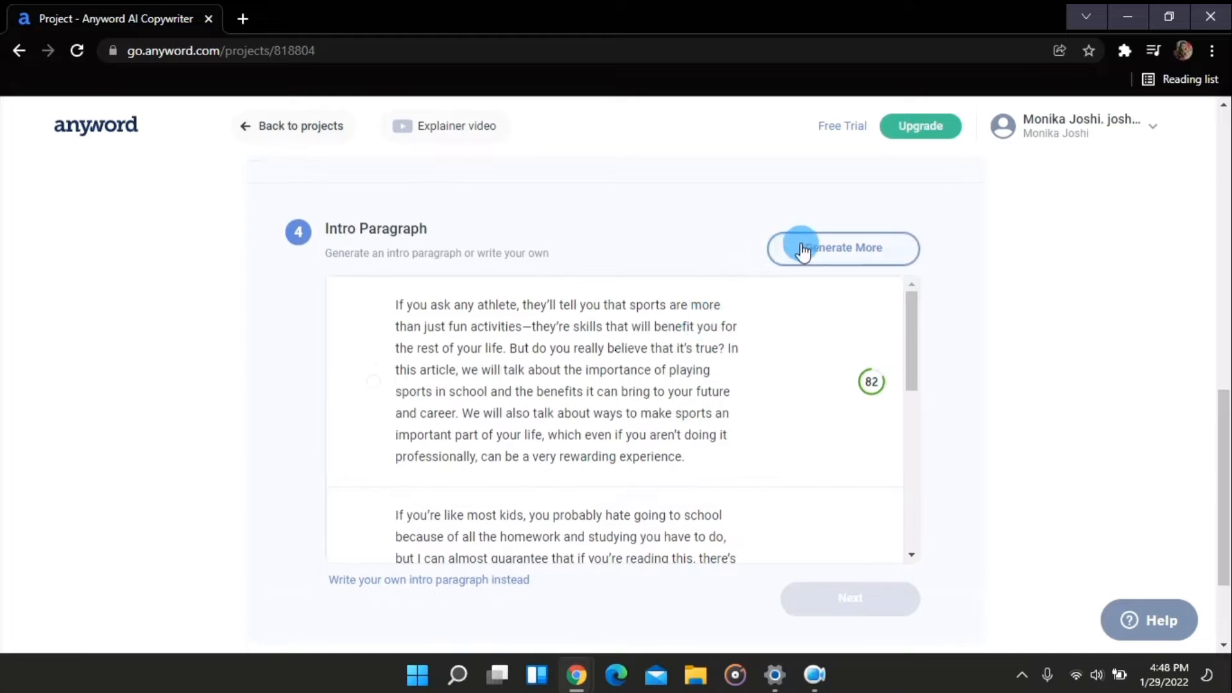
pyautogui.click(375, 385)
pyautogui.click(838, 599)
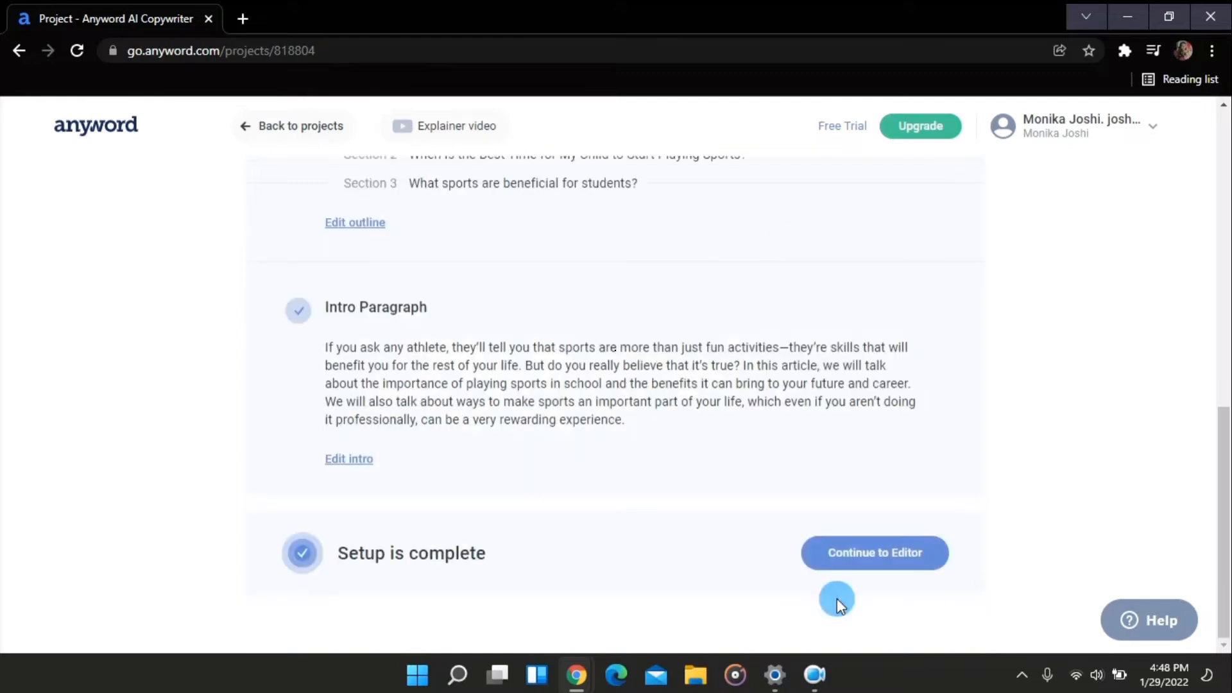
# Reopen the intro step to review the other paragraph options and resubmit the first one
pyautogui.scroll(1, 591, 383)
pyautogui.scroll(-1, 591, 384)
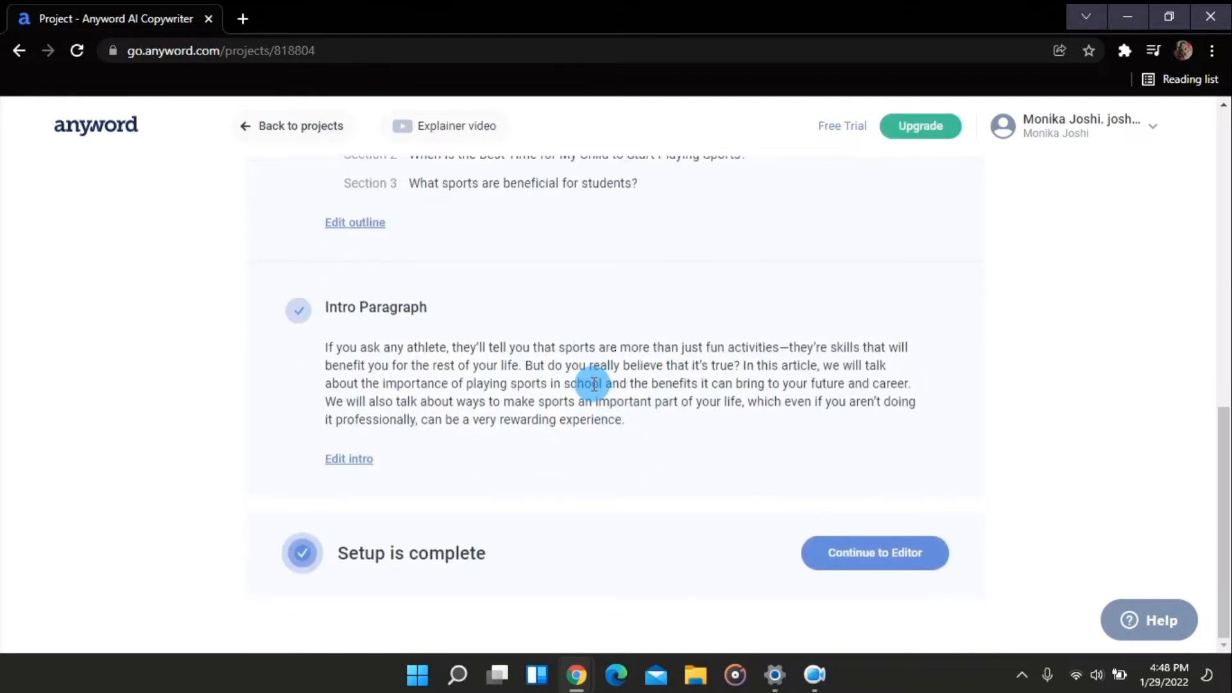
pyautogui.click(345, 466)
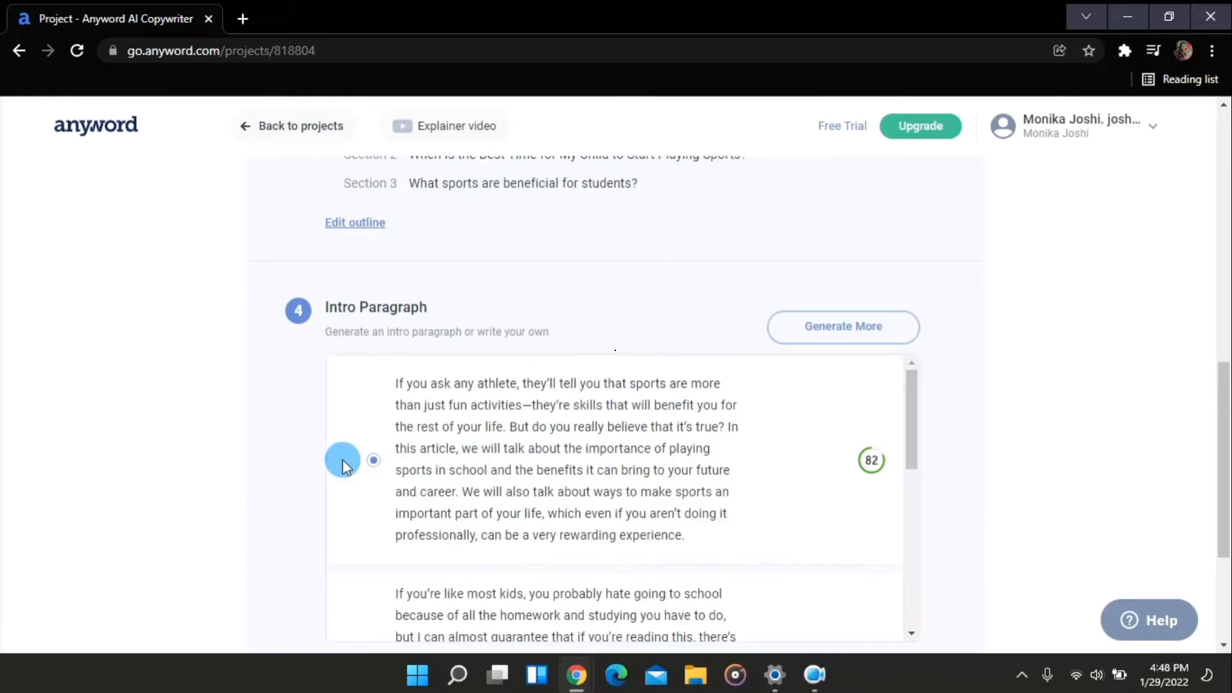
pyautogui.scroll(-6, 701, 388)
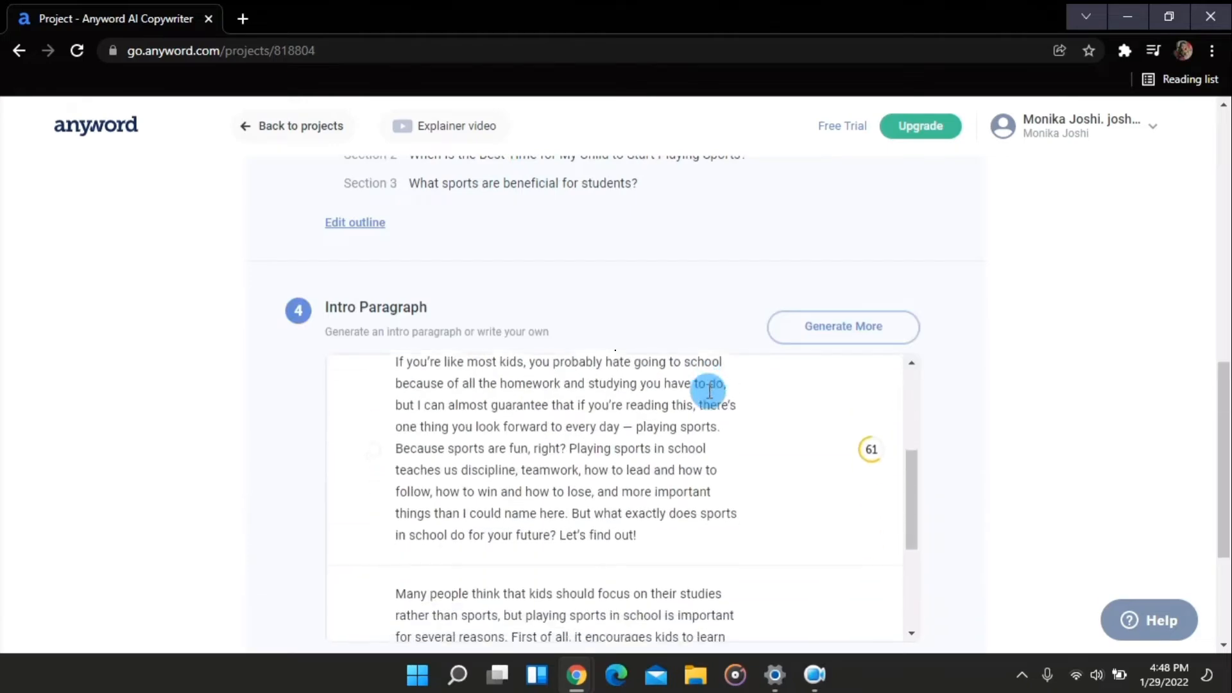
pyautogui.scroll(-1, 709, 389)
pyautogui.scroll(8, 514, 482)
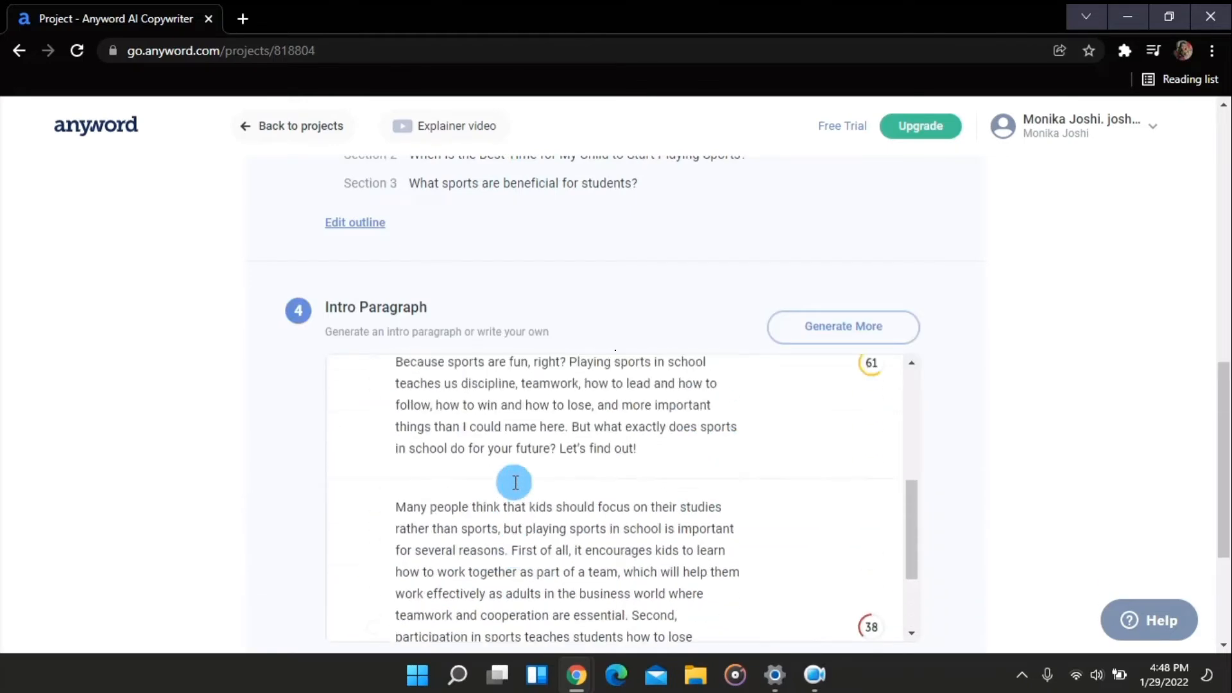
pyautogui.scroll(-7, 514, 482)
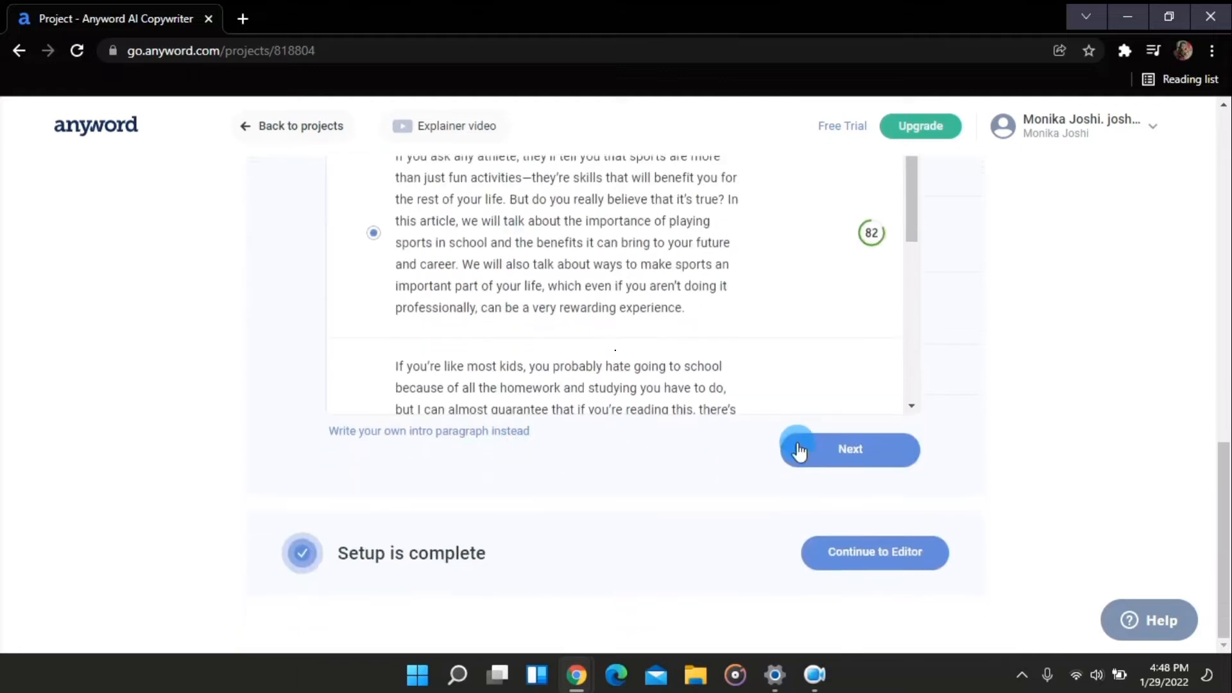
pyautogui.click(849, 452)
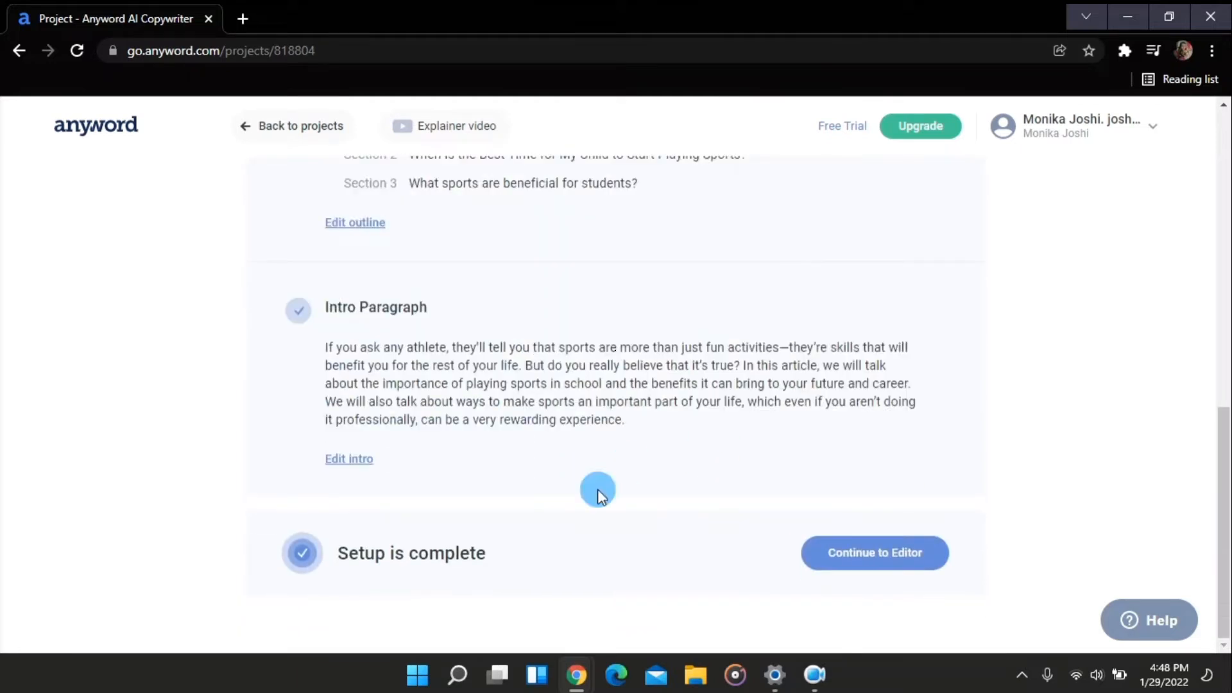
# Continue to the editor and dismiss the Project Brief tip
pyautogui.click(897, 557)
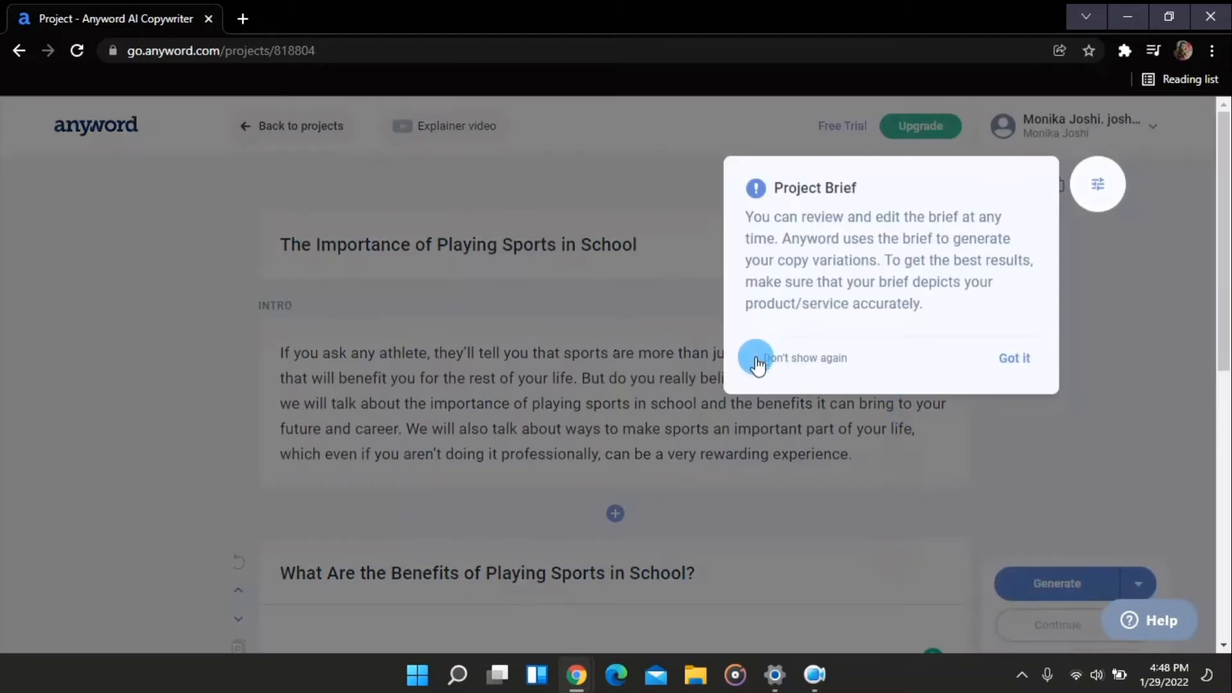
pyautogui.click(1010, 366)
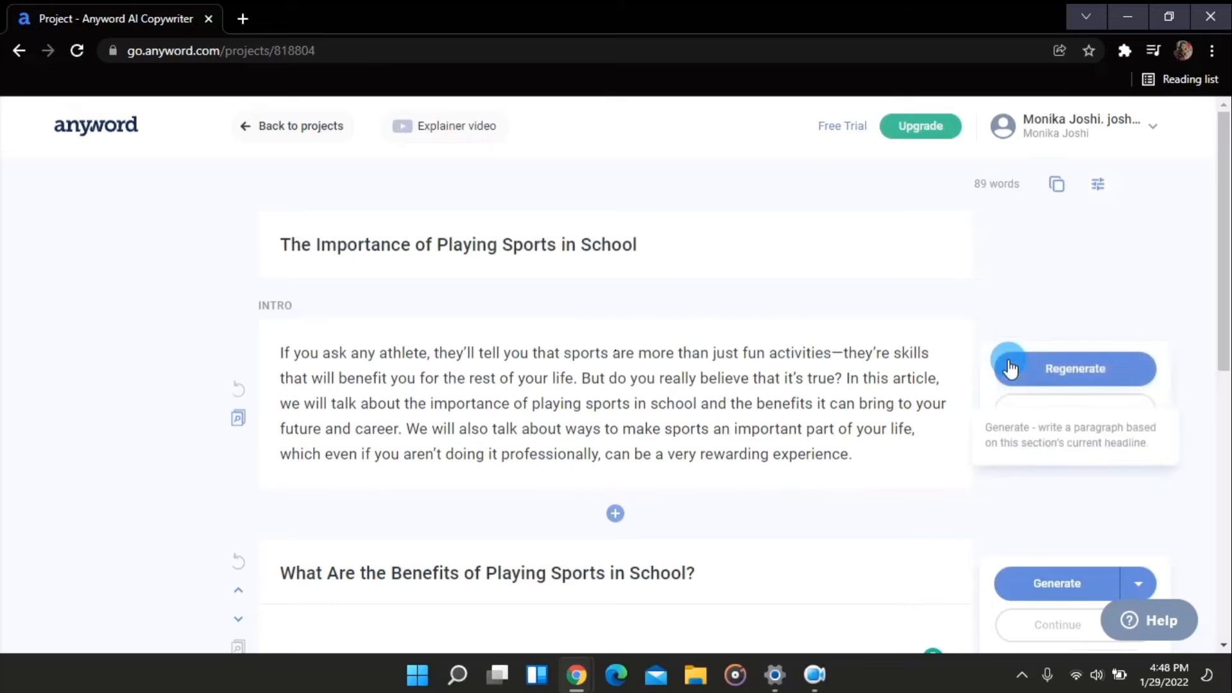
# Regenerate the intro paragraph, confirming that its current text is replaced
pyautogui.scroll(-5, 749, 401)
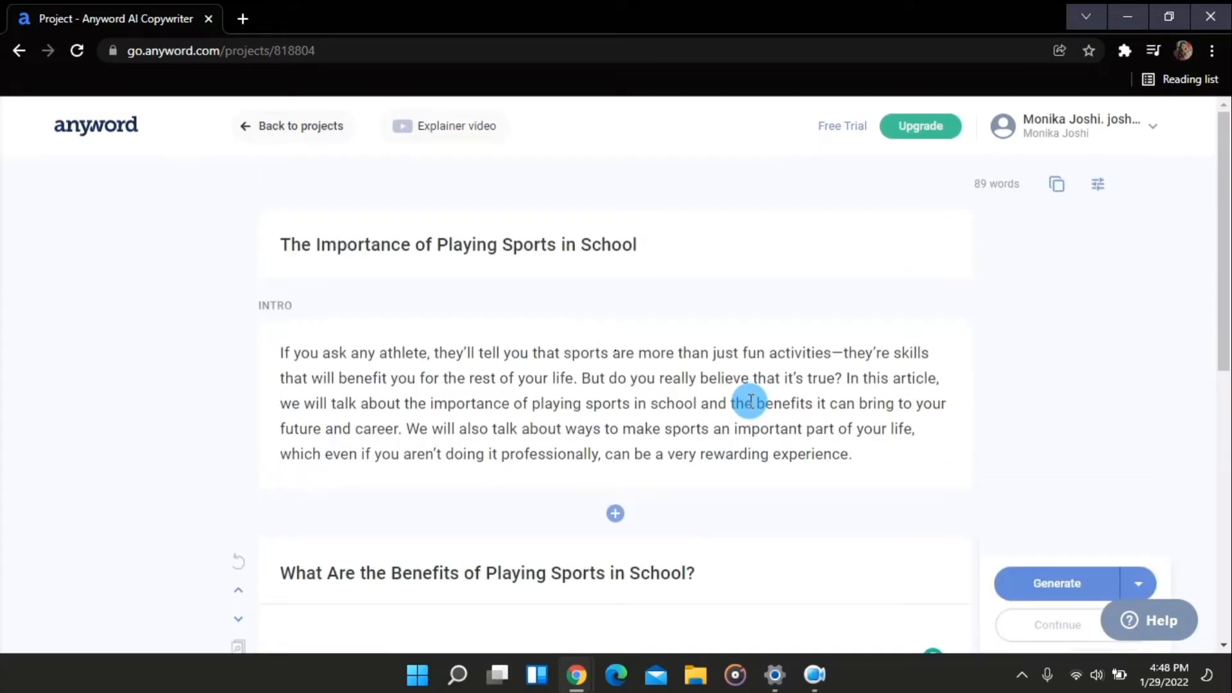
pyautogui.scroll(-1, 750, 400)
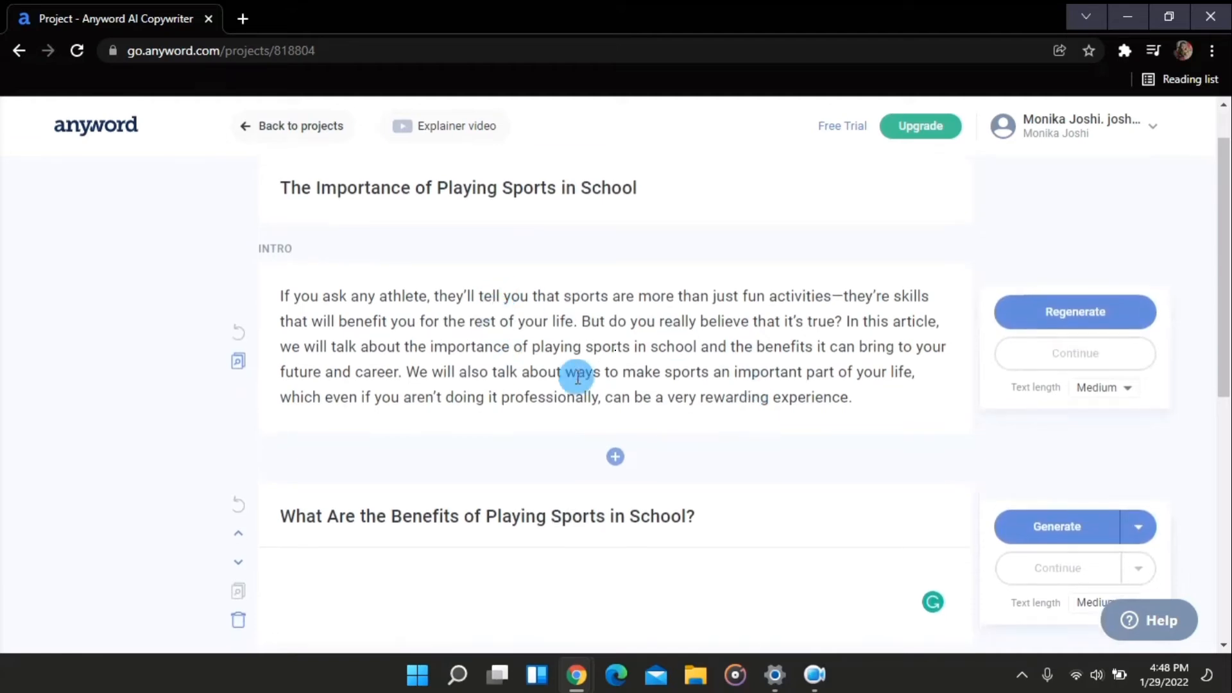
pyautogui.scroll(-1, 739, 414)
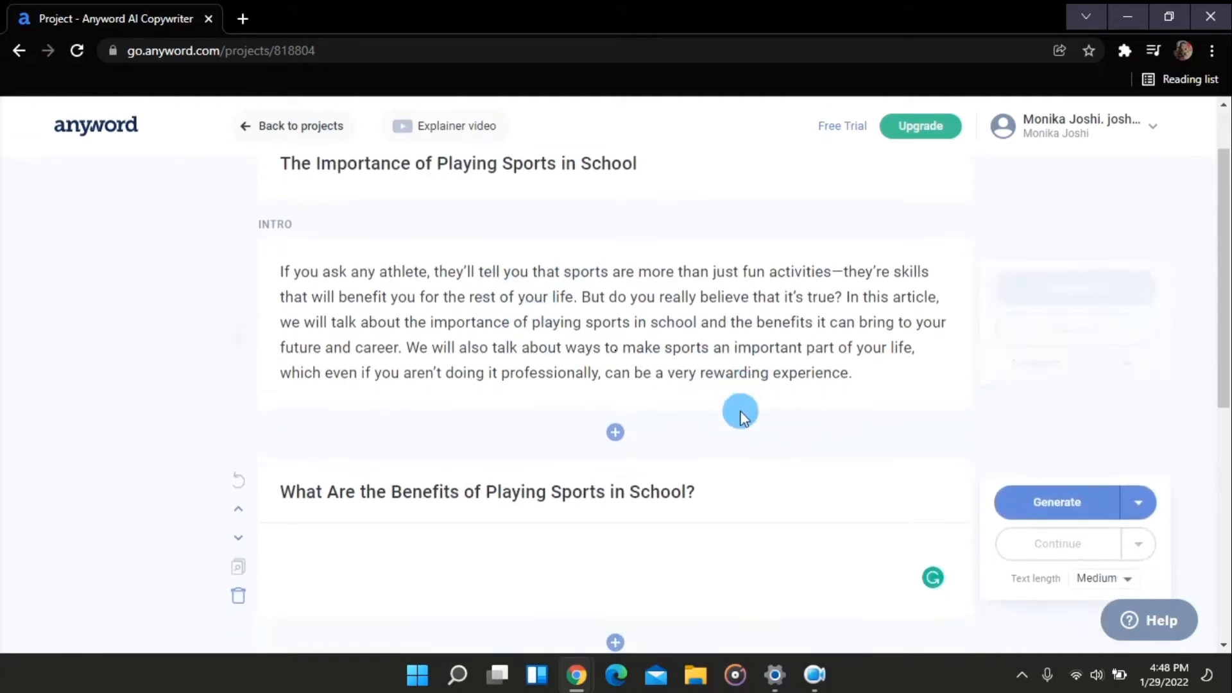
pyautogui.scroll(2, 955, 288)
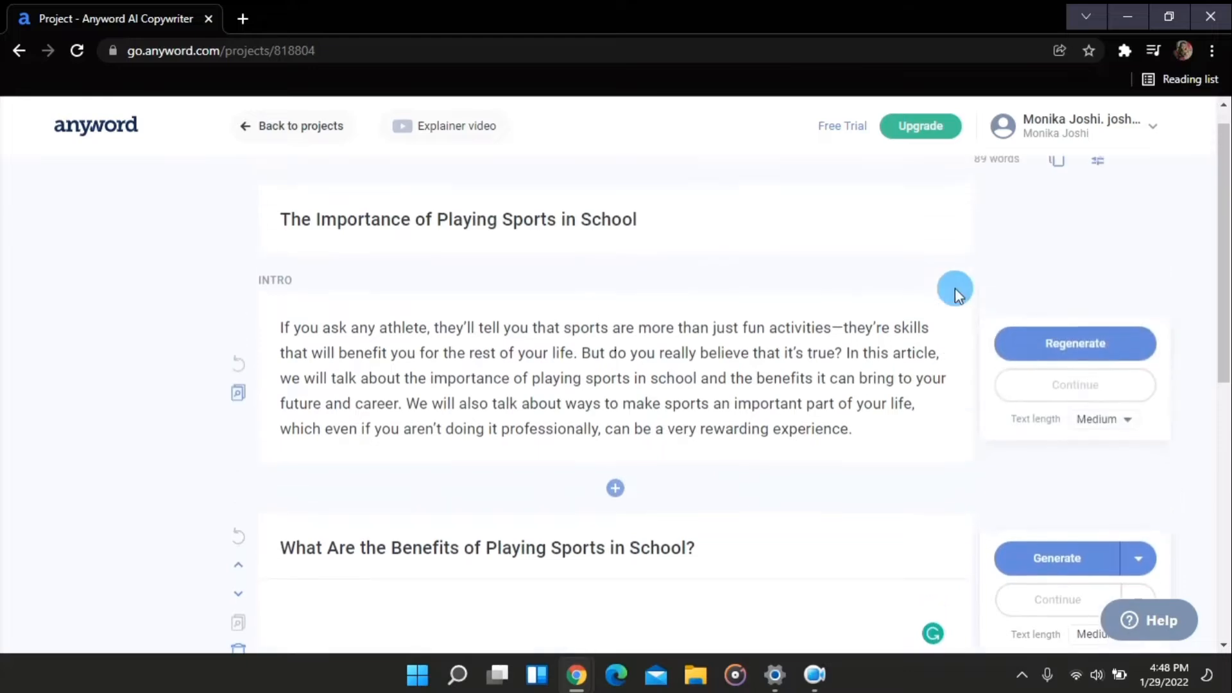
pyautogui.click(1078, 348)
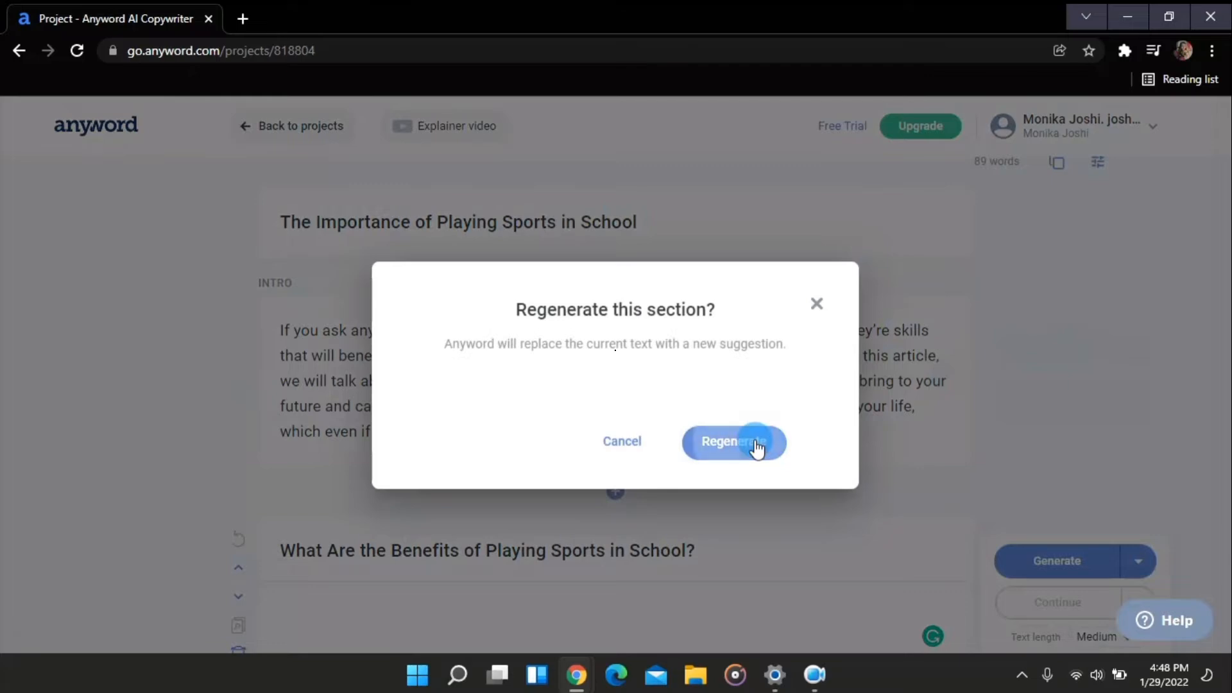
pyautogui.click(775, 441)
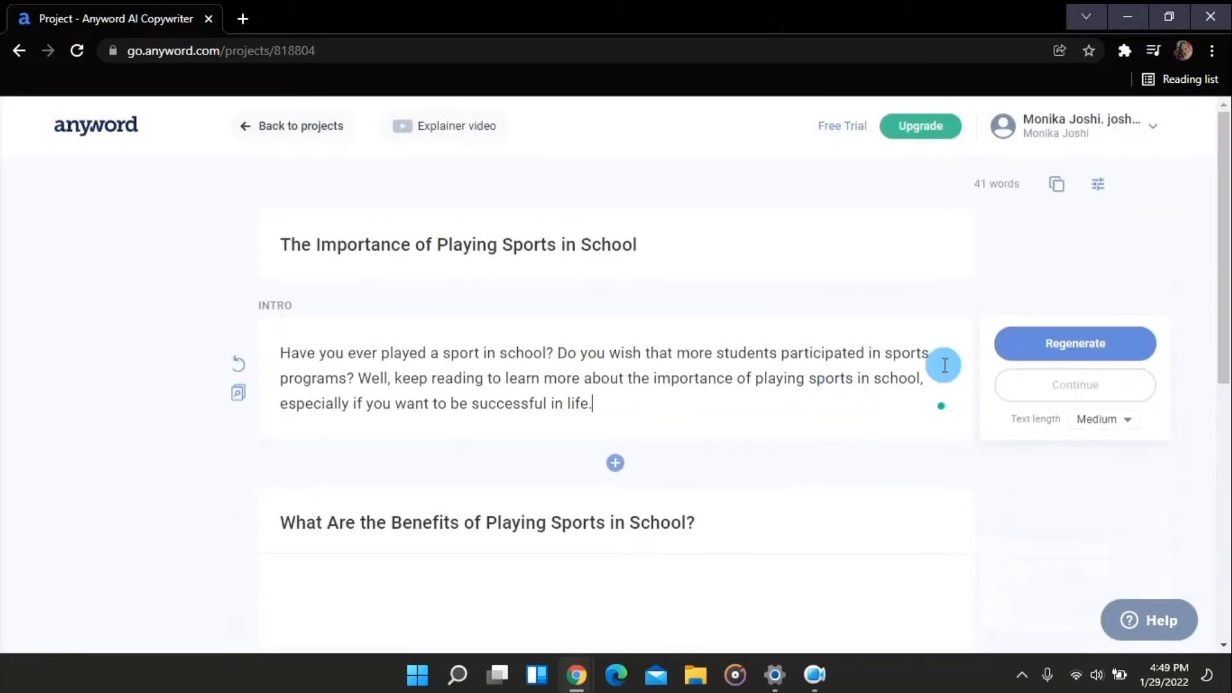
# Set the benefits section's text length to Long and generate its paragraph
pyautogui.scroll(-1, 755, 298)
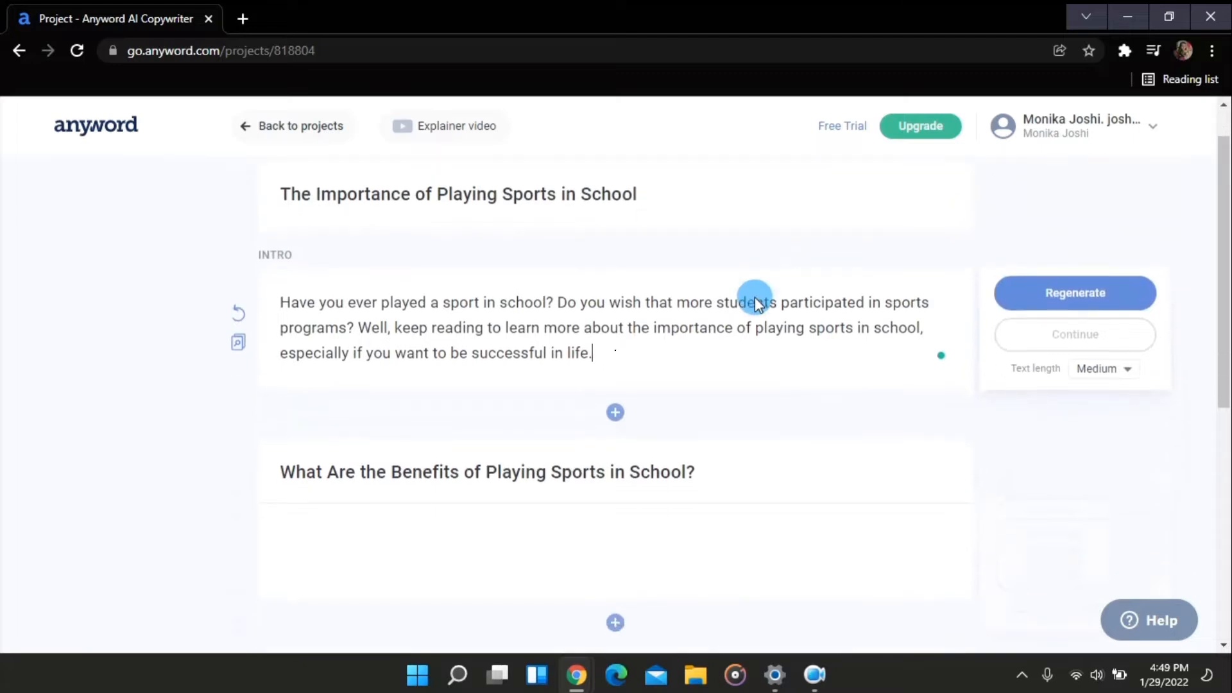
pyautogui.scroll(-3, 755, 297)
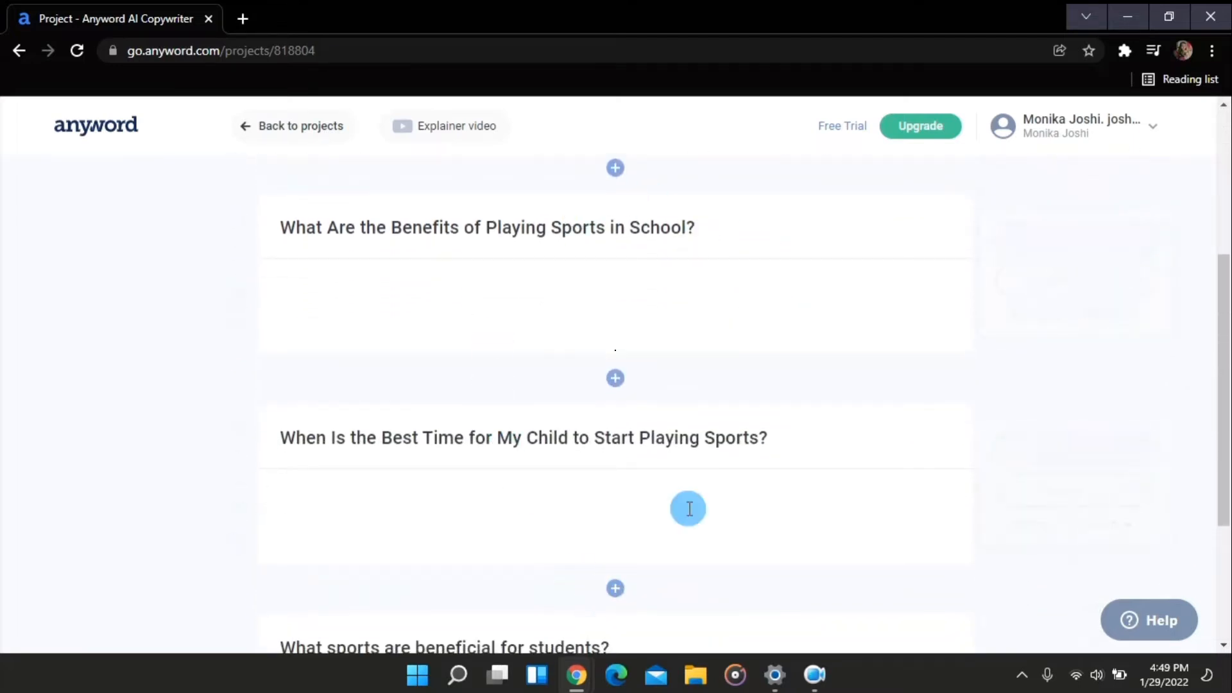
pyautogui.scroll(-2, 621, 385)
pyautogui.scroll(-1, 621, 383)
pyautogui.scroll(7, 621, 382)
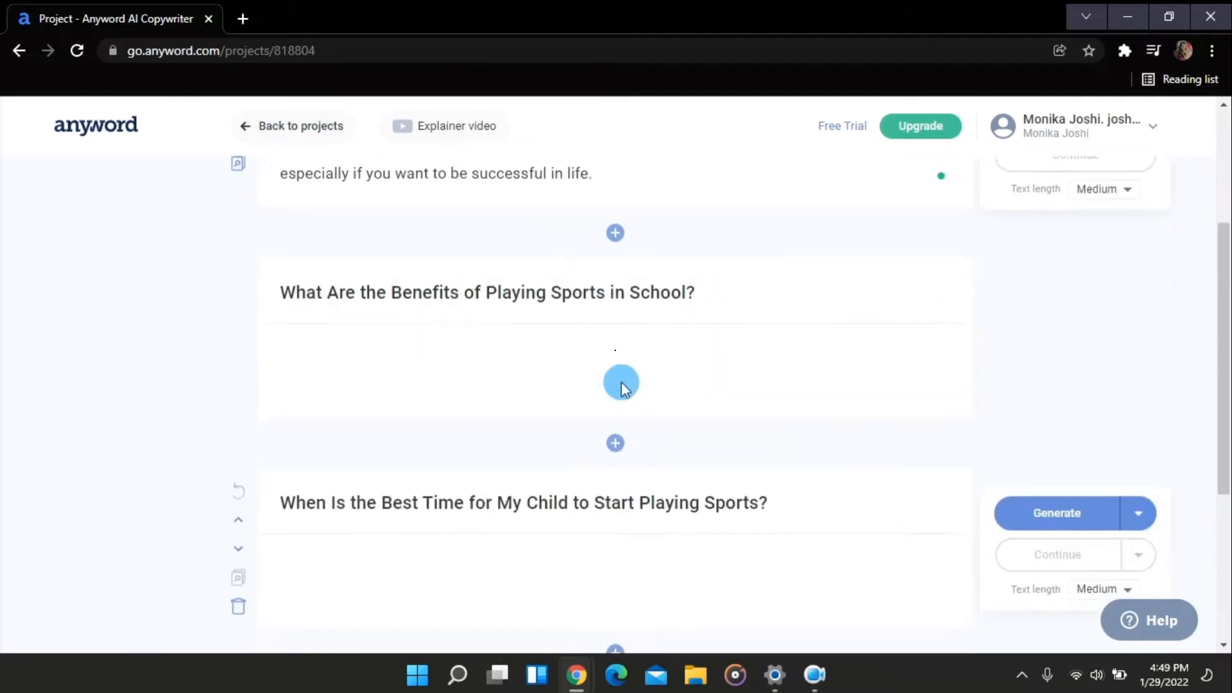
pyautogui.scroll(-3, 621, 383)
pyautogui.click(622, 382)
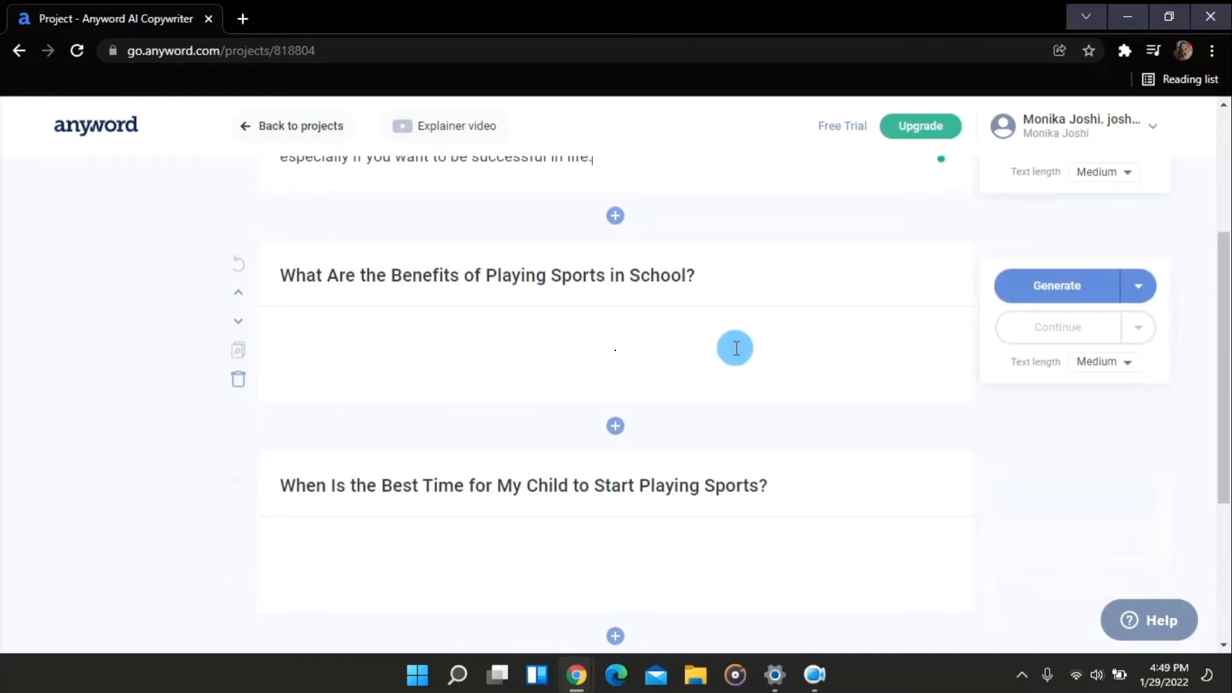
pyautogui.click(1117, 364)
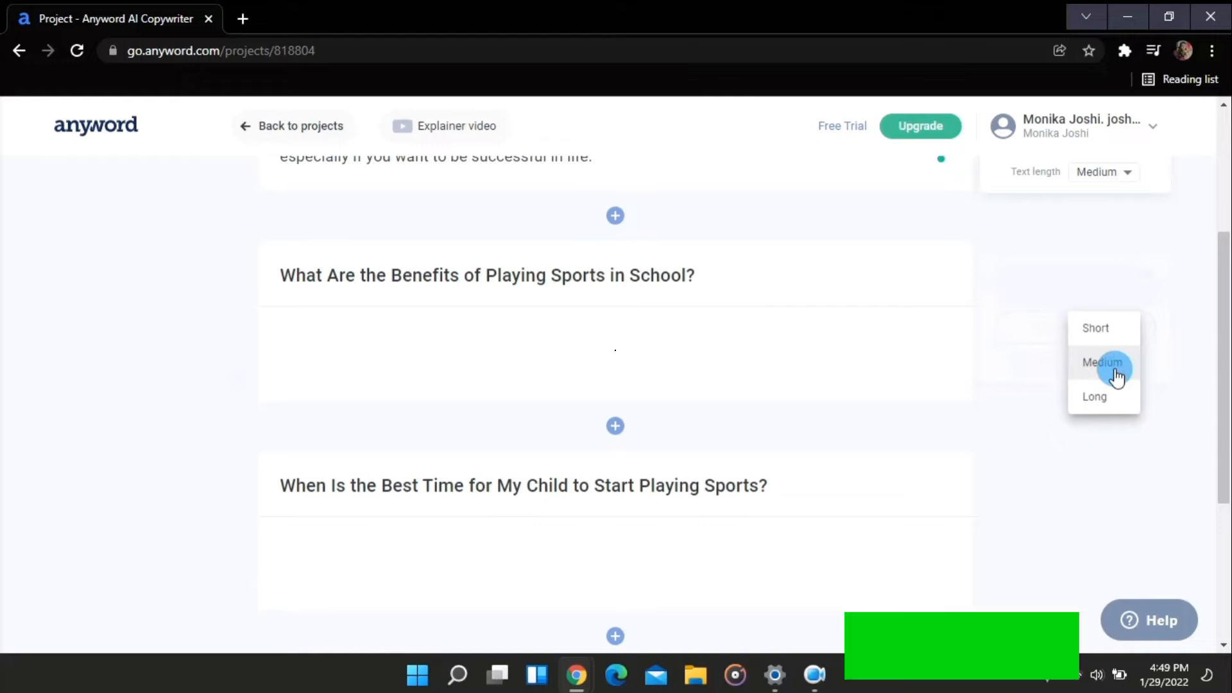
pyautogui.click(1103, 396)
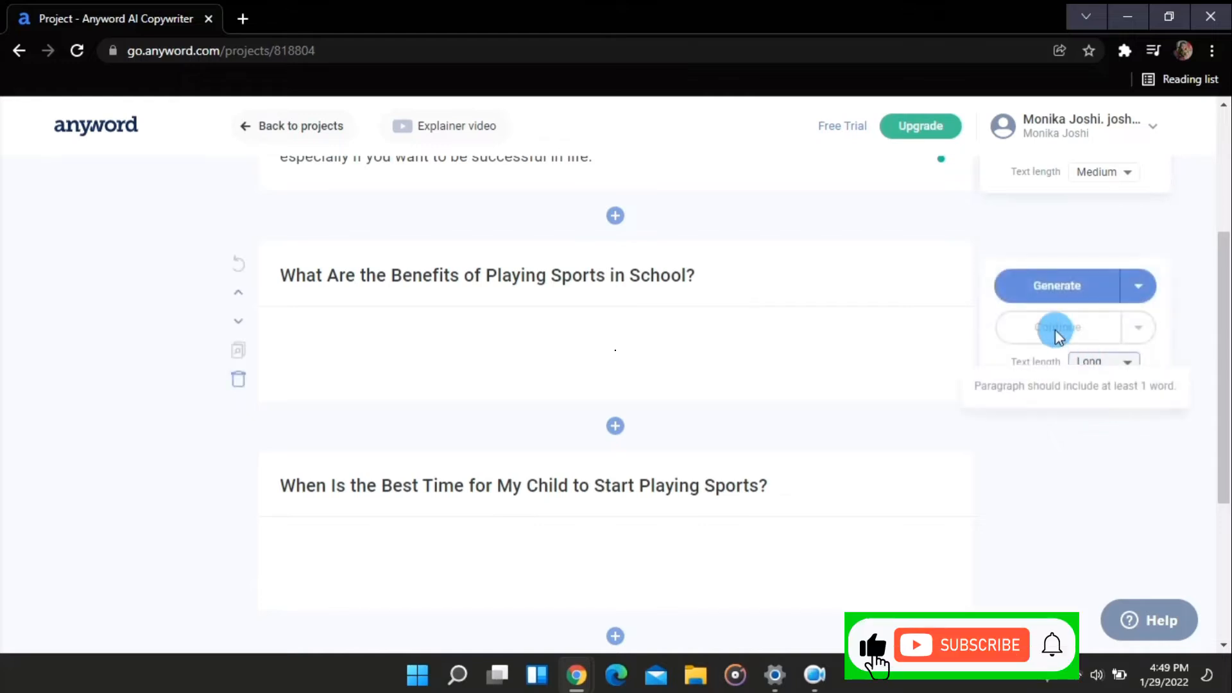
pyautogui.click(1056, 292)
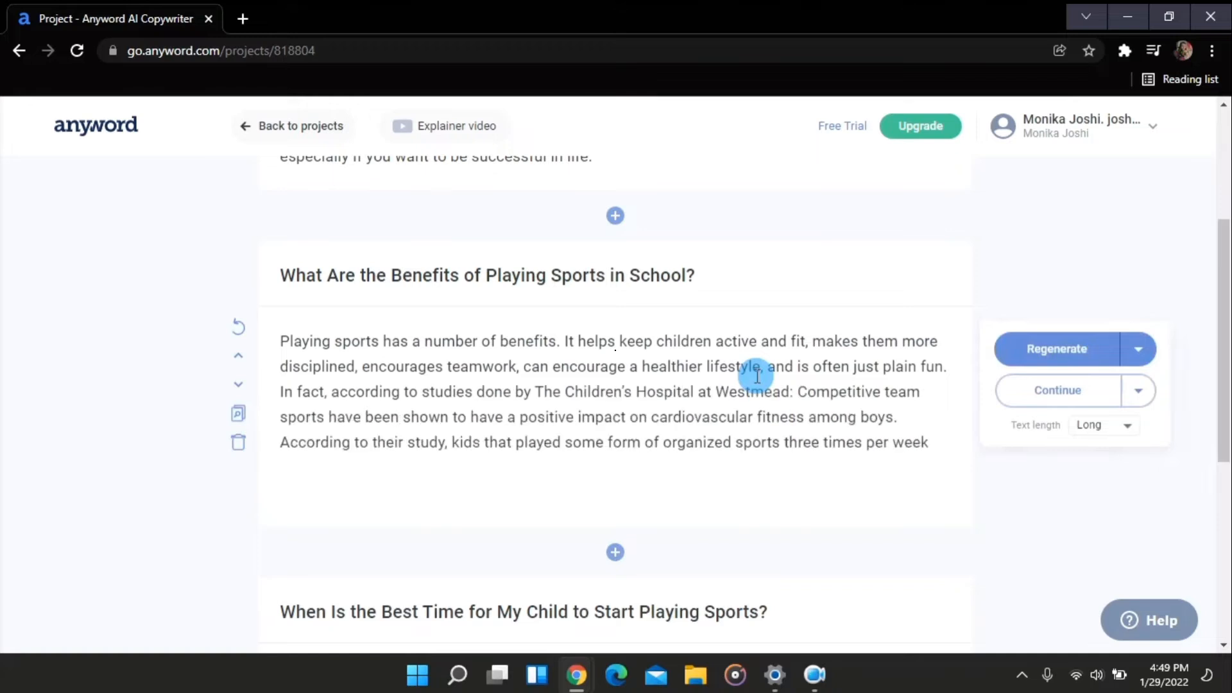
# Generate paragraphs for the best-time-to-start and beneficial-sports sections
pyautogui.scroll(-1, 860, 542)
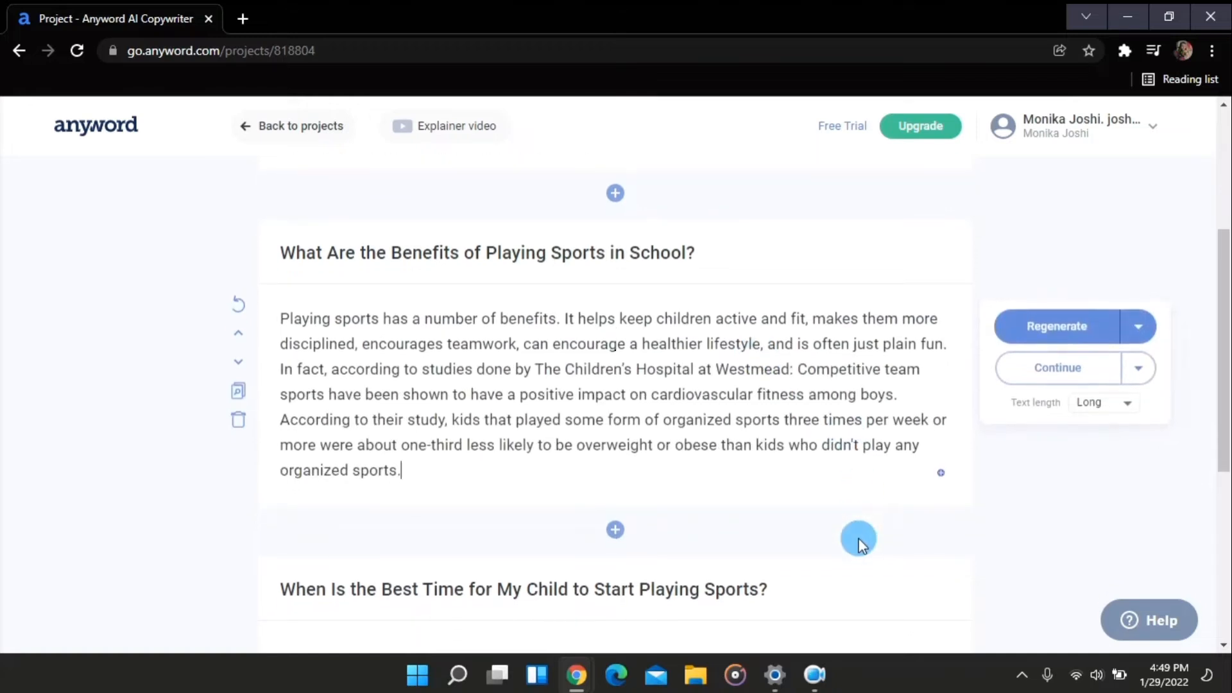
pyautogui.scroll(-1, 859, 543)
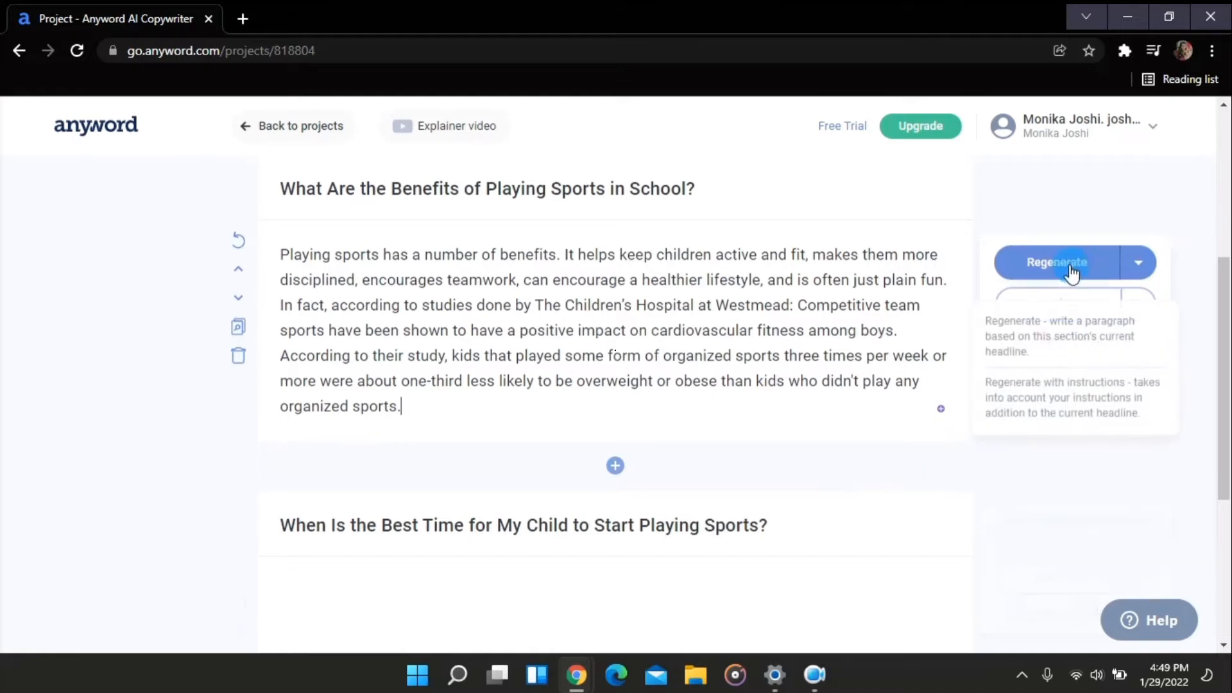
pyautogui.scroll(-4, 744, 509)
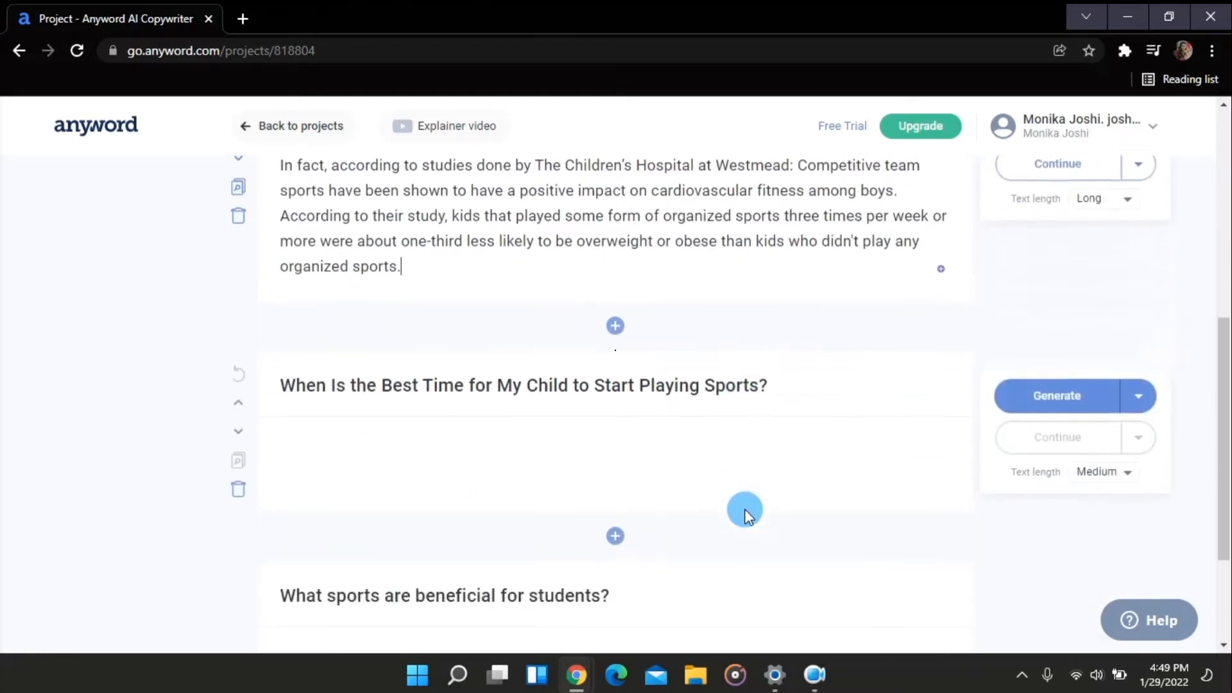
pyautogui.scroll(1, 750, 347)
pyautogui.scroll(-1, 751, 347)
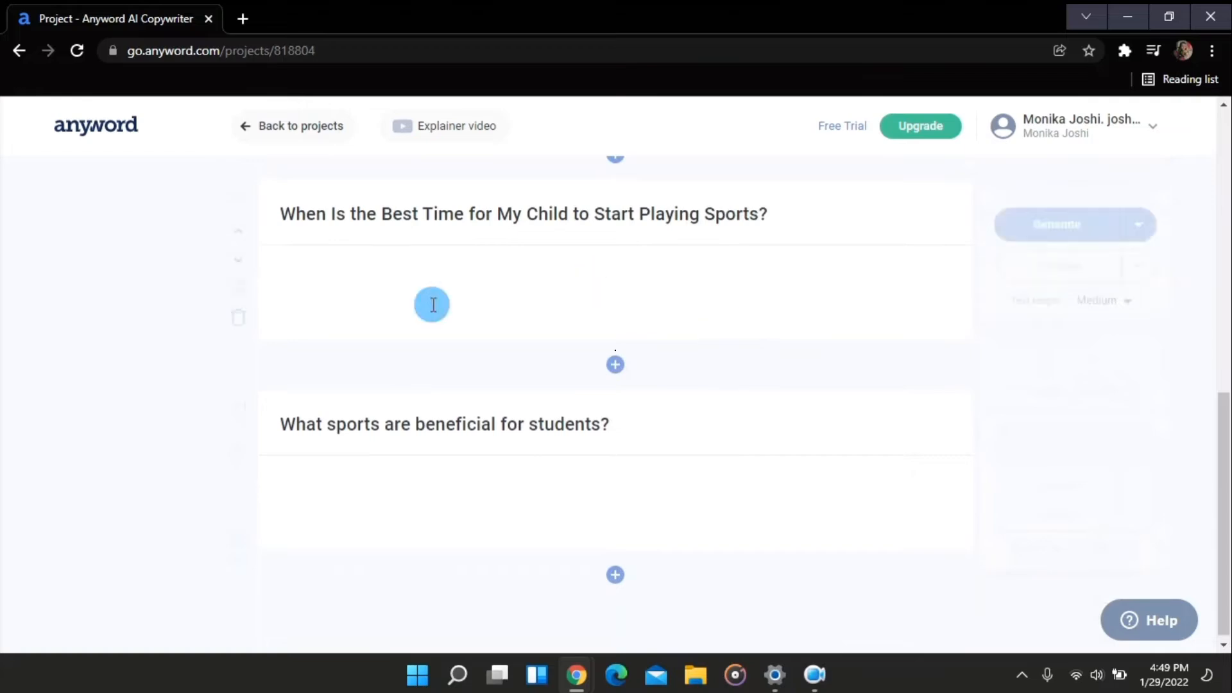
# Add a new section headed "conclusion" after the last section and generate its paragraph
pyautogui.scroll(-4, 726, 375)
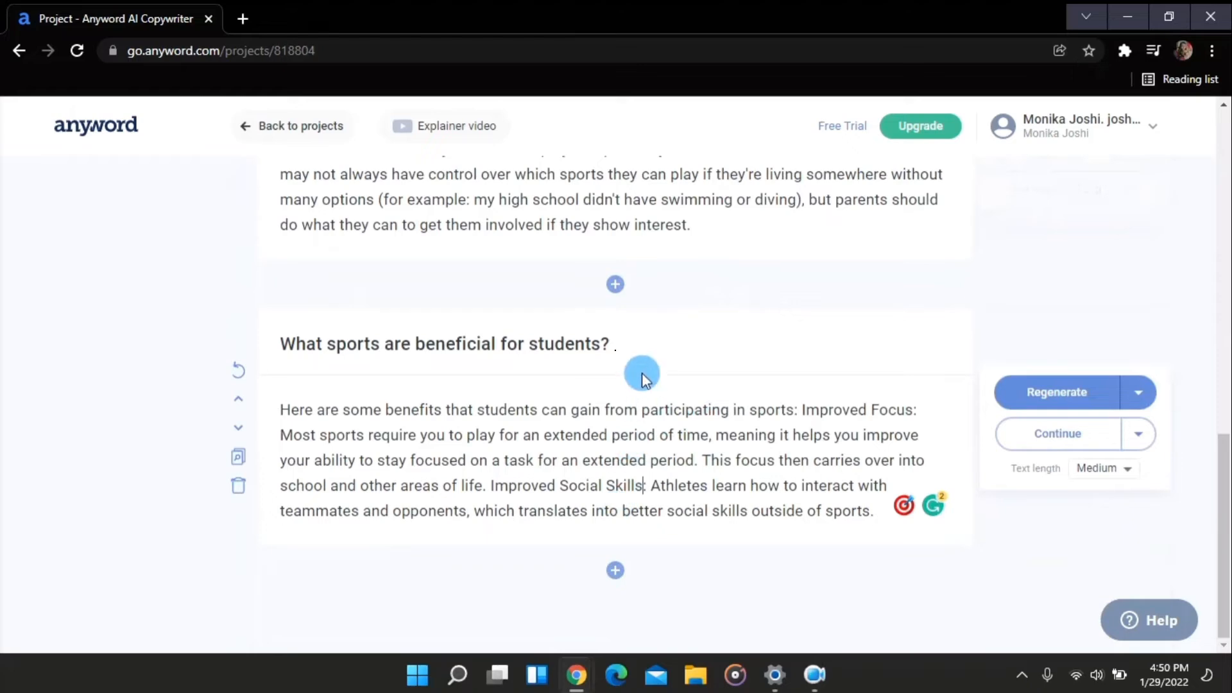
pyautogui.click(617, 571)
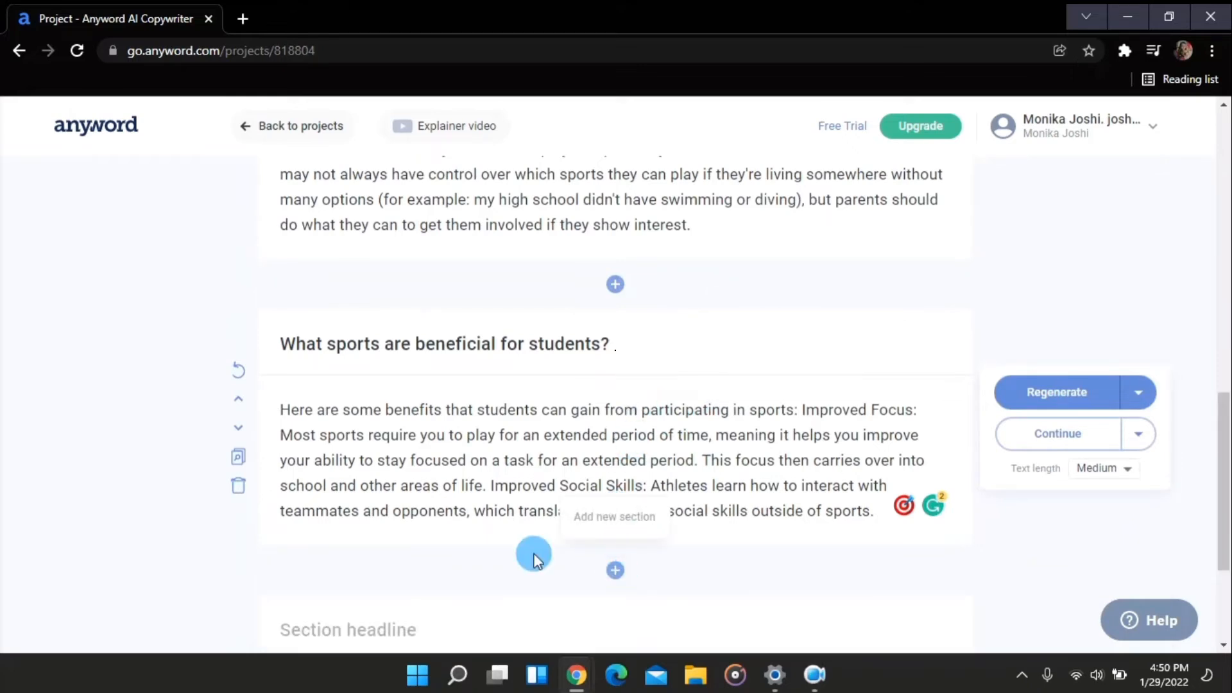
pyautogui.scroll(-3, 475, 513)
pyautogui.click(411, 423)
pyautogui.write('conclusion')
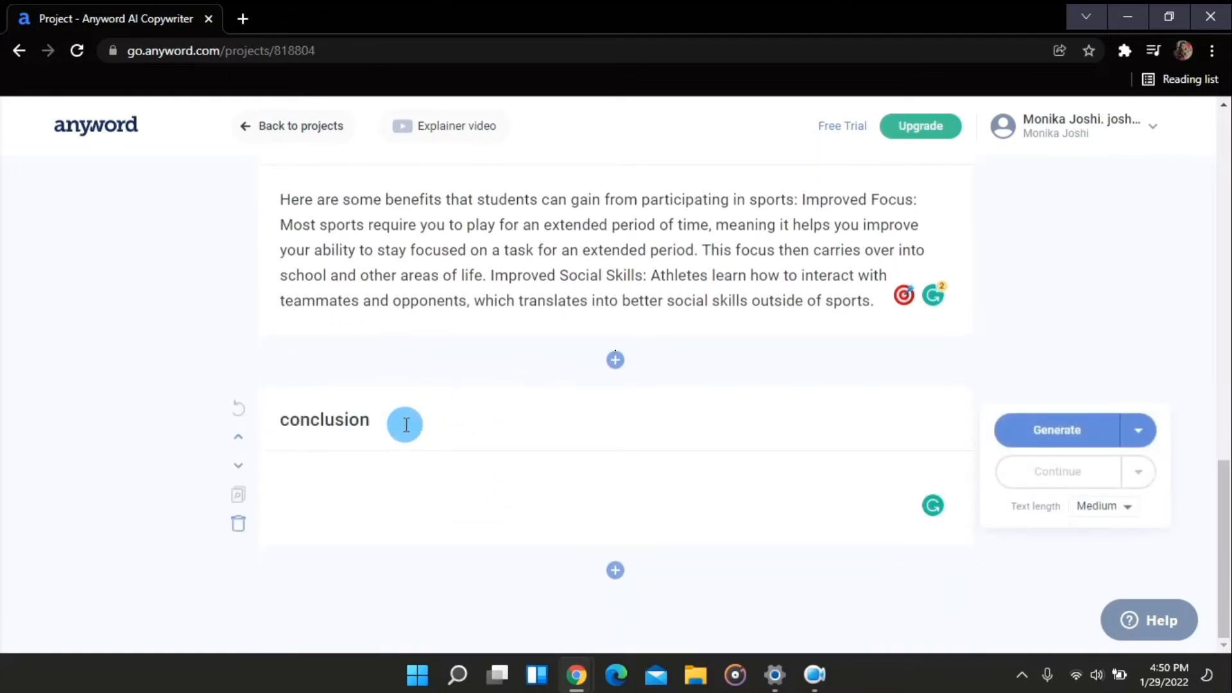
pyautogui.click(1080, 442)
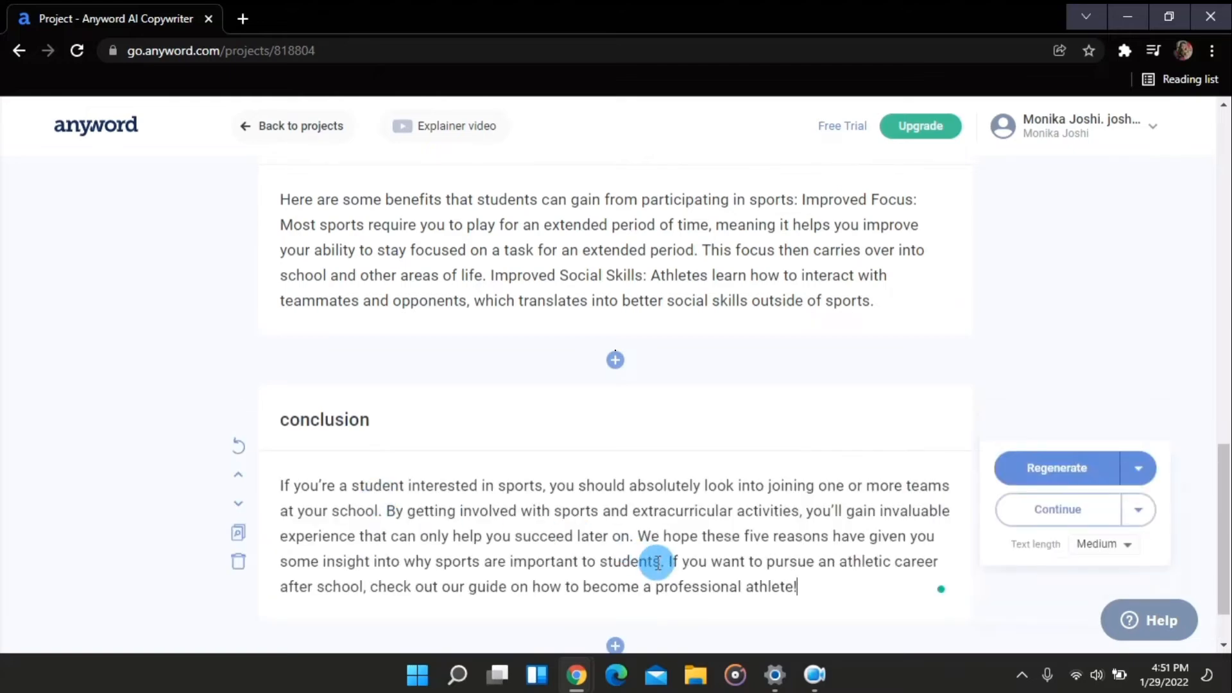
# Switch to the WordPress dashboard tab, add a new post, and close the block editor welcome guide
pyautogui.scroll(-2, 657, 562)
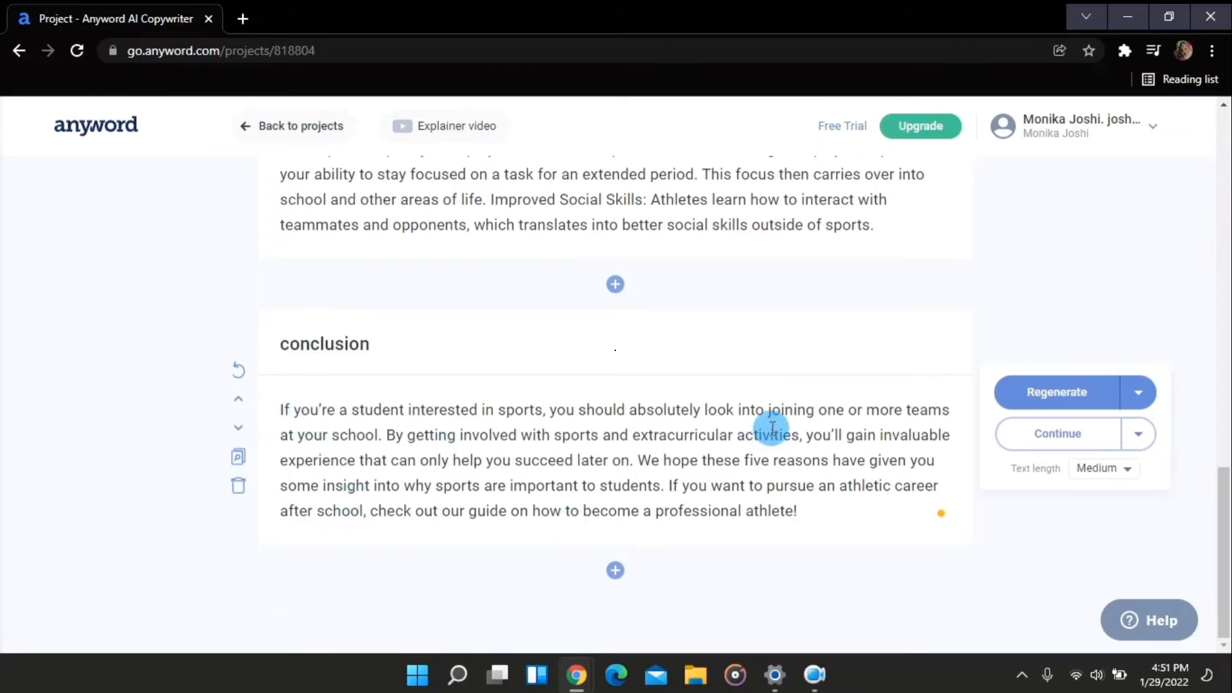
pyautogui.scroll(10, 770, 426)
pyautogui.scroll(-9, 770, 426)
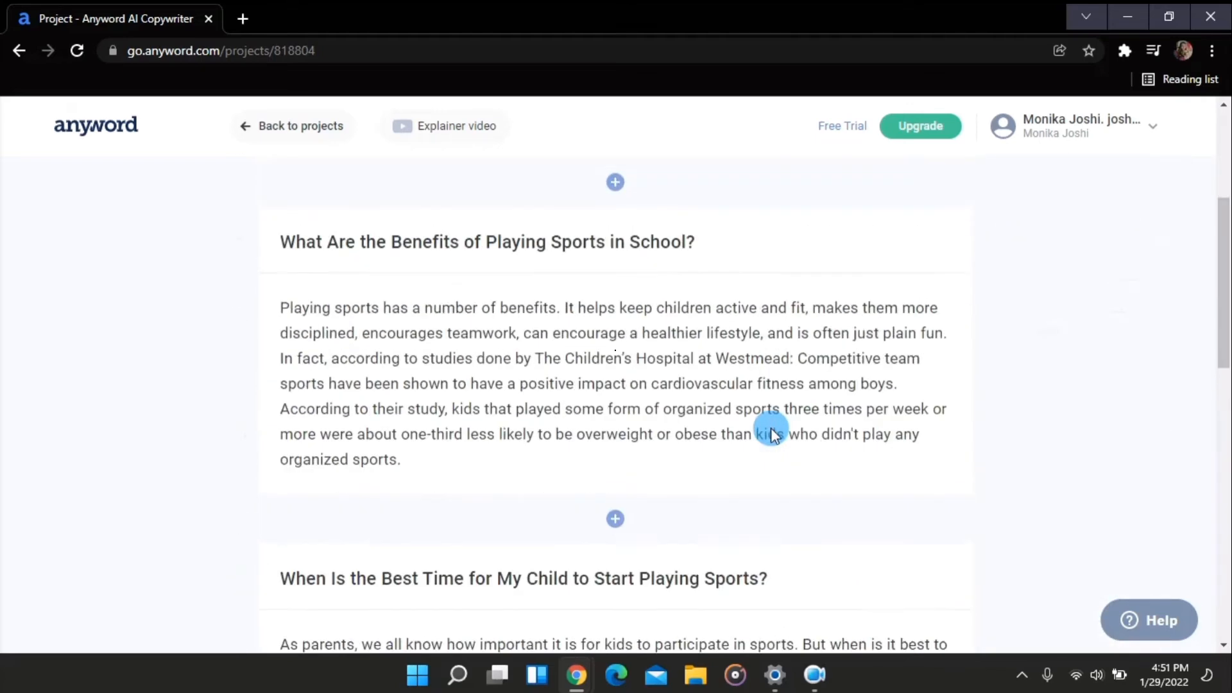
pyautogui.scroll(3, 738, 443)
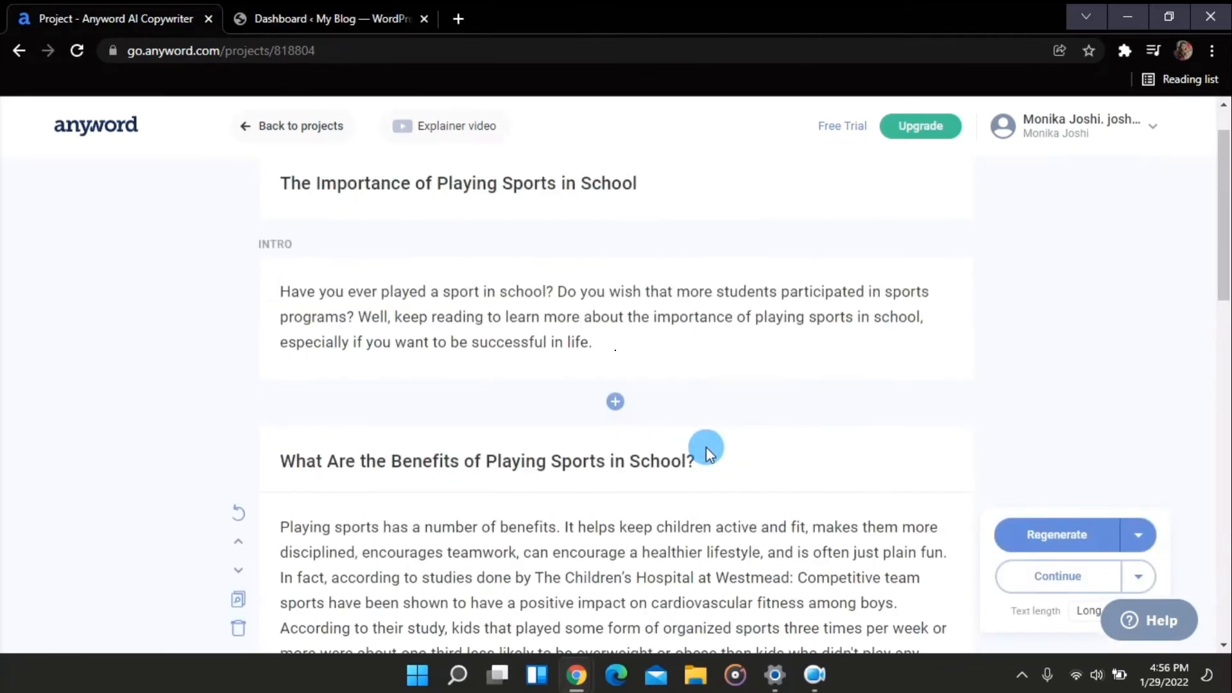
pyautogui.click(320, 18)
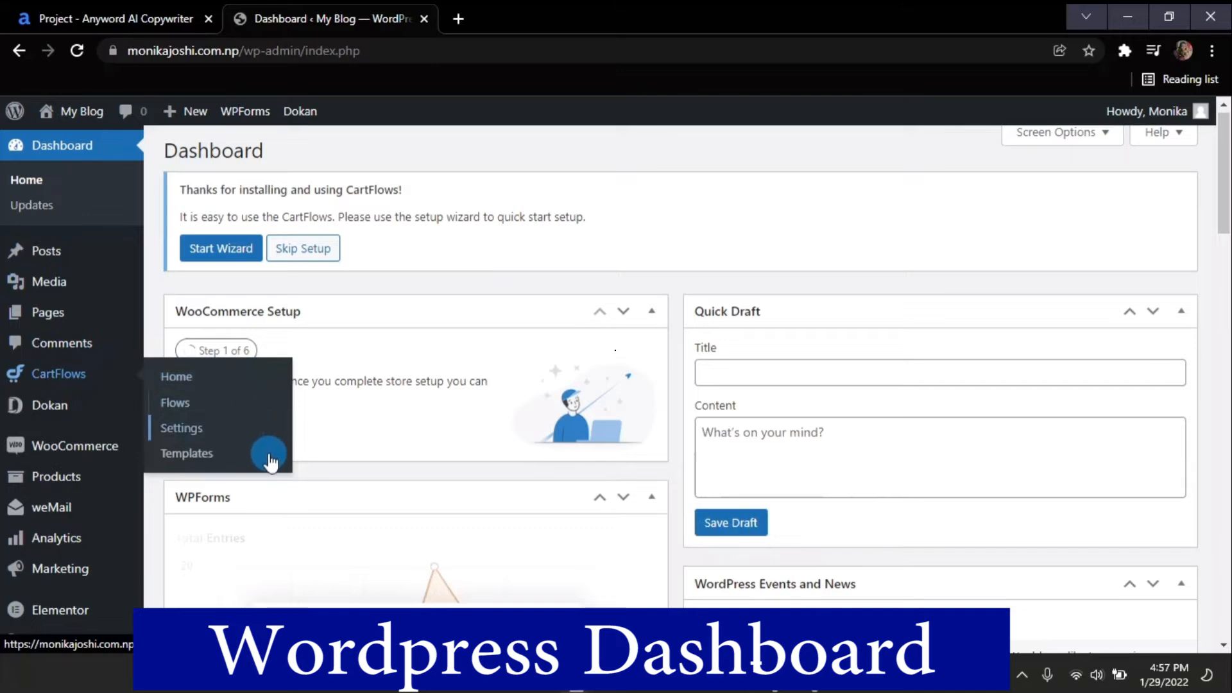
pyautogui.moveTo(57, 260)
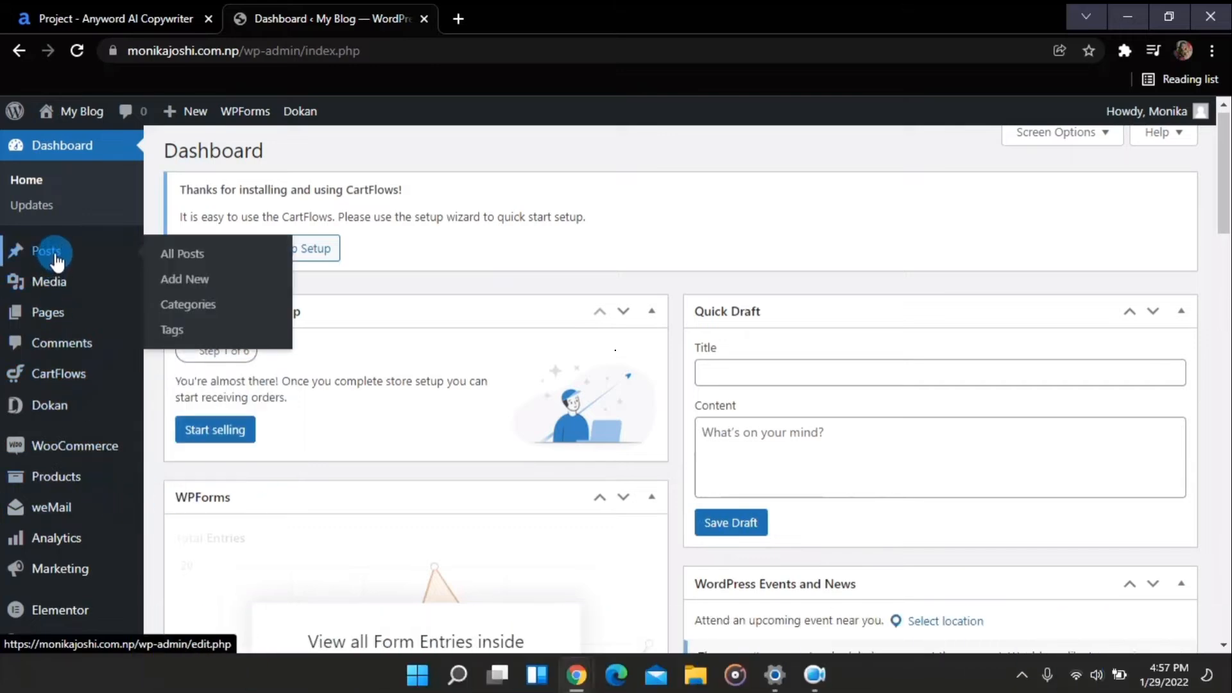
pyautogui.click(164, 290)
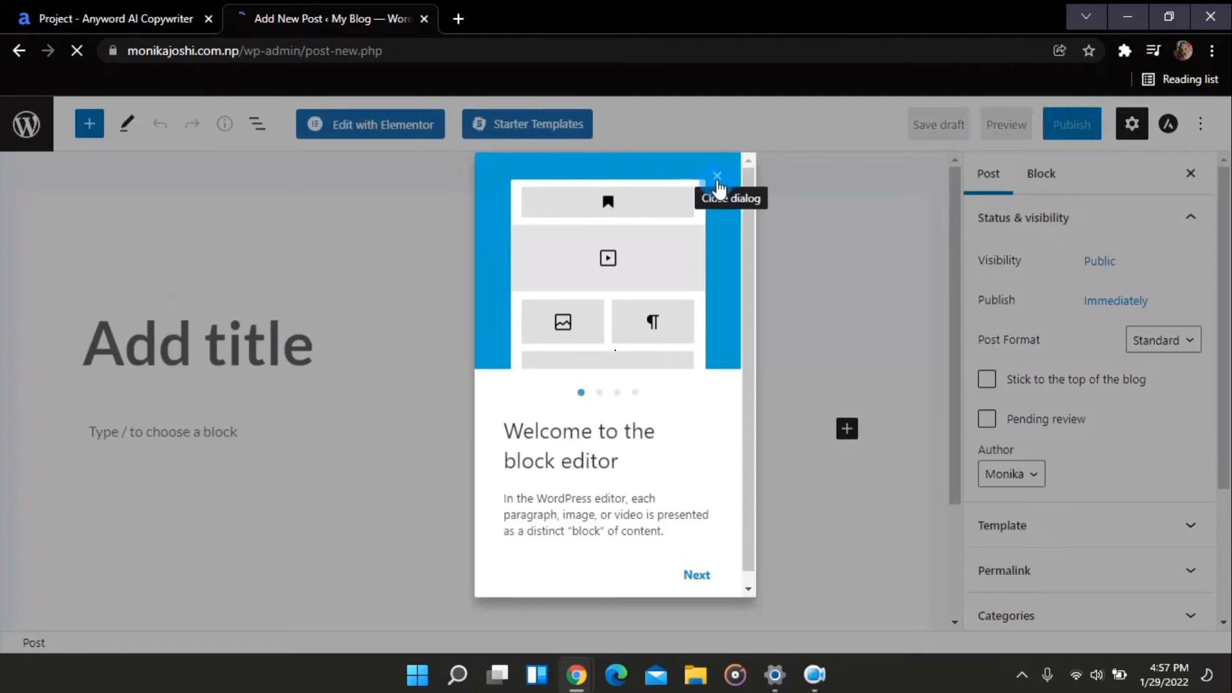
pyautogui.click(696, 575)
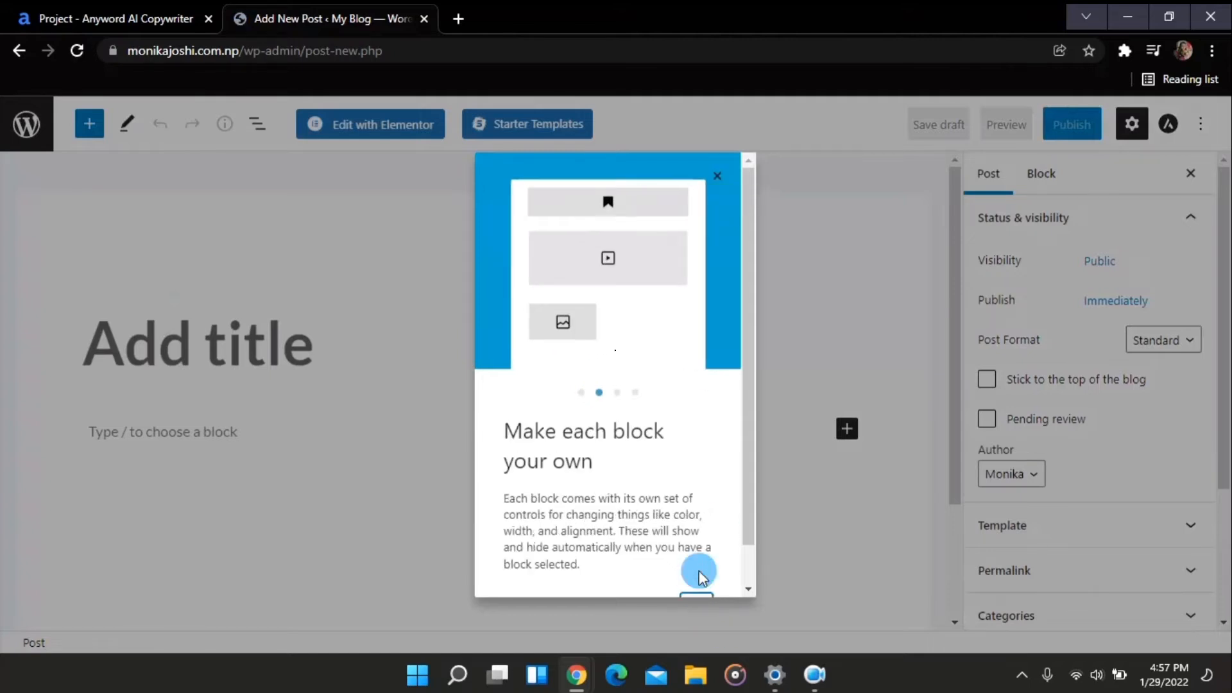
pyautogui.click(721, 176)
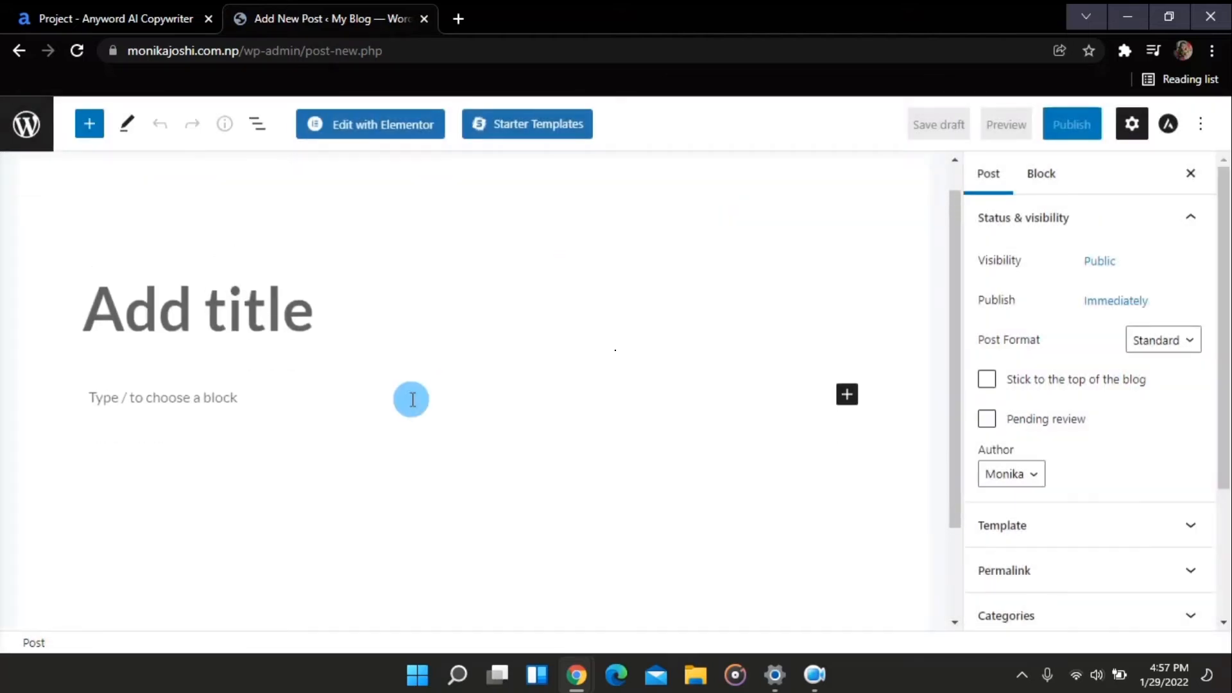
# Copy the whole blog post from the Anyword project to the clipboard and return to the WordPress editor
pyautogui.click(157, 16)
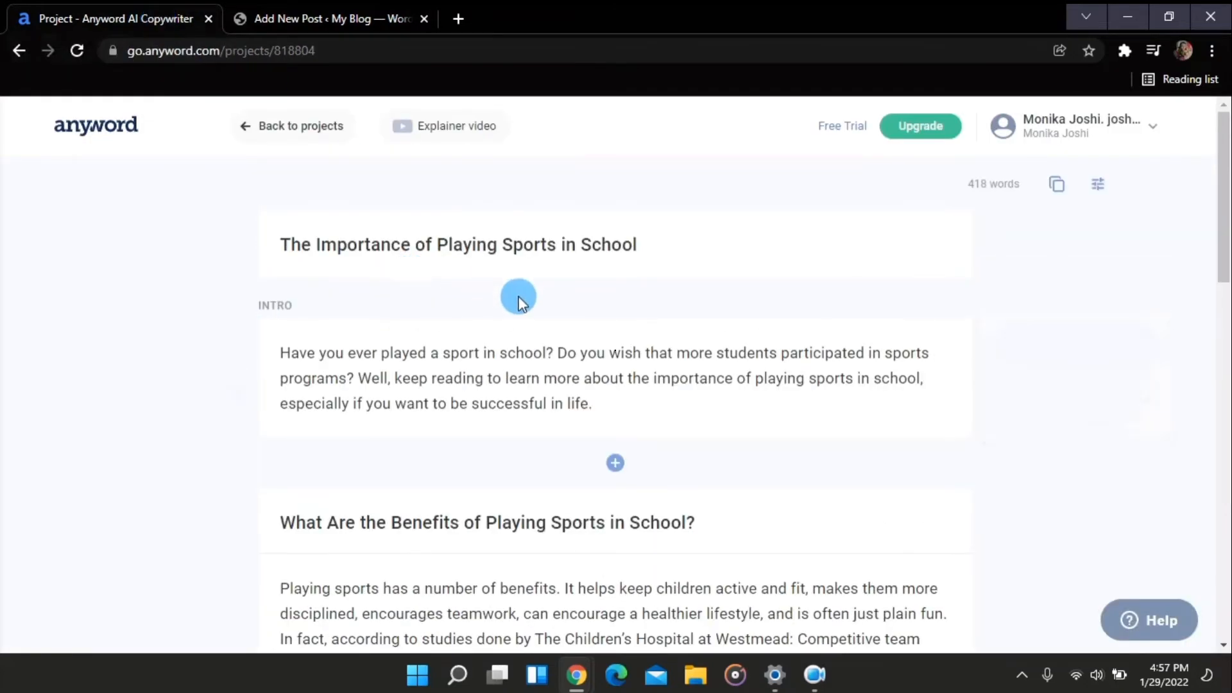
pyautogui.click(356, 17)
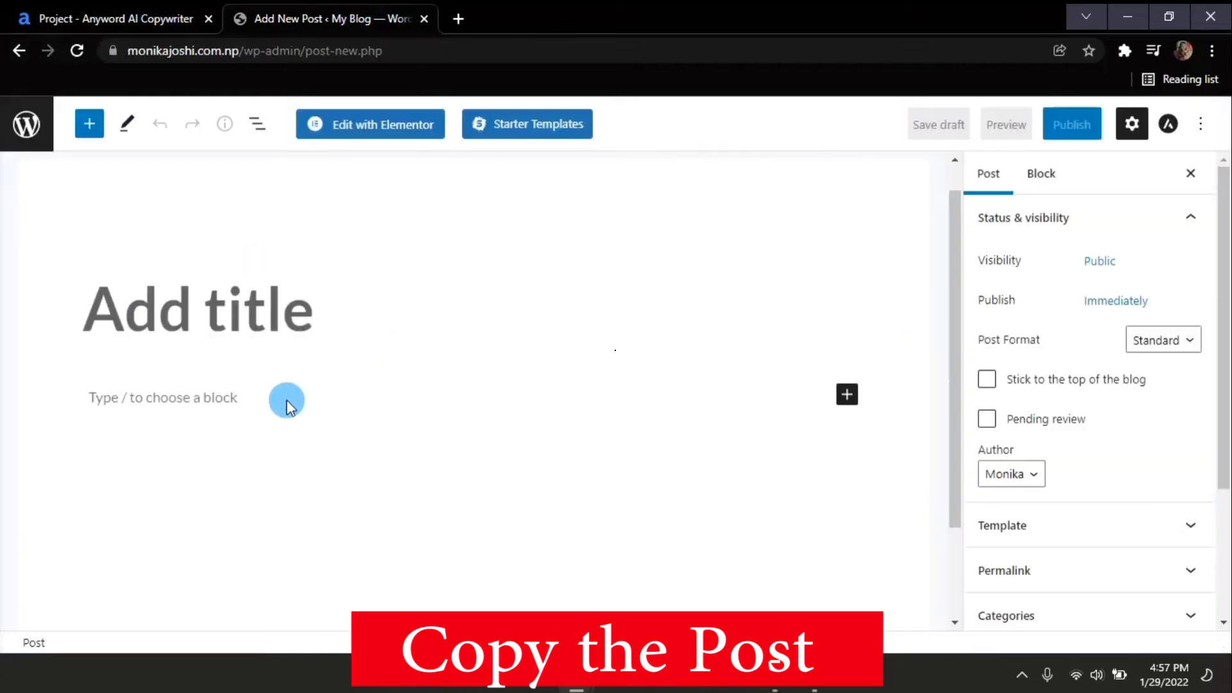
pyautogui.click(140, 18)
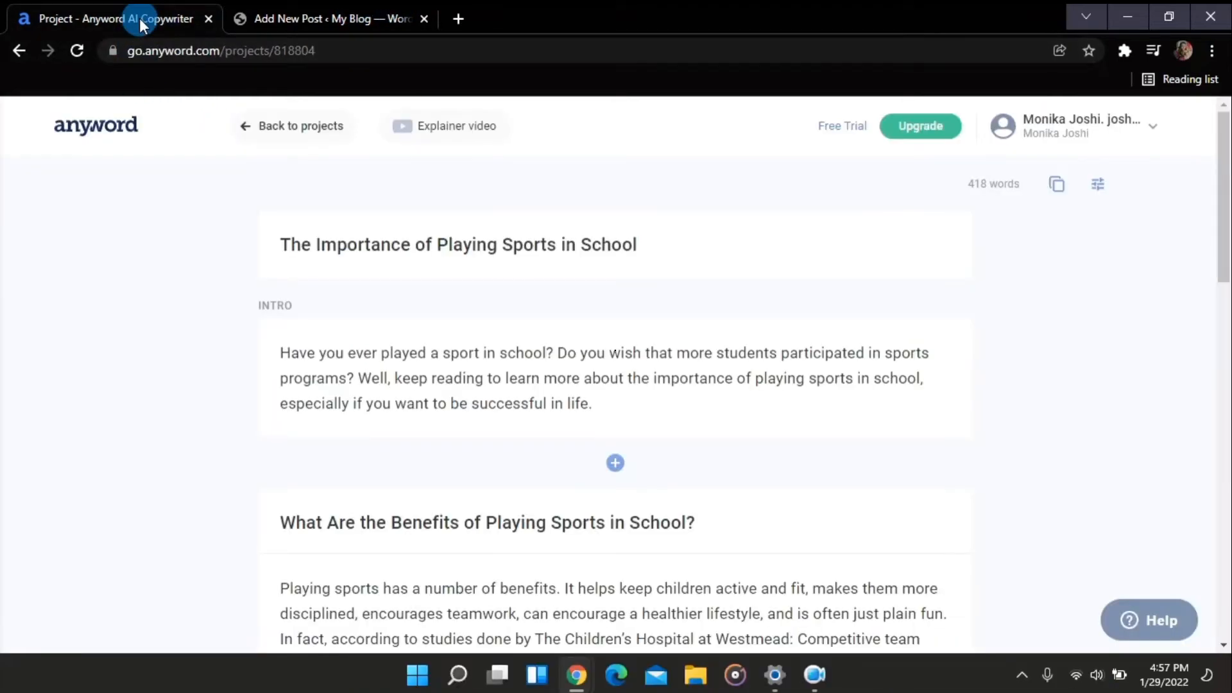
pyautogui.click(1054, 192)
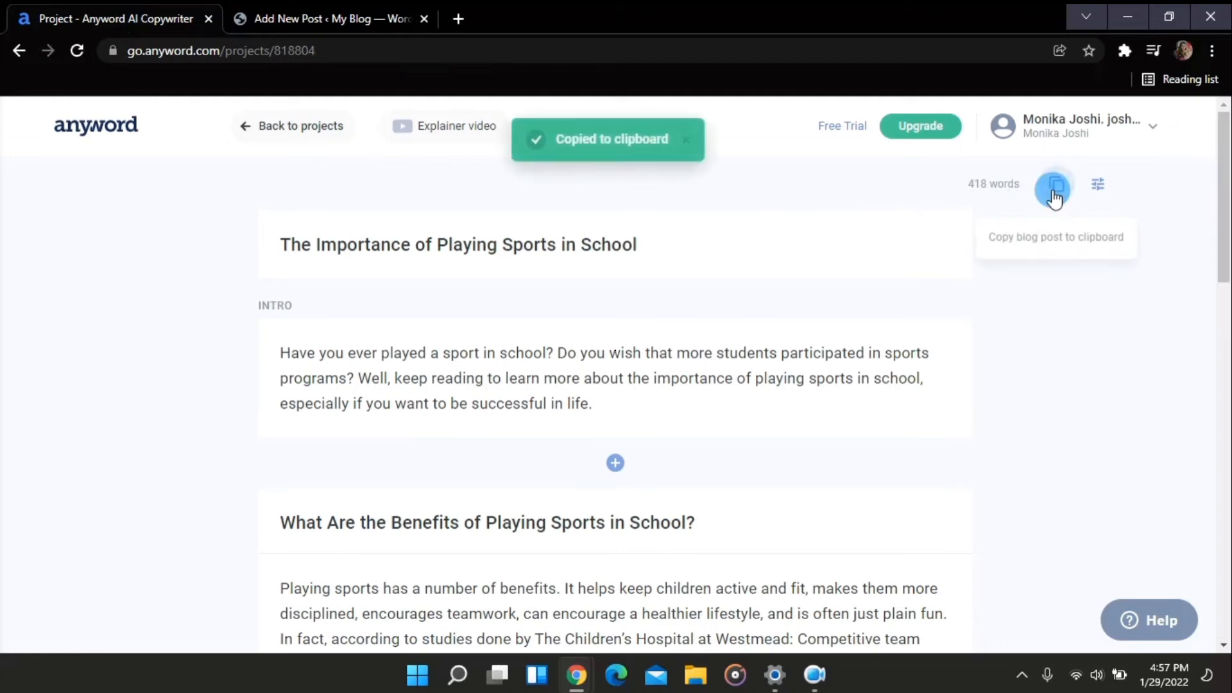
pyautogui.click(360, 19)
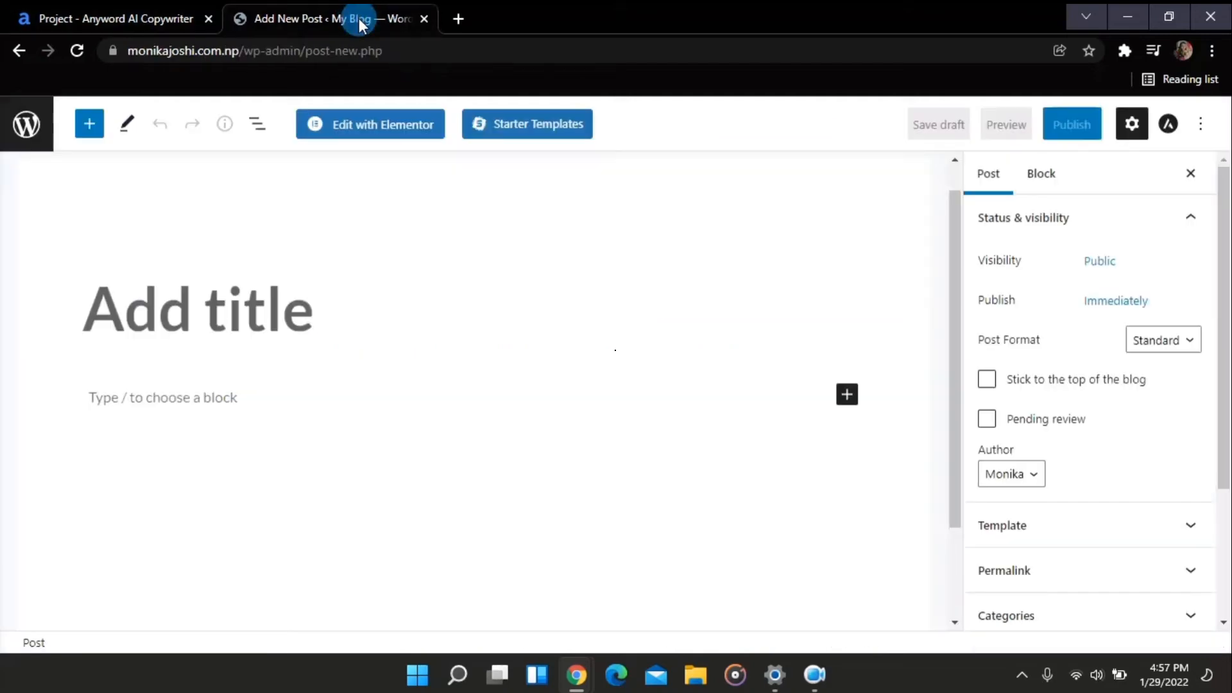
# Paste the copied blog post into the new post's first block
pyautogui.click(170, 410)
pyautogui.rightClick(169, 410)
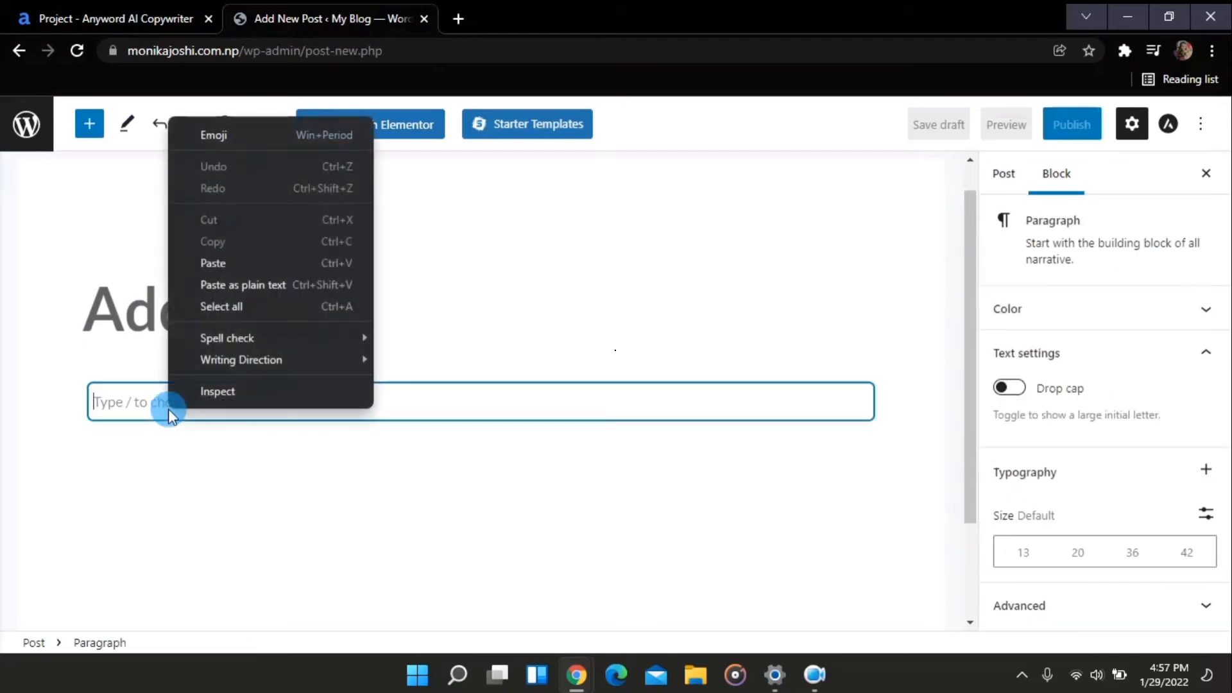
pyautogui.click(218, 263)
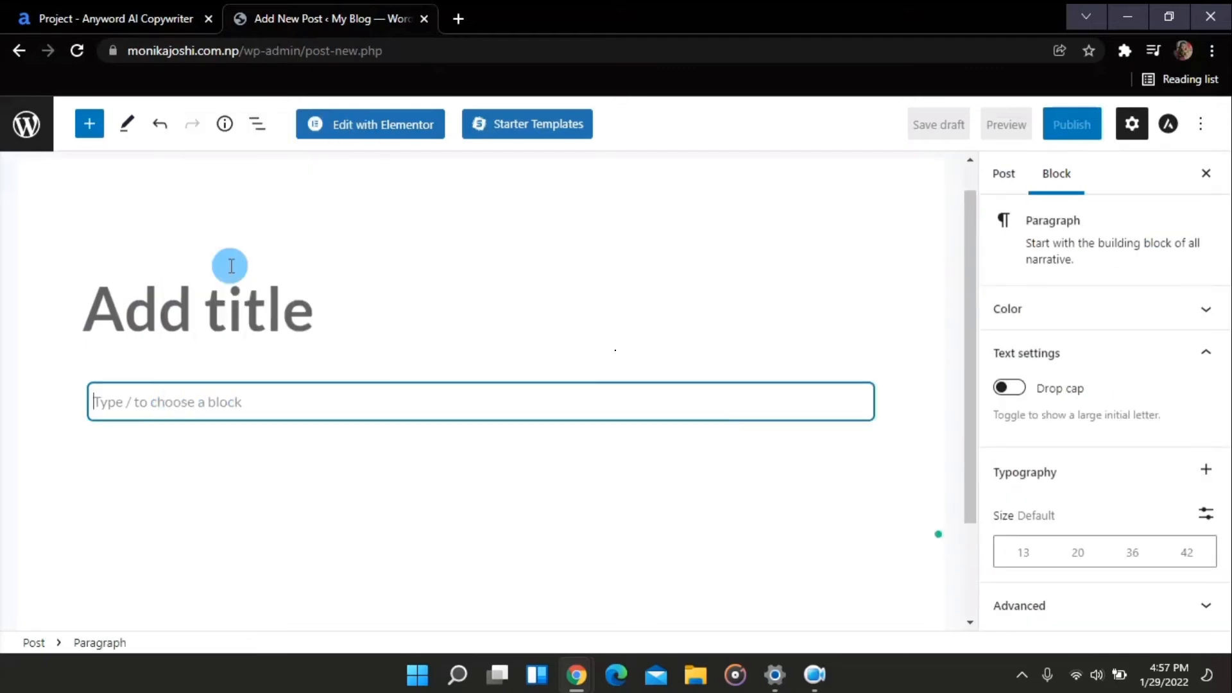
# Transform the "The Importance of Playing Sports in School" line into a heading block
pyautogui.scroll(6, 406, 272)
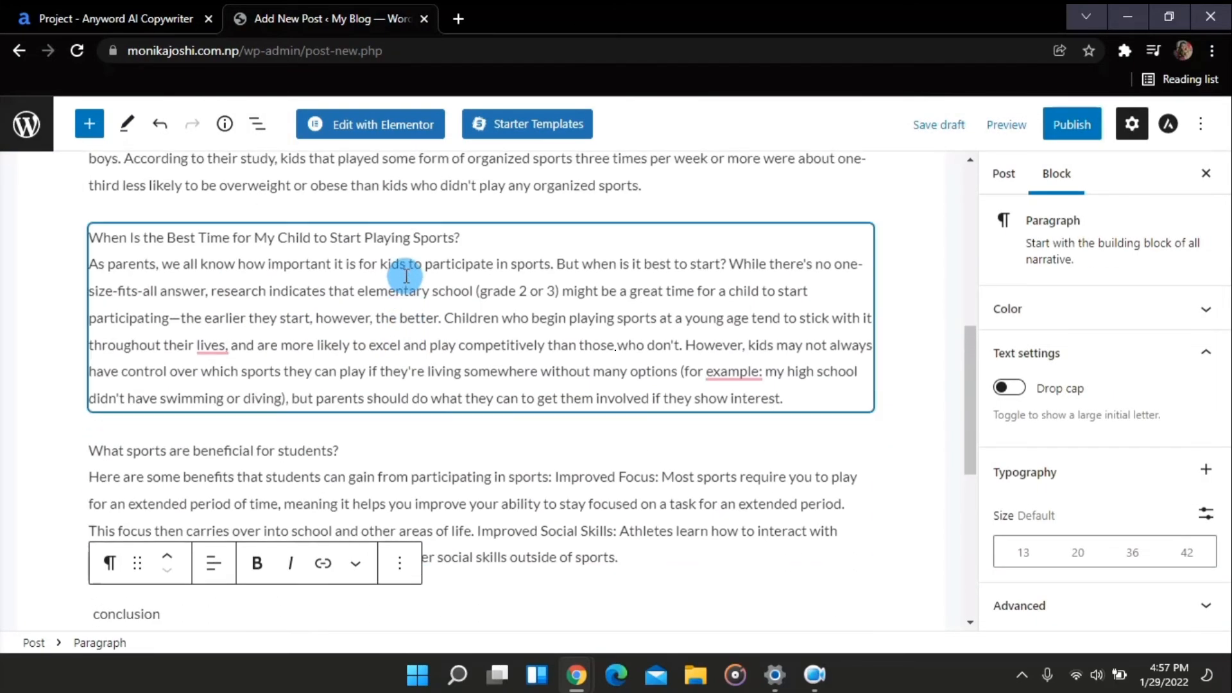
pyautogui.scroll(4, 406, 276)
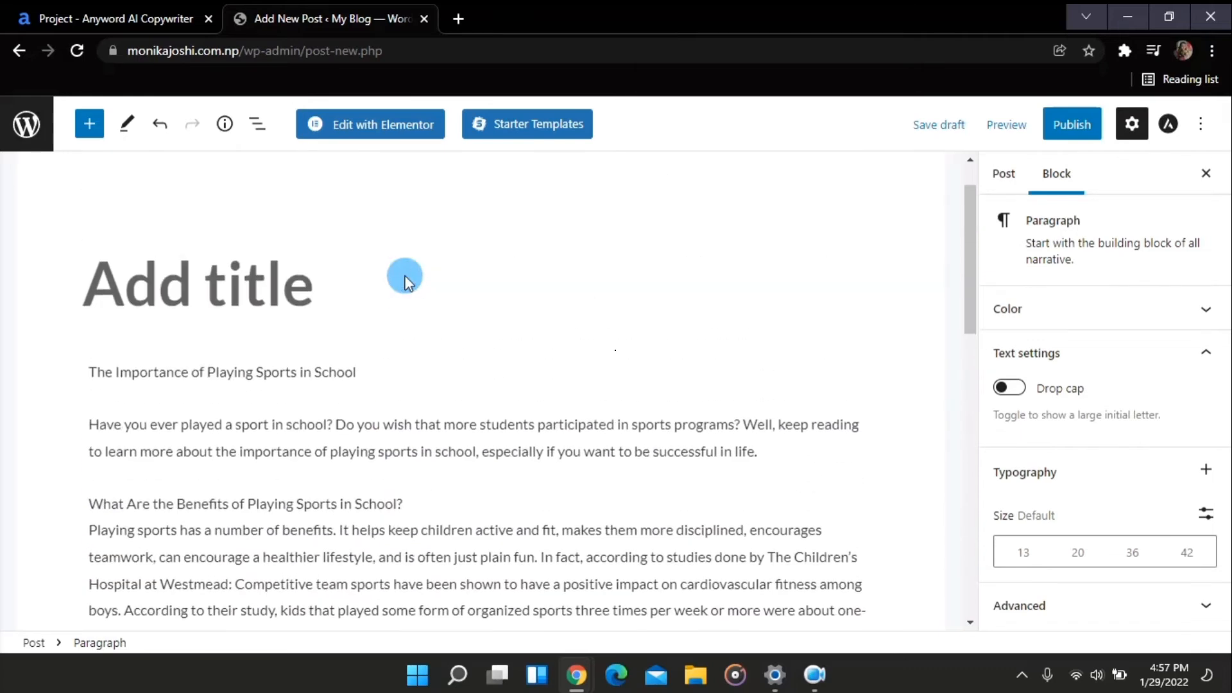
pyautogui.scroll(-1, 406, 276)
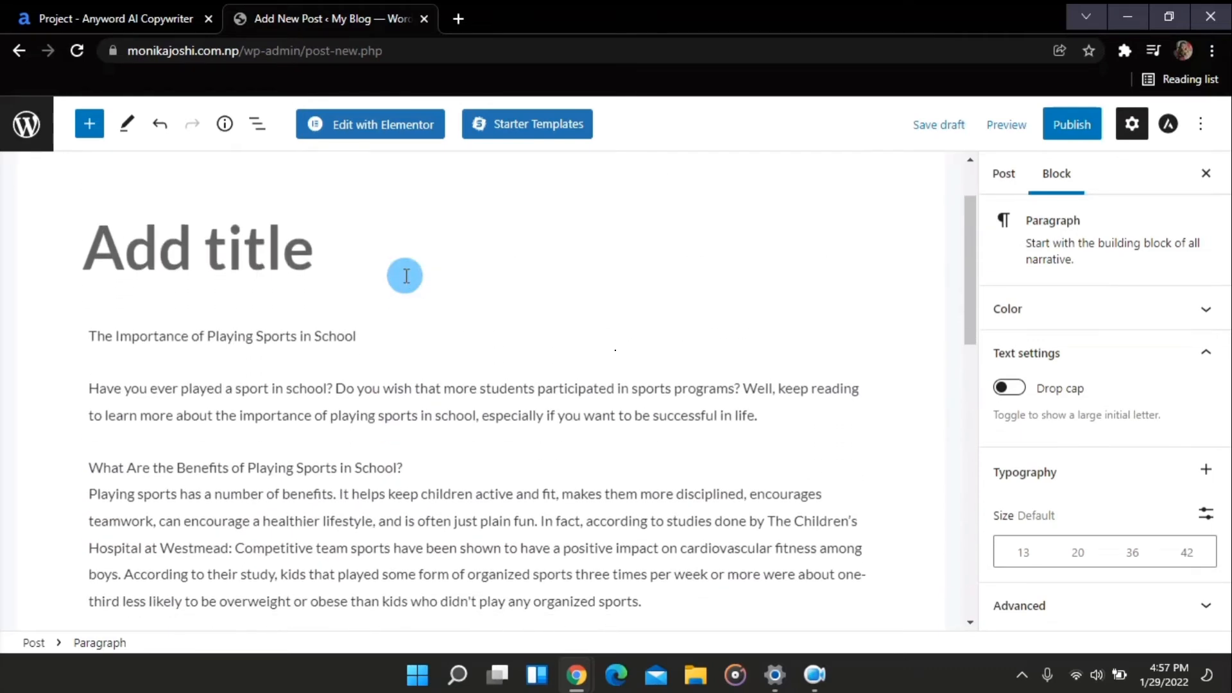
pyautogui.scroll(-1, 406, 276)
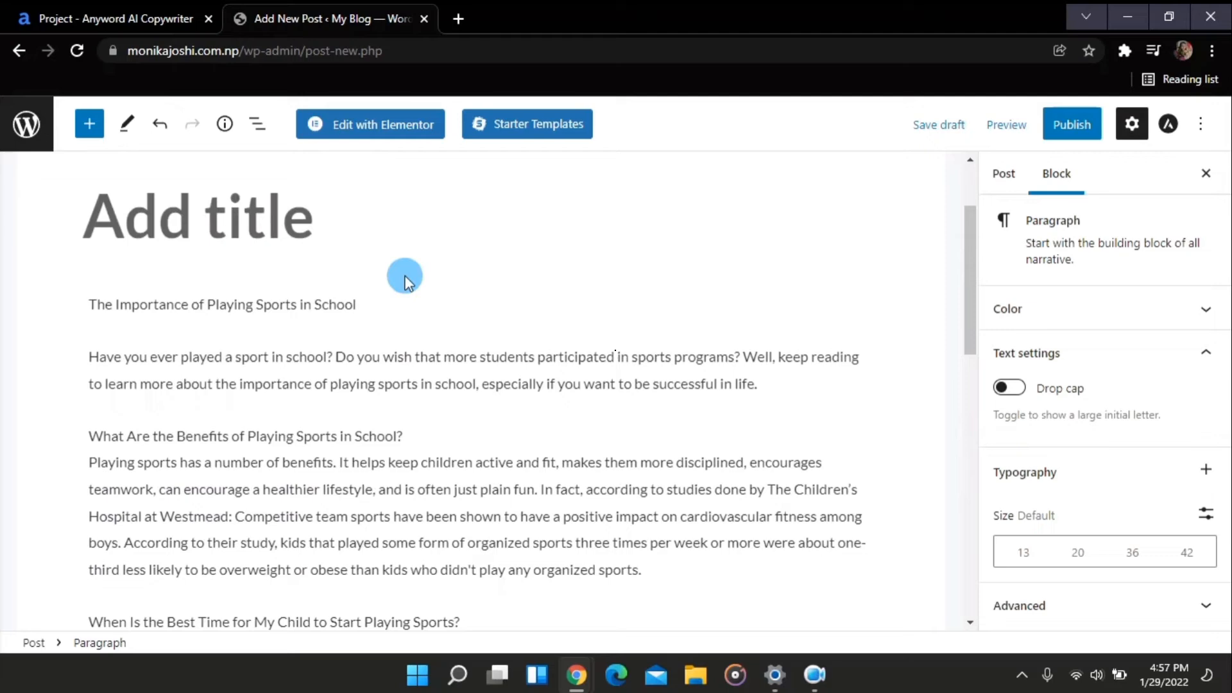
pyautogui.click(253, 305)
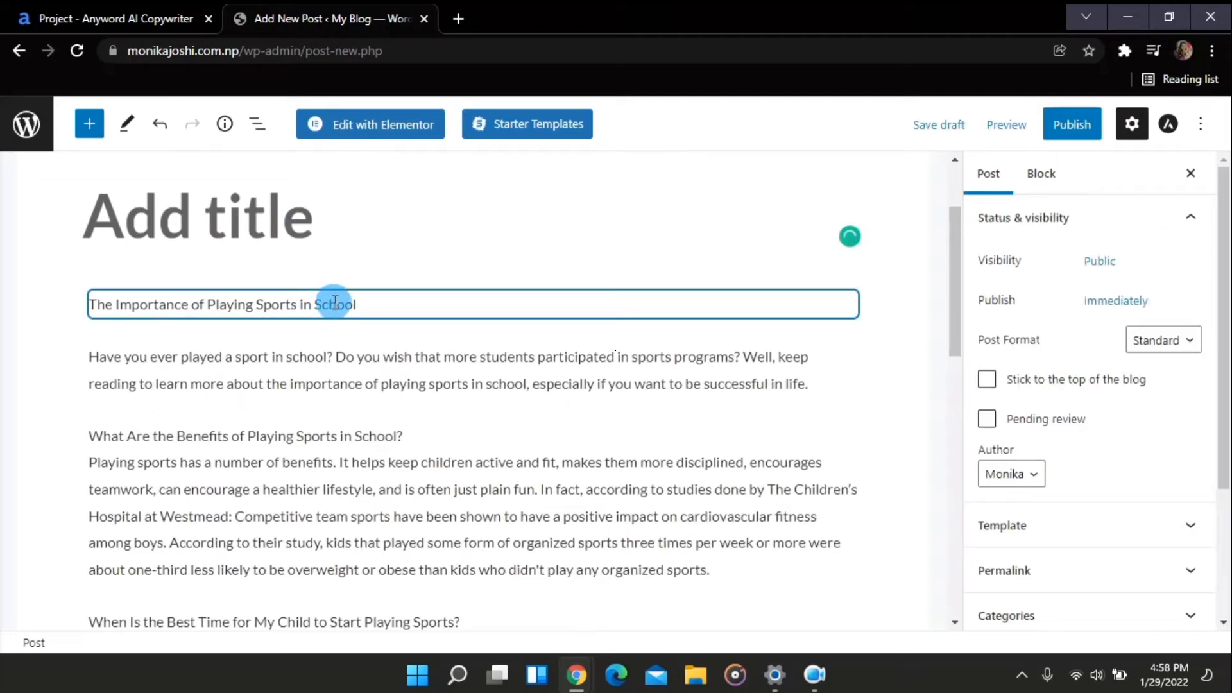
pyautogui.click(334, 307)
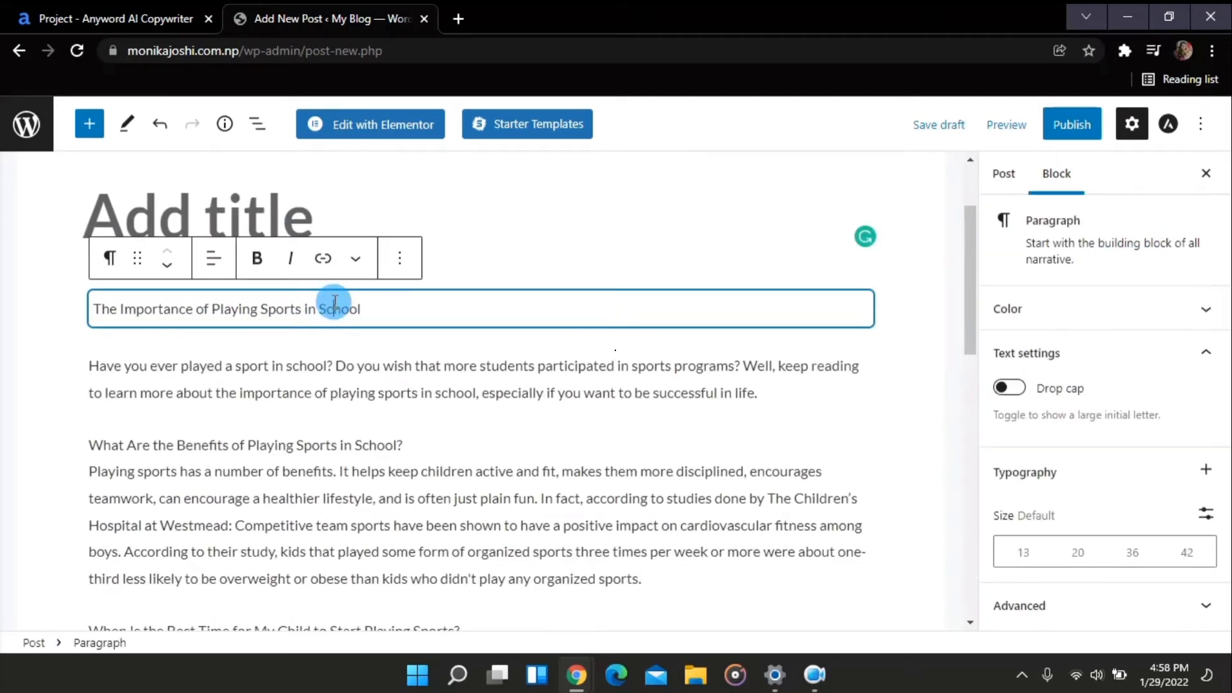
pyautogui.click(111, 259)
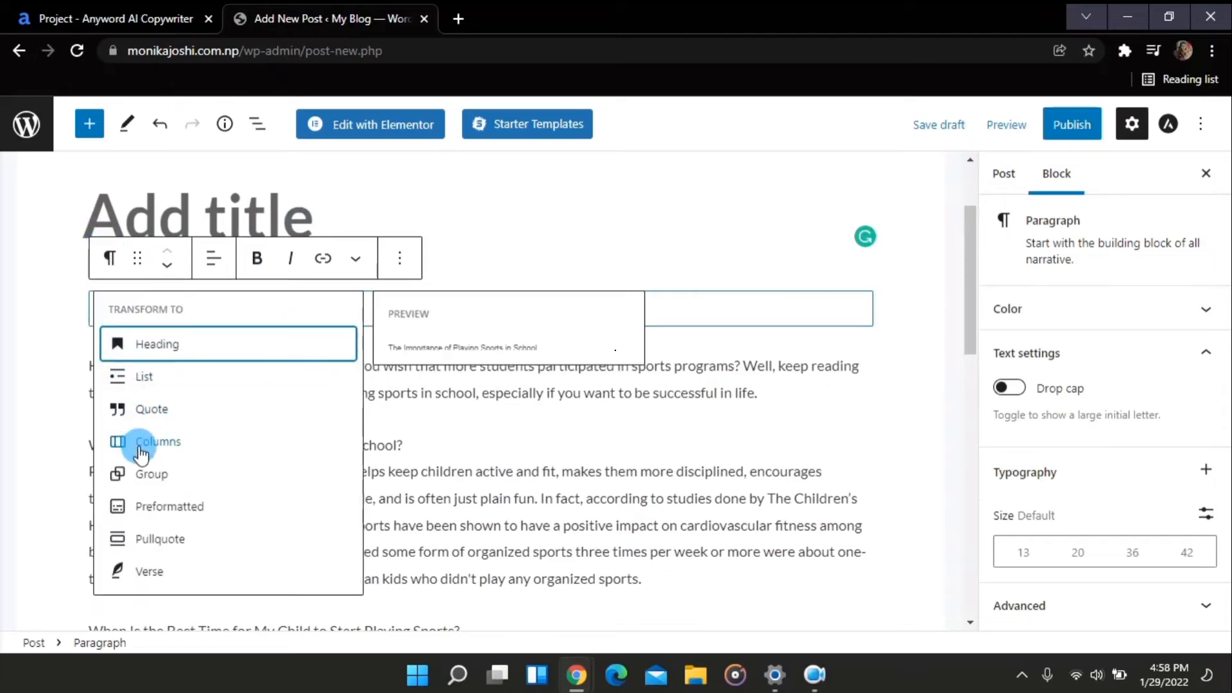
pyautogui.click(172, 352)
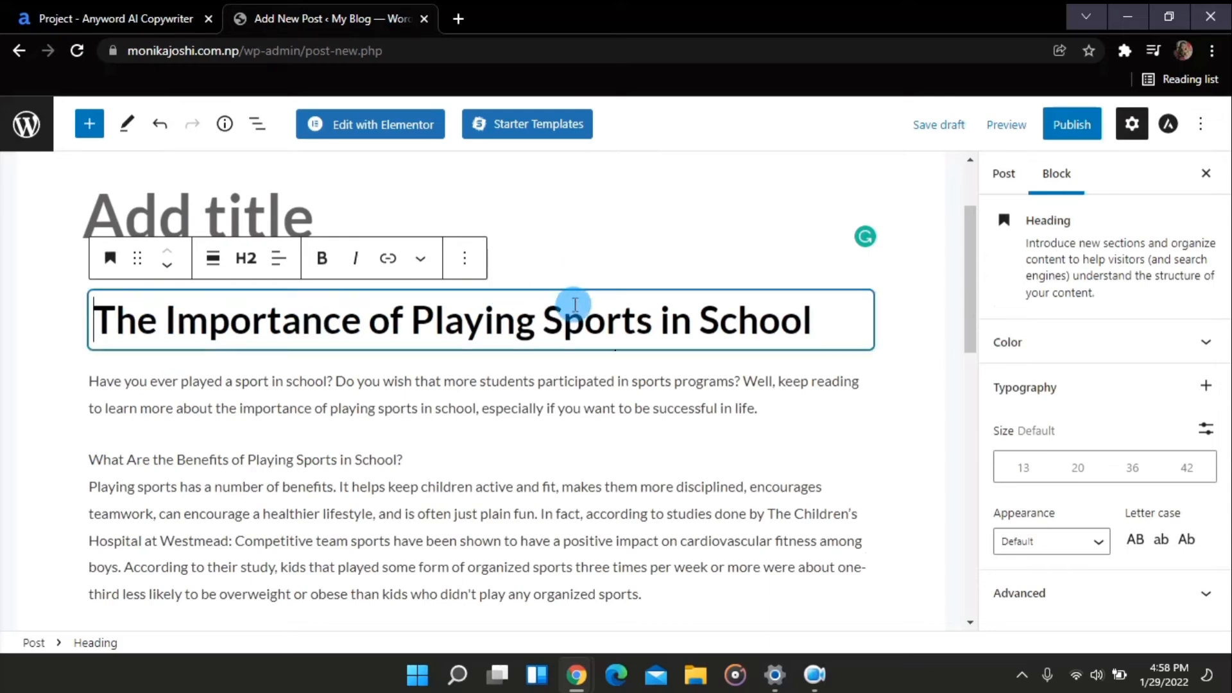
pyautogui.click(607, 279)
# Bold the "What Are the Benefits of Playing Sports in School?" subheading
pyautogui.scroll(-2, 608, 279)
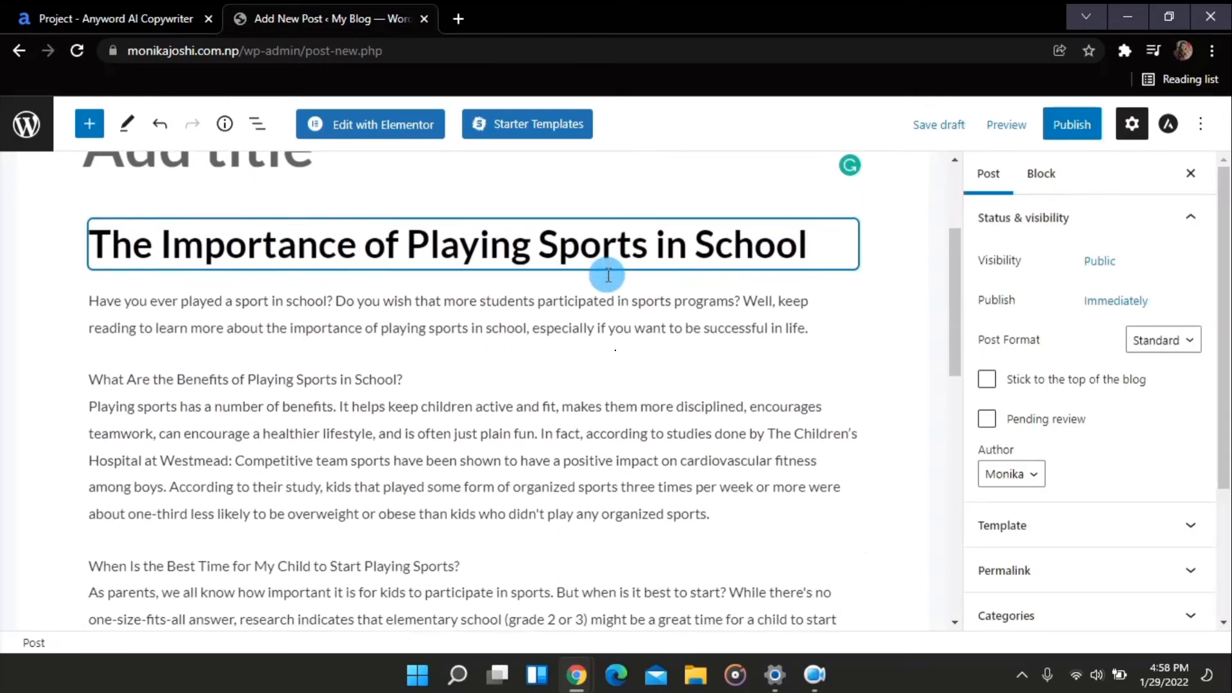
pyautogui.click(384, 363)
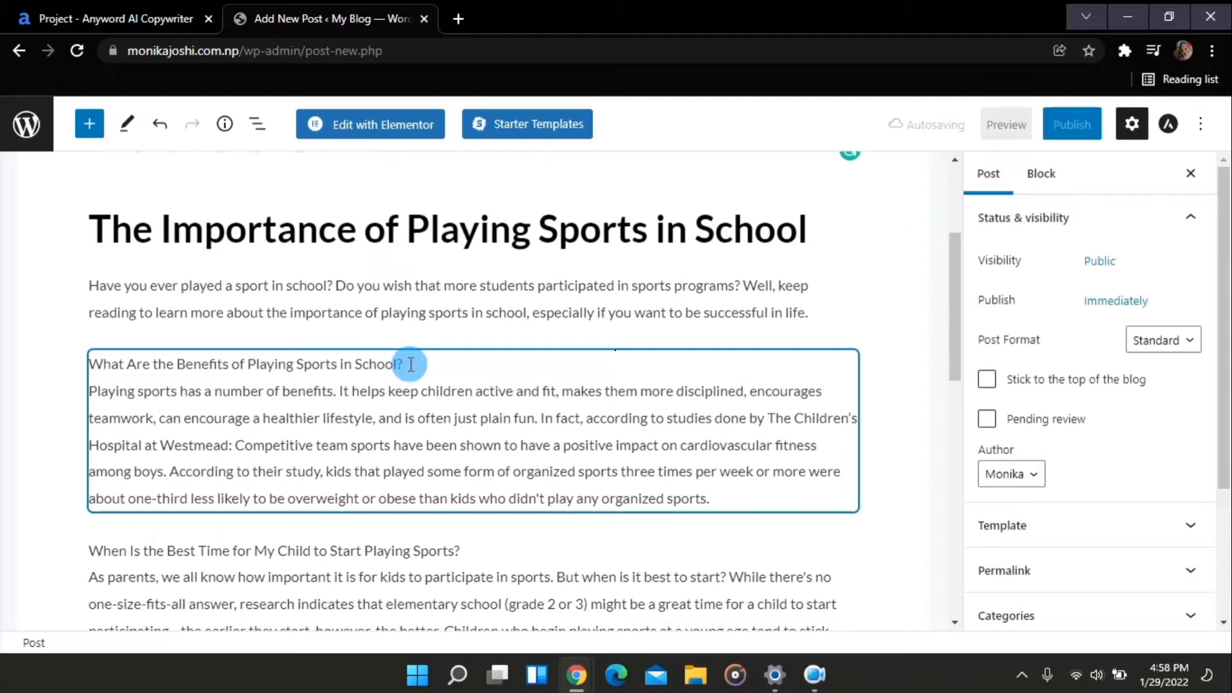
pyautogui.click(376, 364)
pyautogui.scroll(-1, 376, 361)
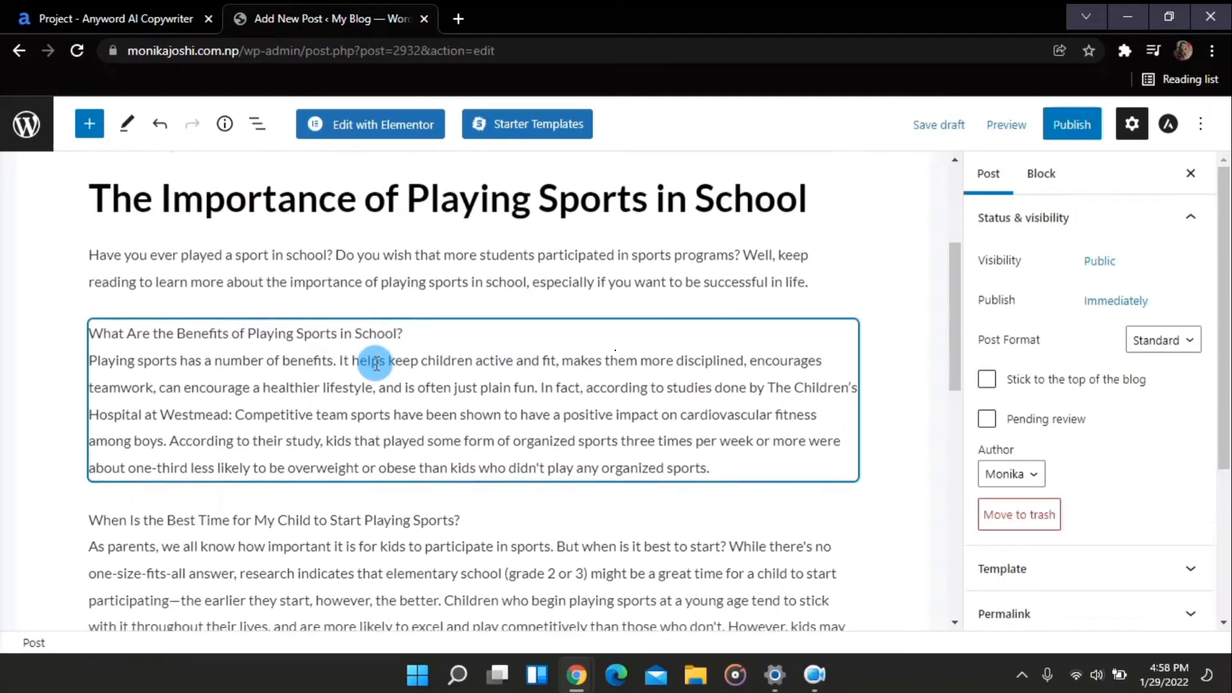
pyautogui.moveTo(390, 343); pyautogui.dragTo(77, 352)
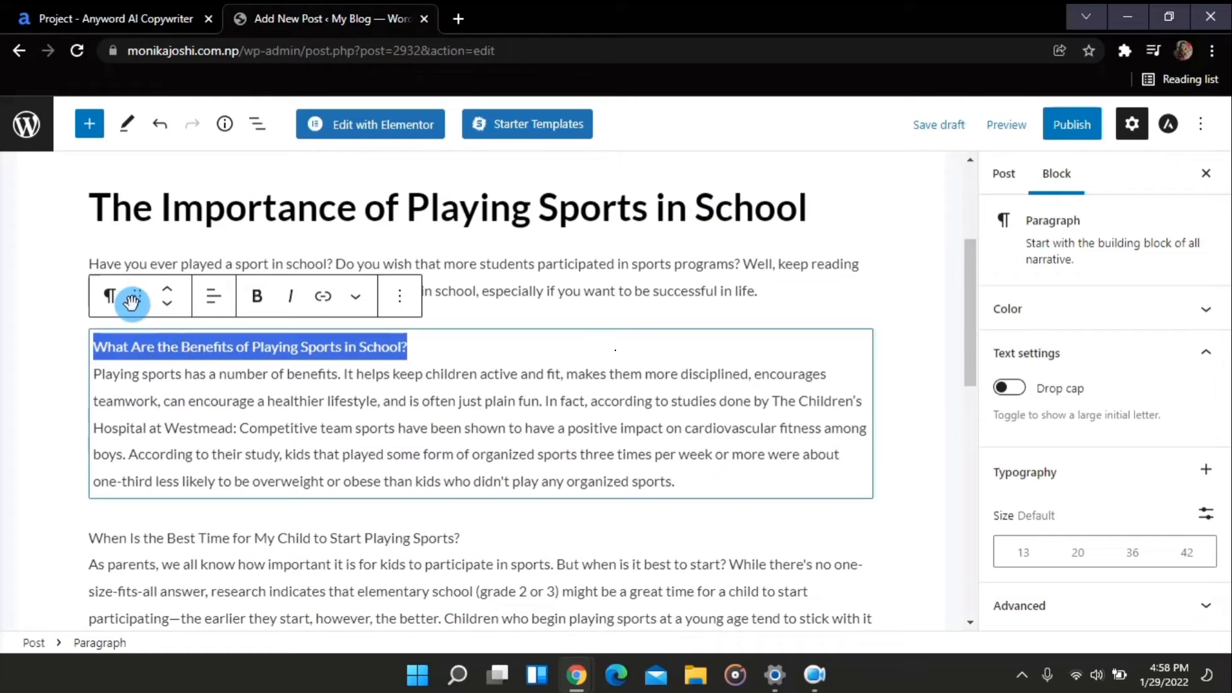
pyautogui.click(257, 298)
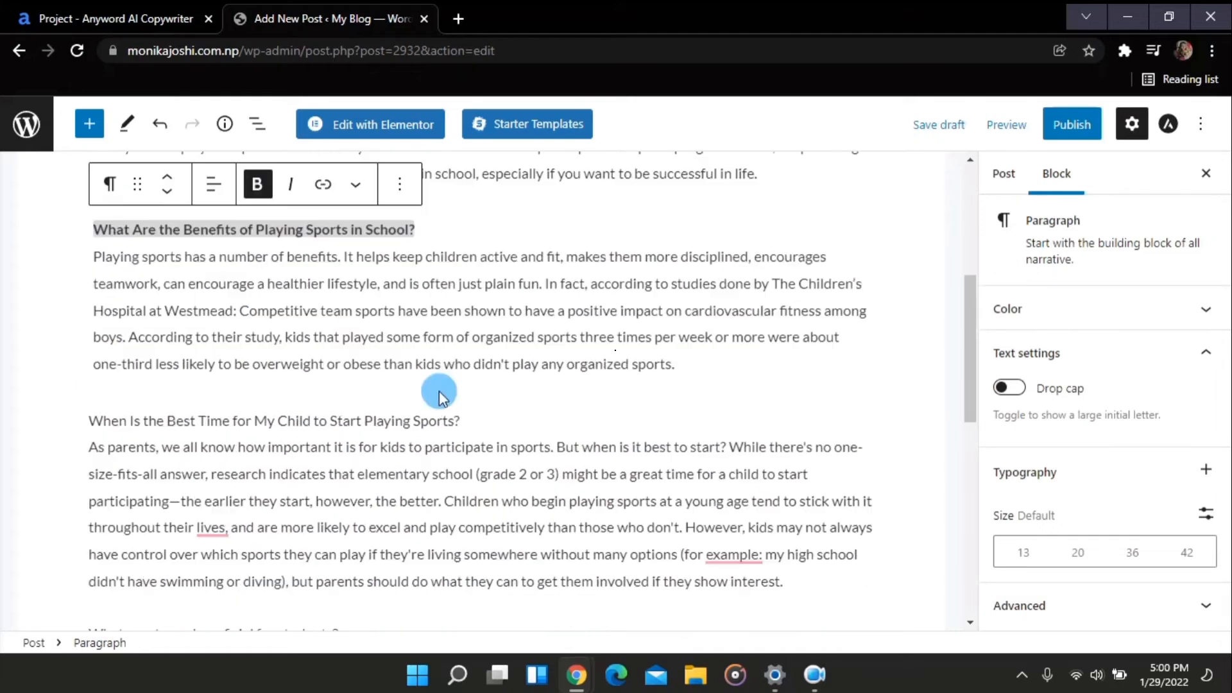
# Bold the "When Is the Best Time for My Child to Start Playing Sports?" subheading
pyautogui.click(465, 425)
pyautogui.moveTo(465, 425); pyautogui.dragTo(22, 412)
pyautogui.click(256, 366)
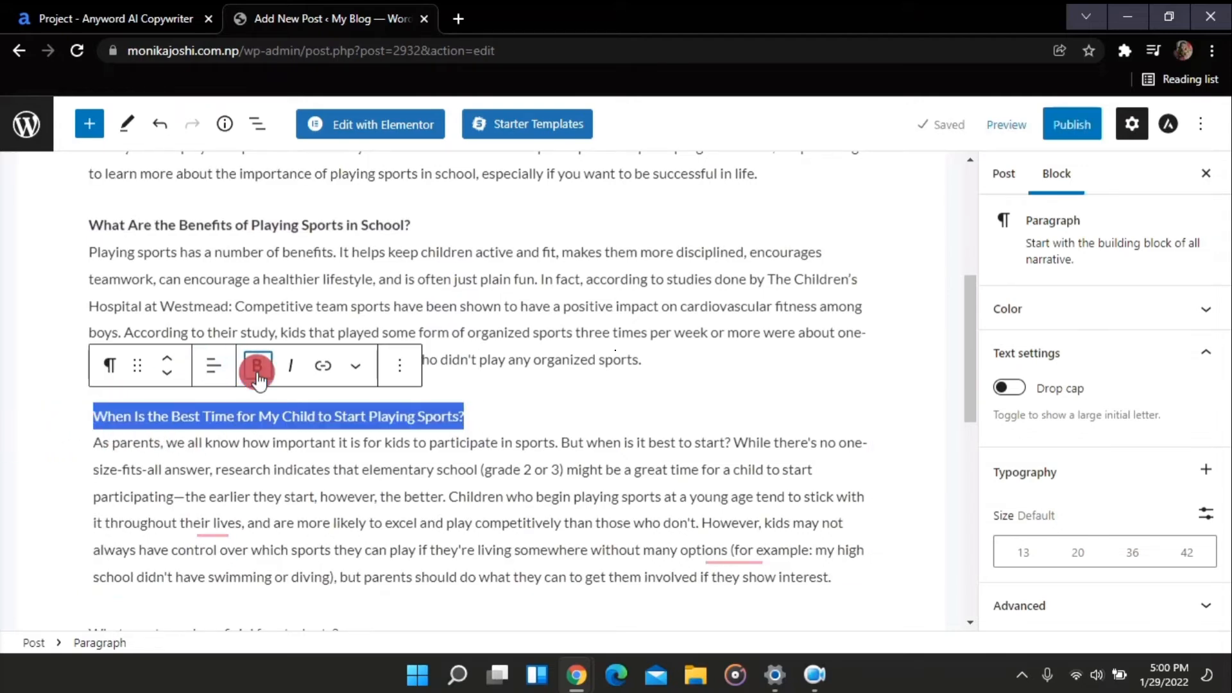
pyautogui.click(464, 420)
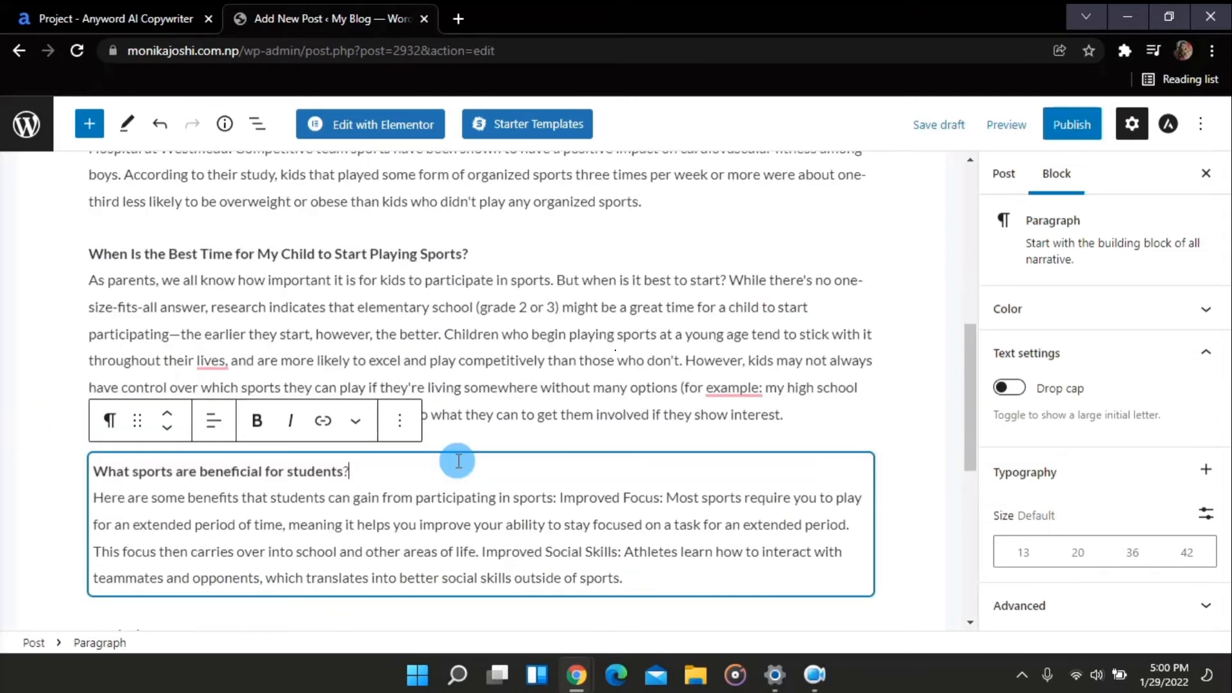
pyautogui.scroll(3, 453, 286)
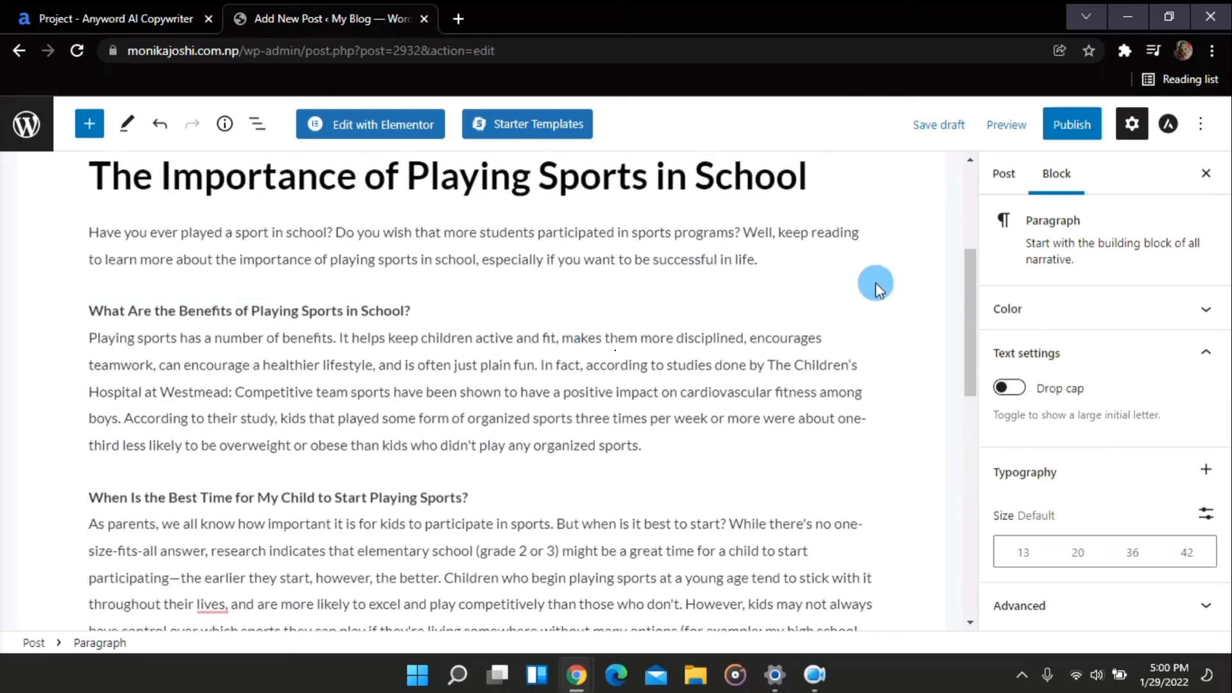
pyautogui.scroll(-5, 875, 282)
pyautogui.scroll(5, 875, 282)
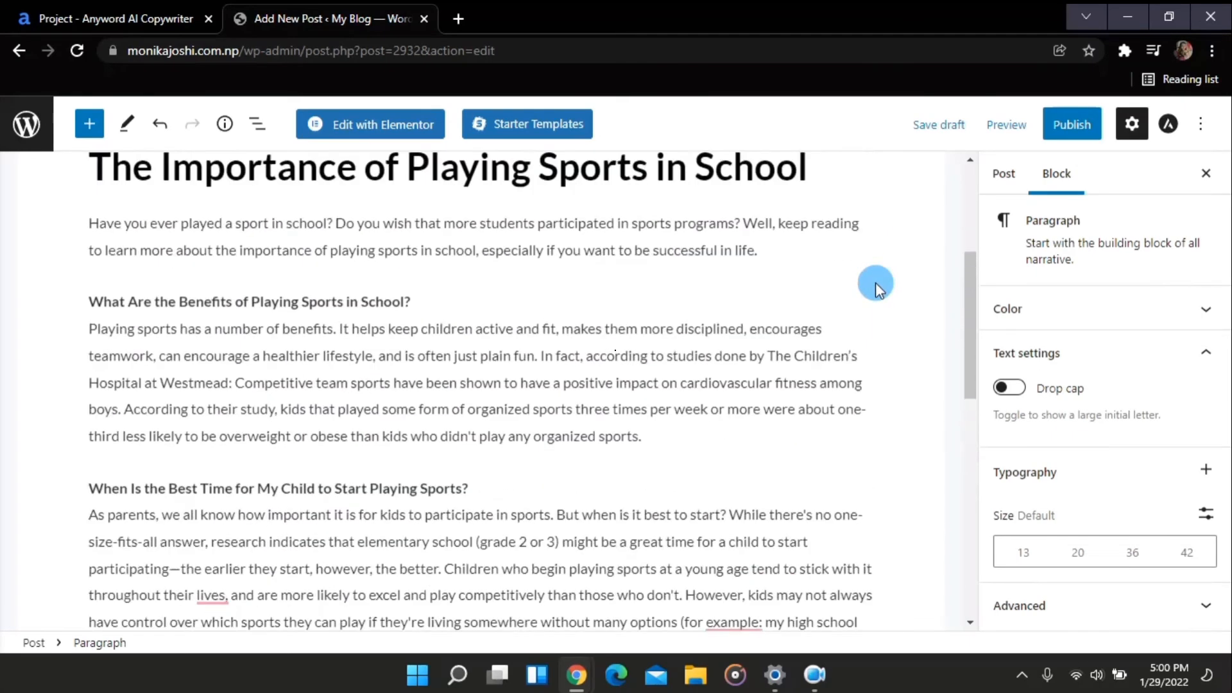
pyautogui.scroll(2, 875, 282)
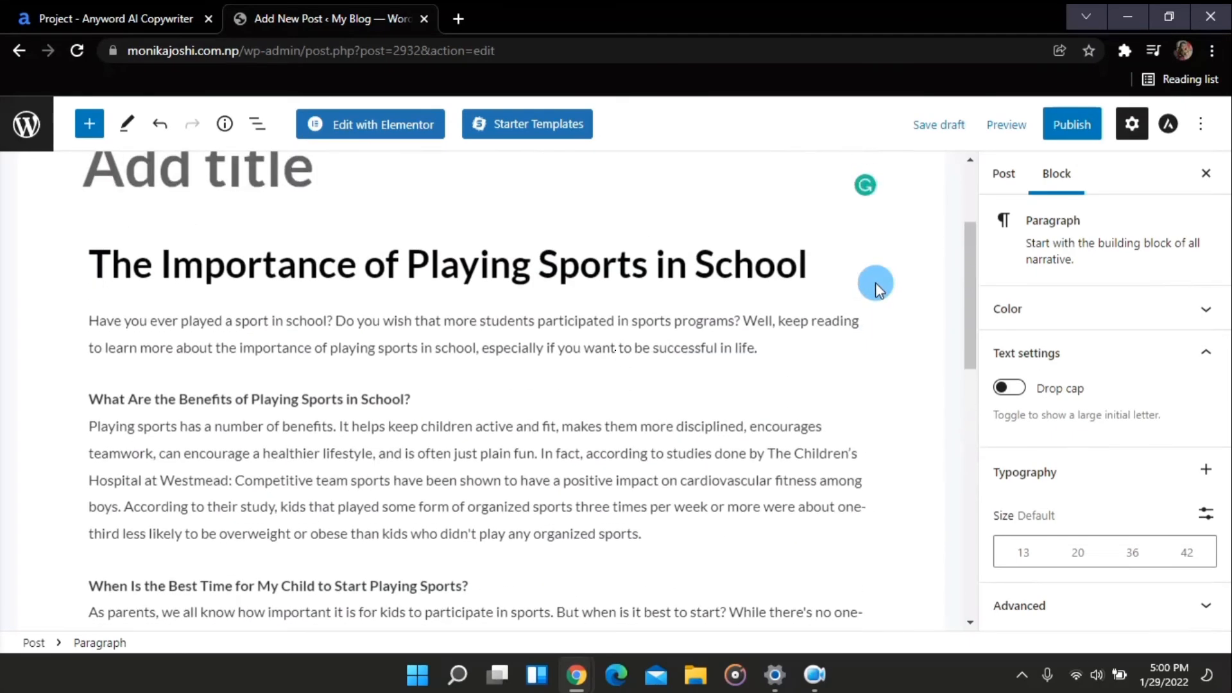
# Upload download.jpg from the Downloads folder and set it as the post's featured image
pyautogui.click(998, 174)
pyautogui.scroll(-4, 1066, 331)
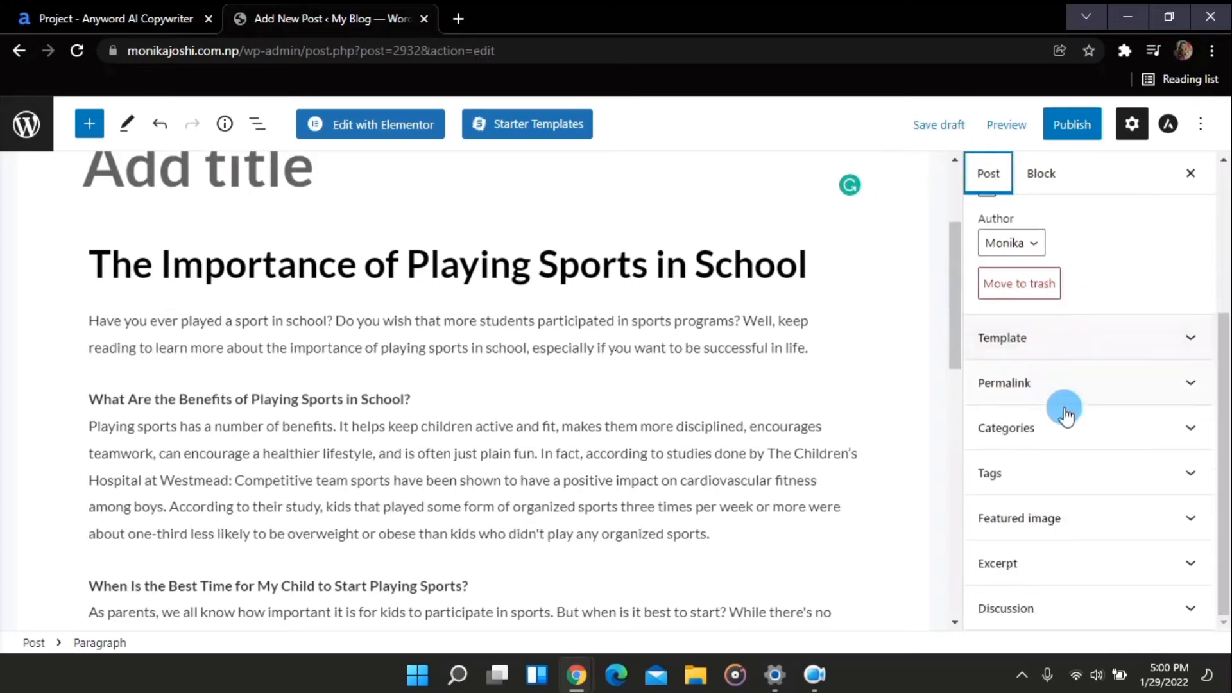
pyautogui.click(1056, 523)
pyautogui.click(1077, 565)
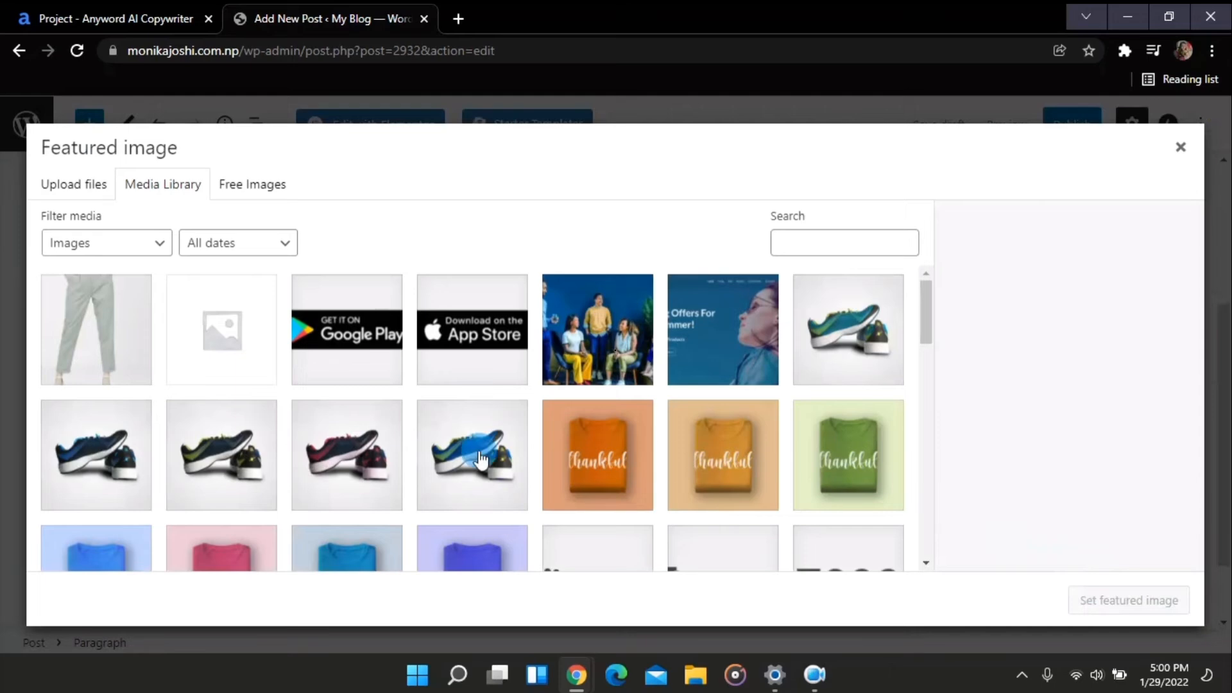
pyautogui.scroll(-2, 214, 424)
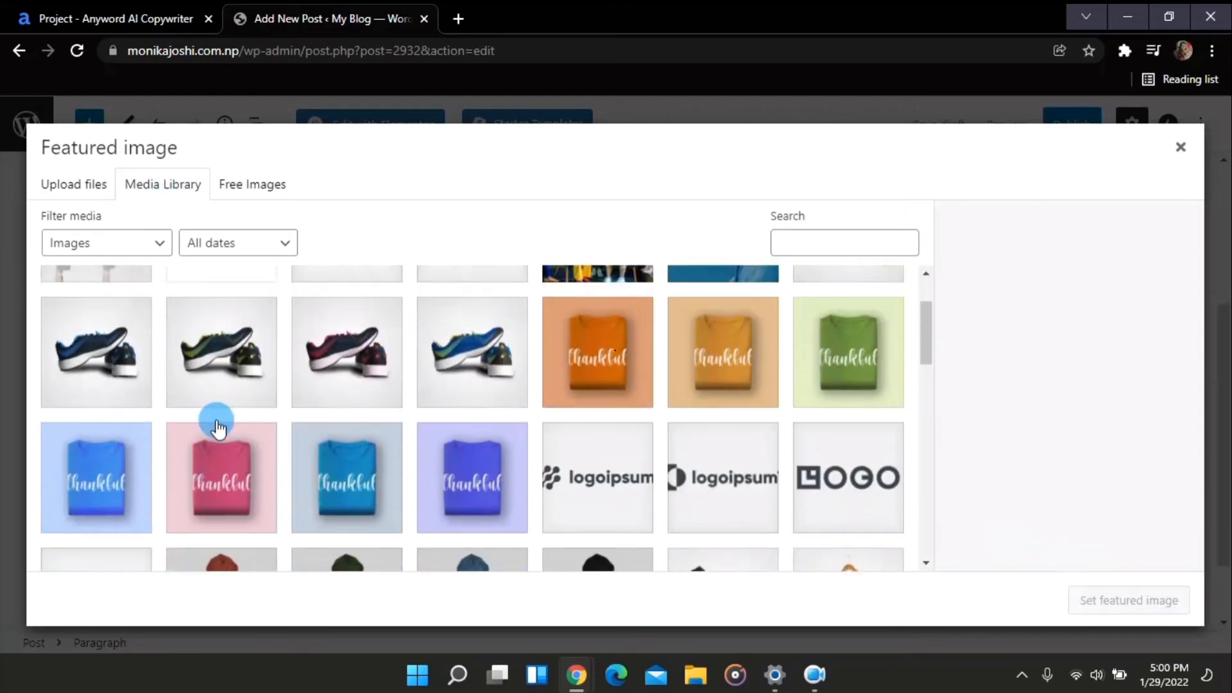
pyautogui.scroll(2, 217, 428)
pyautogui.click(80, 186)
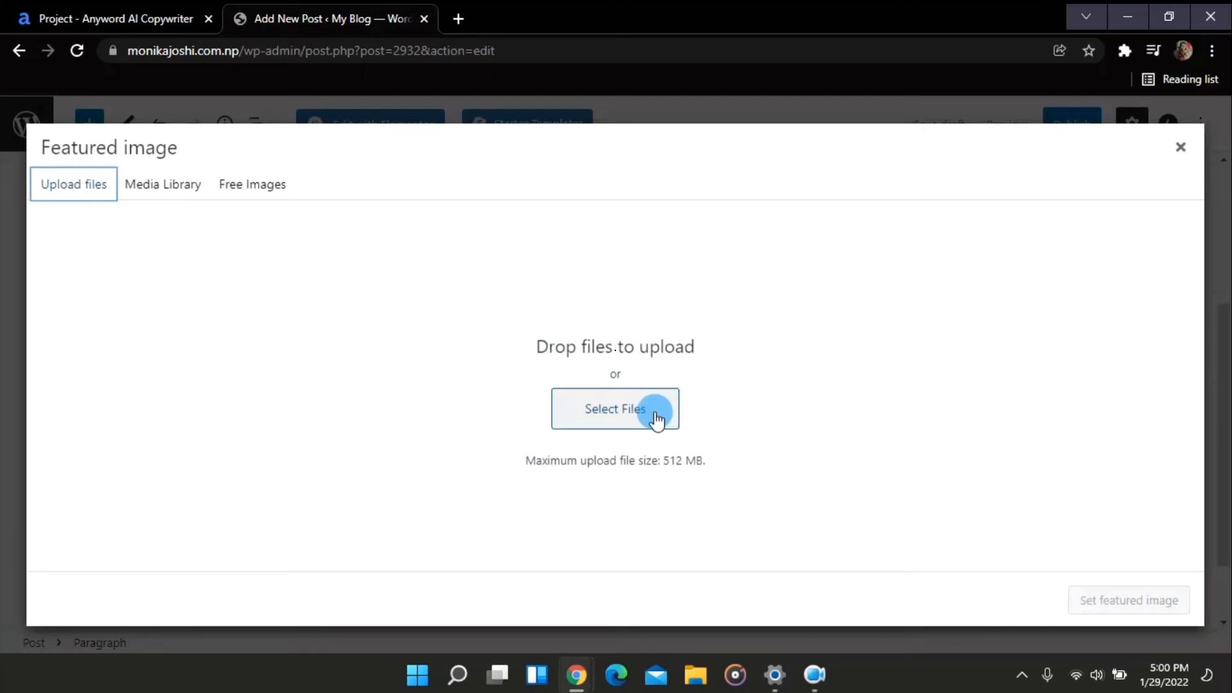
pyautogui.click(656, 416)
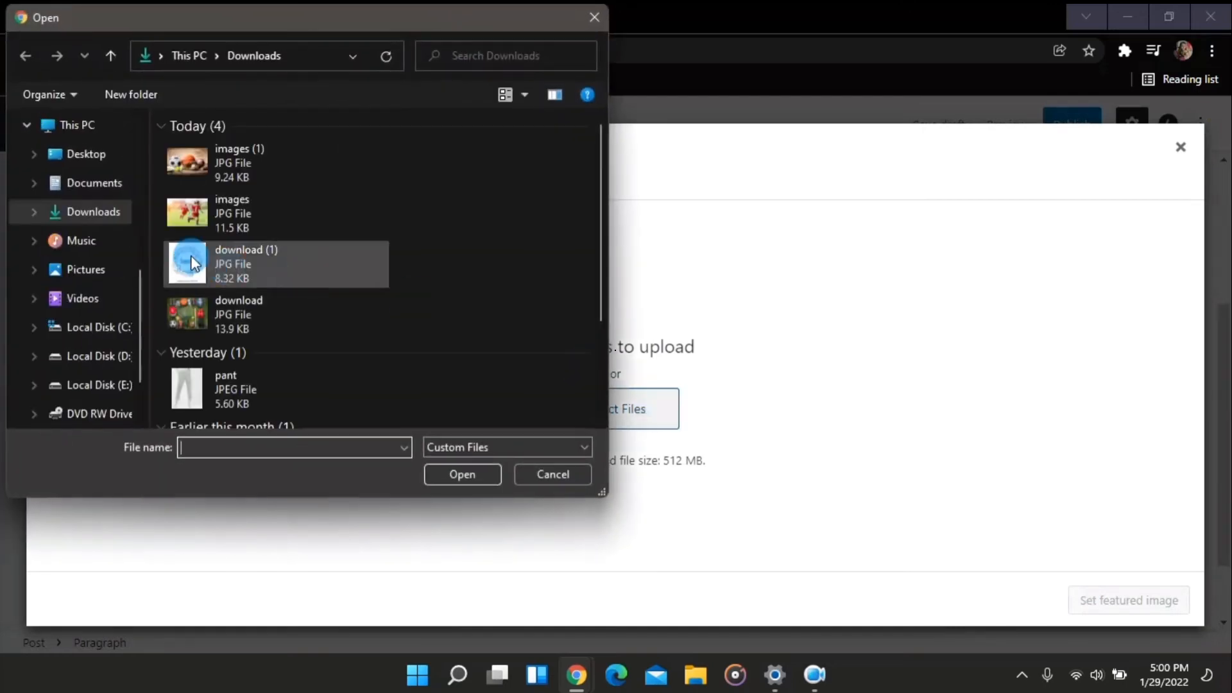
pyautogui.moveTo(159, 151); pyautogui.dragTo(225, 326)
pyautogui.click(462, 475)
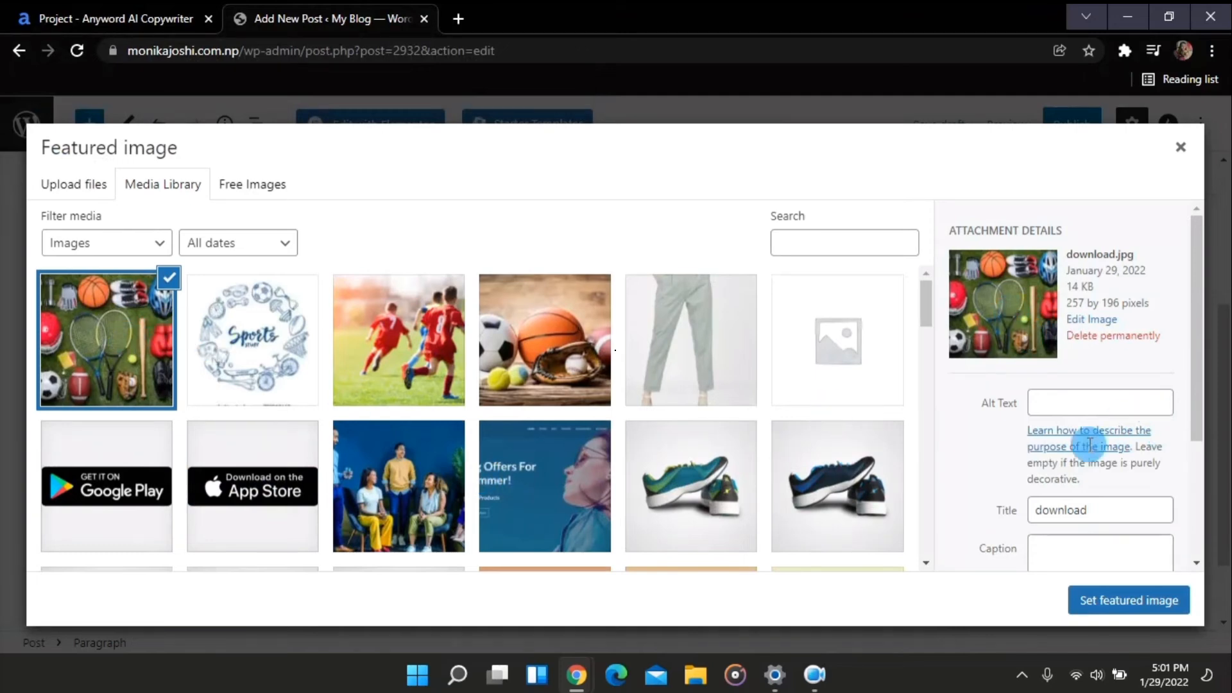
pyautogui.click(1132, 603)
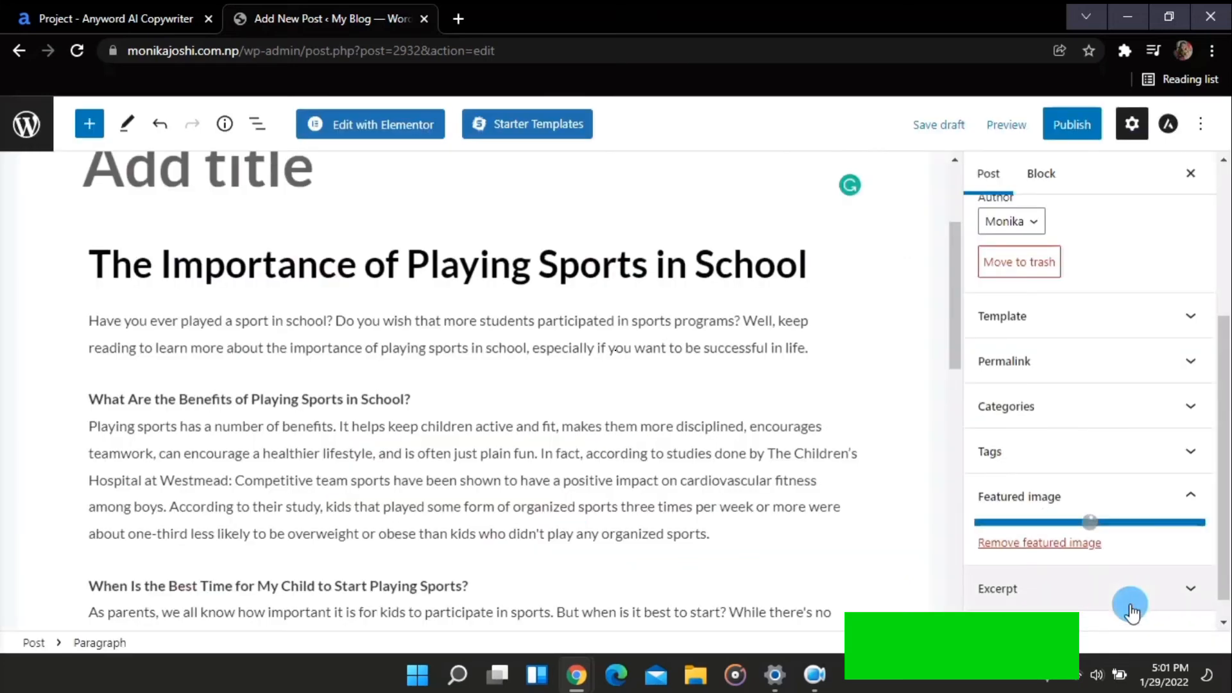
# Insert an image block above the first subheading using the Sports doodle image from the media library
pyautogui.click(681, 385)
pyautogui.scroll(-2, 684, 387)
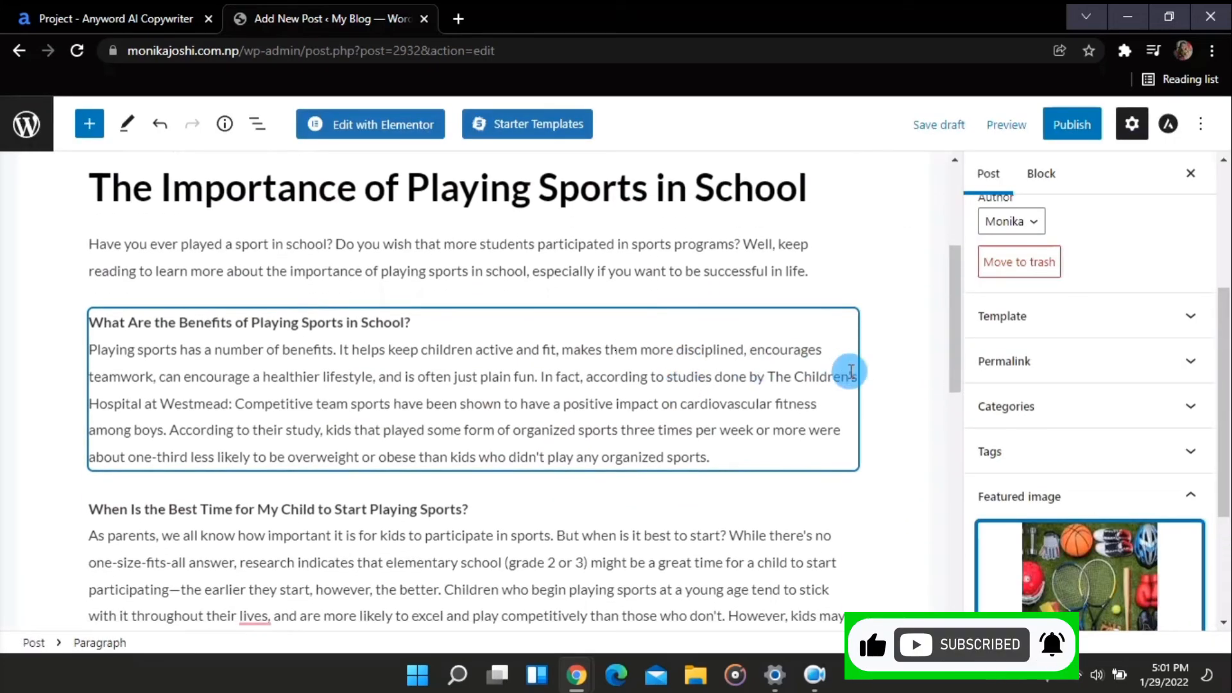
pyautogui.scroll(-3, 588, 580)
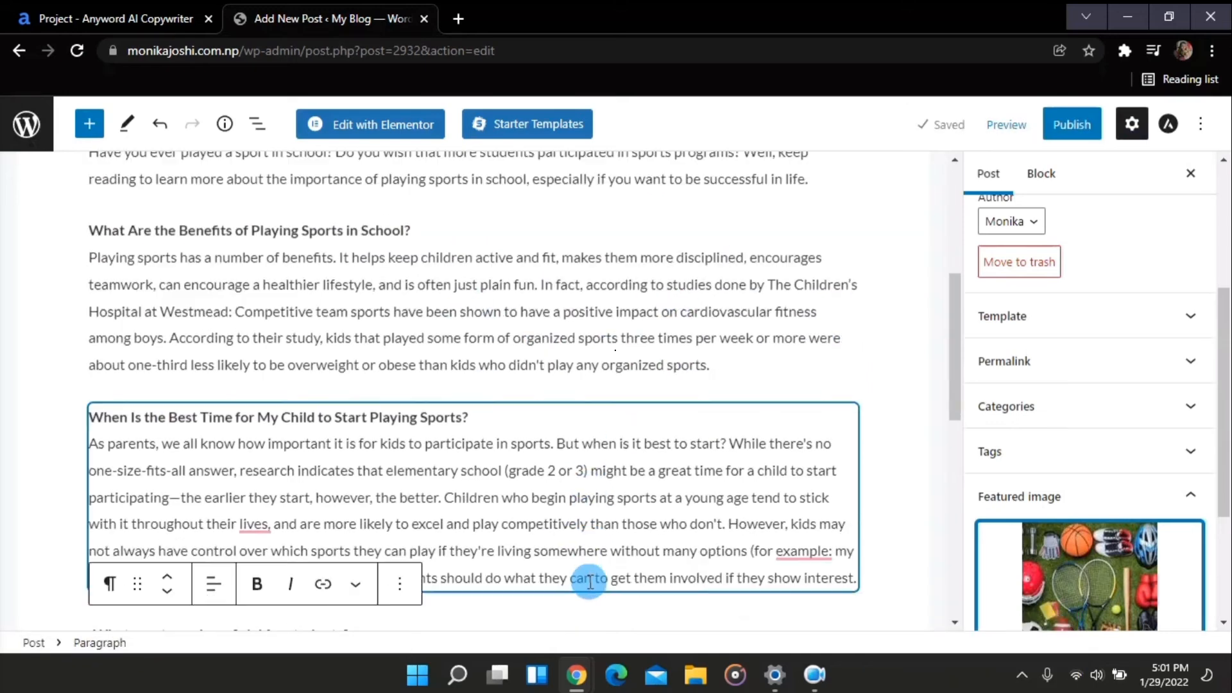
pyautogui.scroll(4, 588, 582)
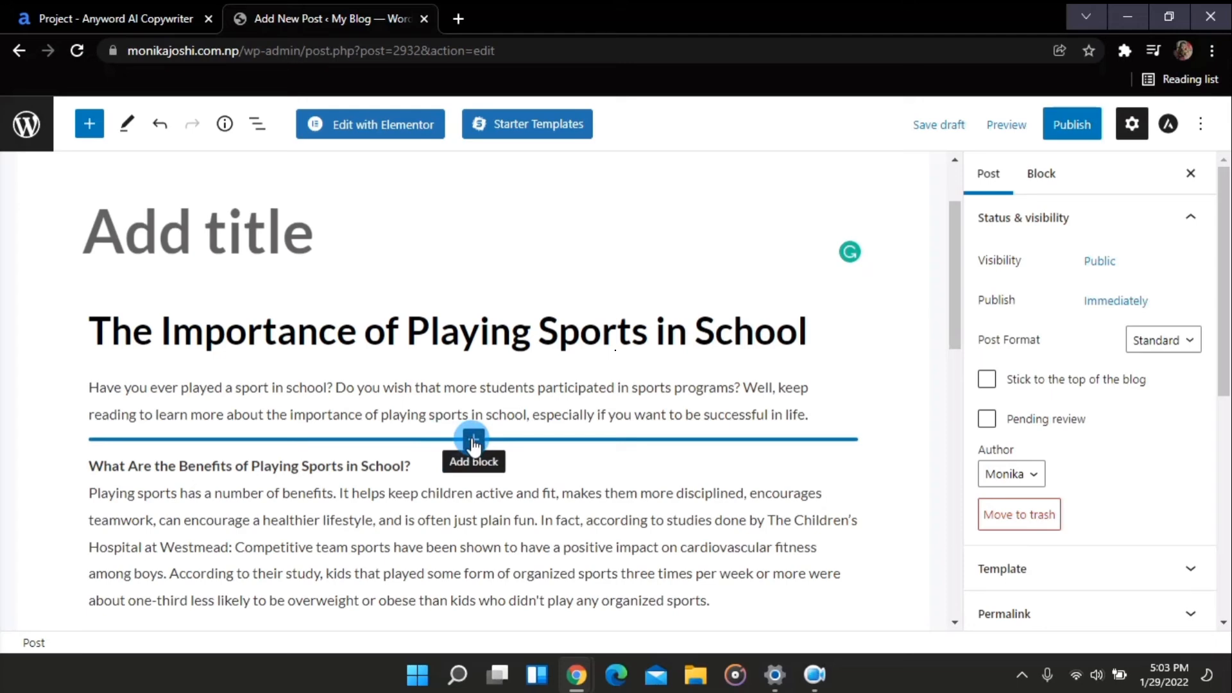
pyautogui.click(472, 440)
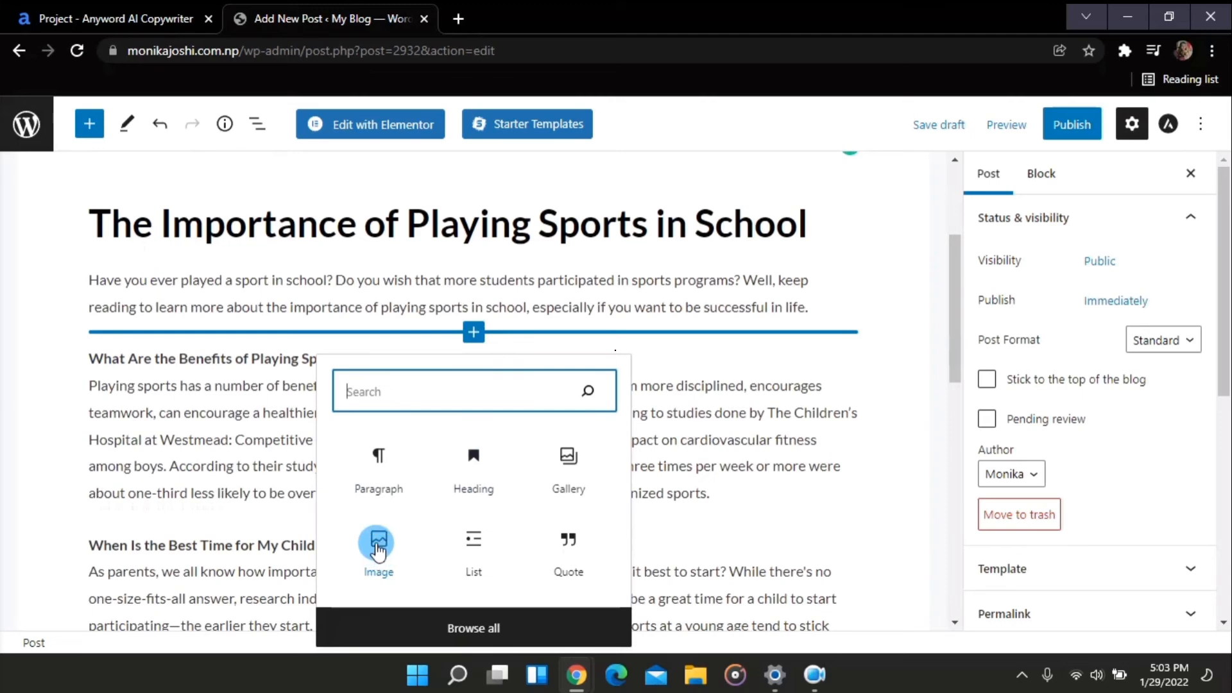
pyautogui.click(378, 545)
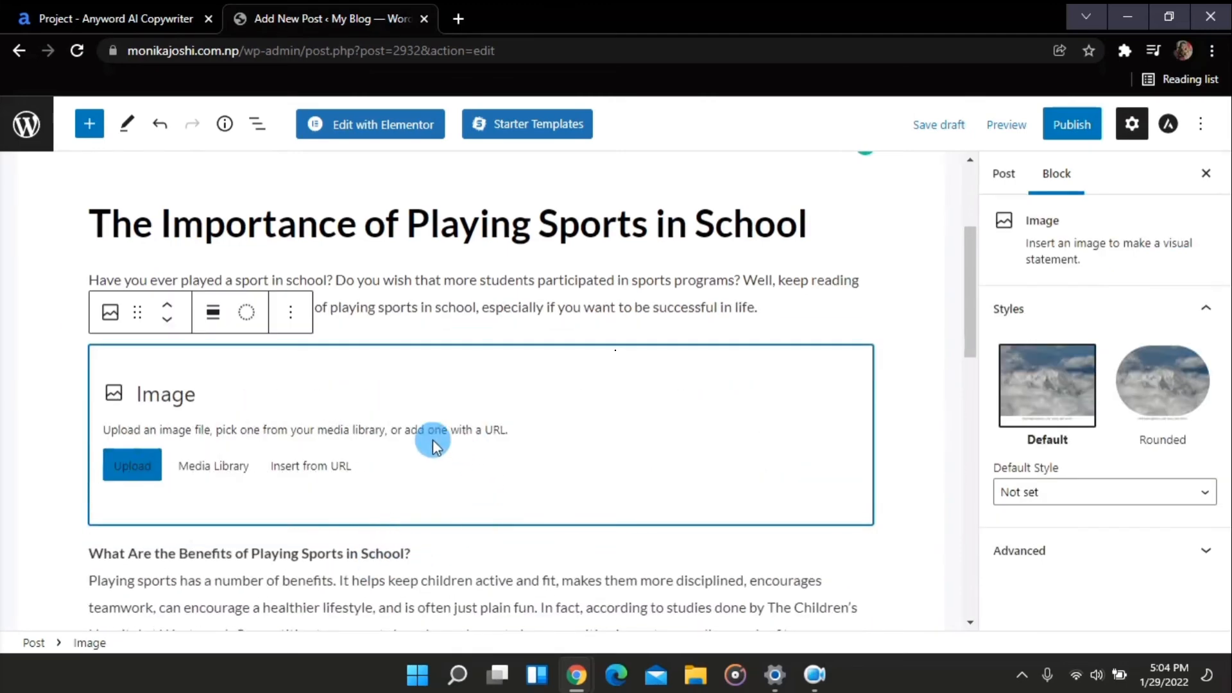
pyautogui.scroll(-1, 412, 452)
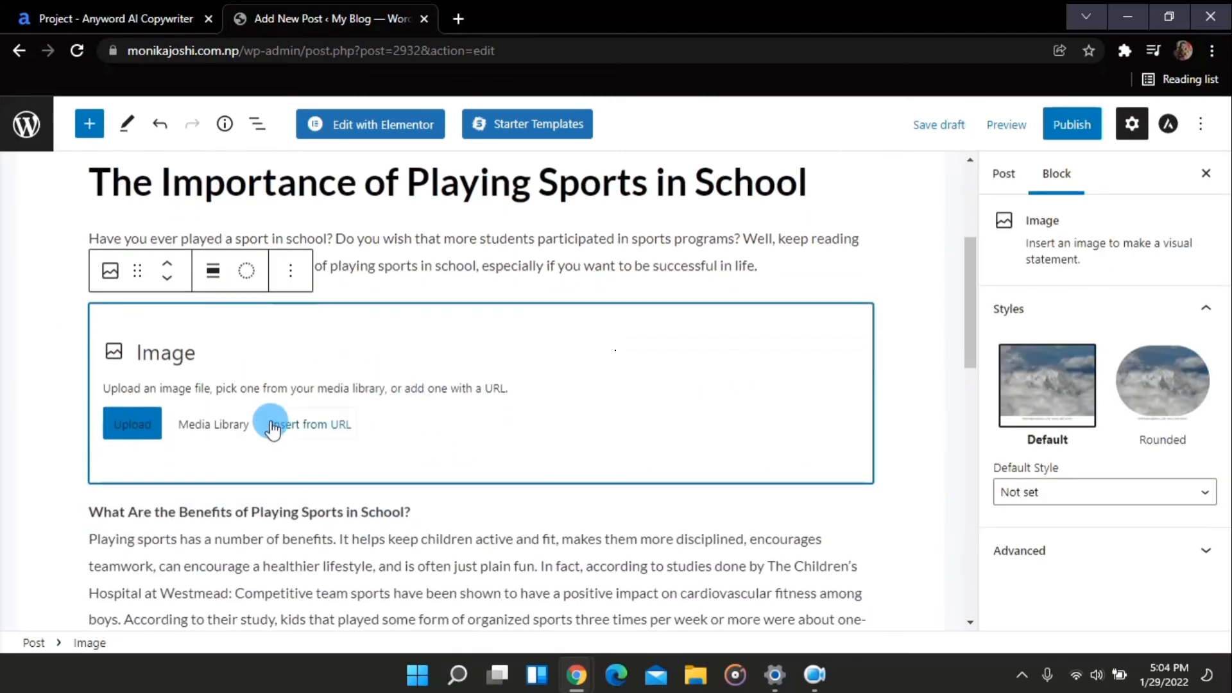
pyautogui.click(224, 426)
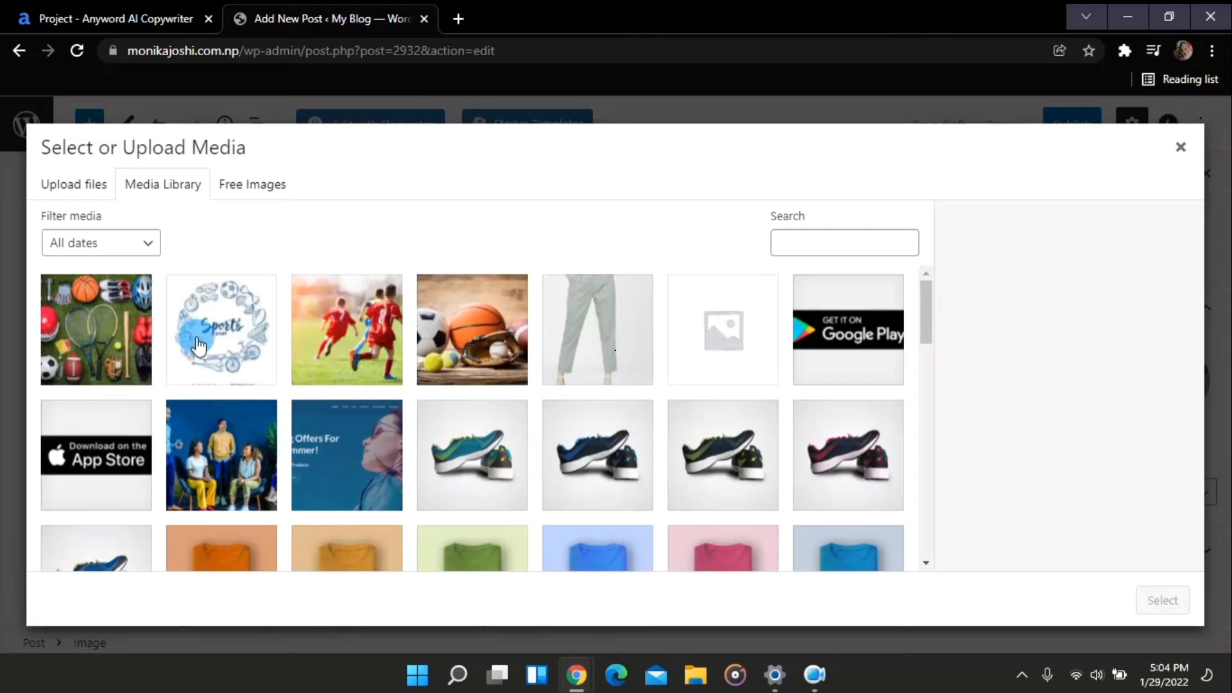
pyautogui.click(198, 346)
pyautogui.click(1177, 607)
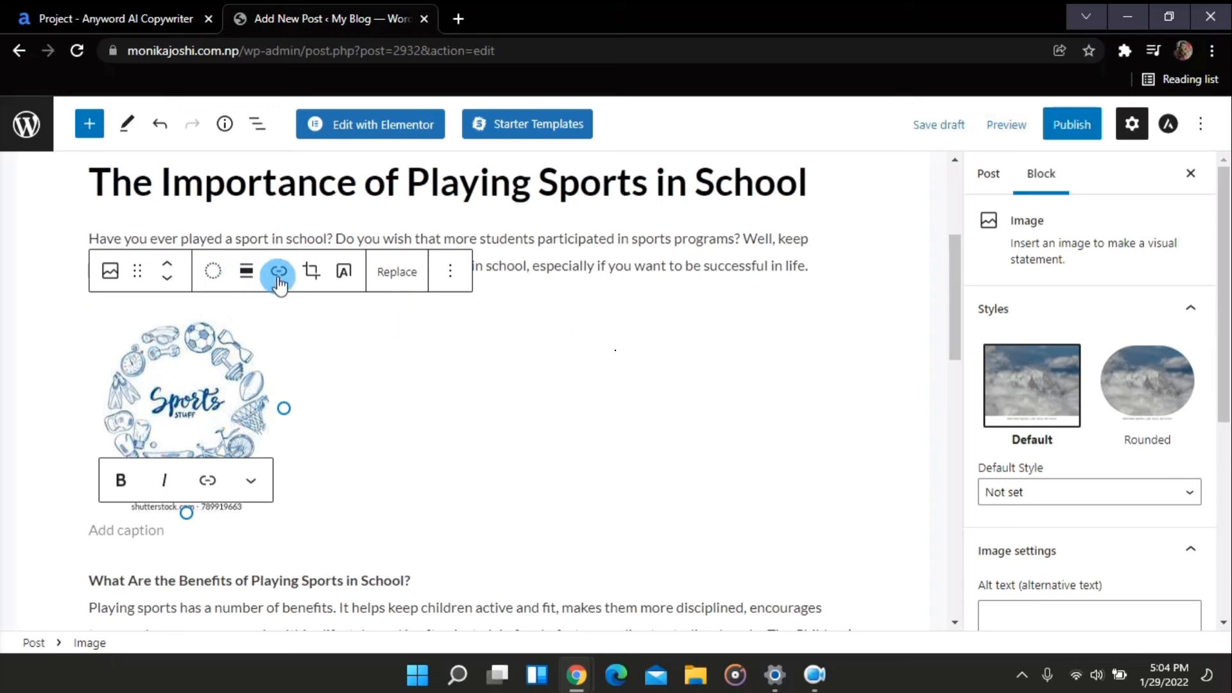
# Align the sports doodle image to the left so the first section's text wraps beside it
pyautogui.click(247, 274)
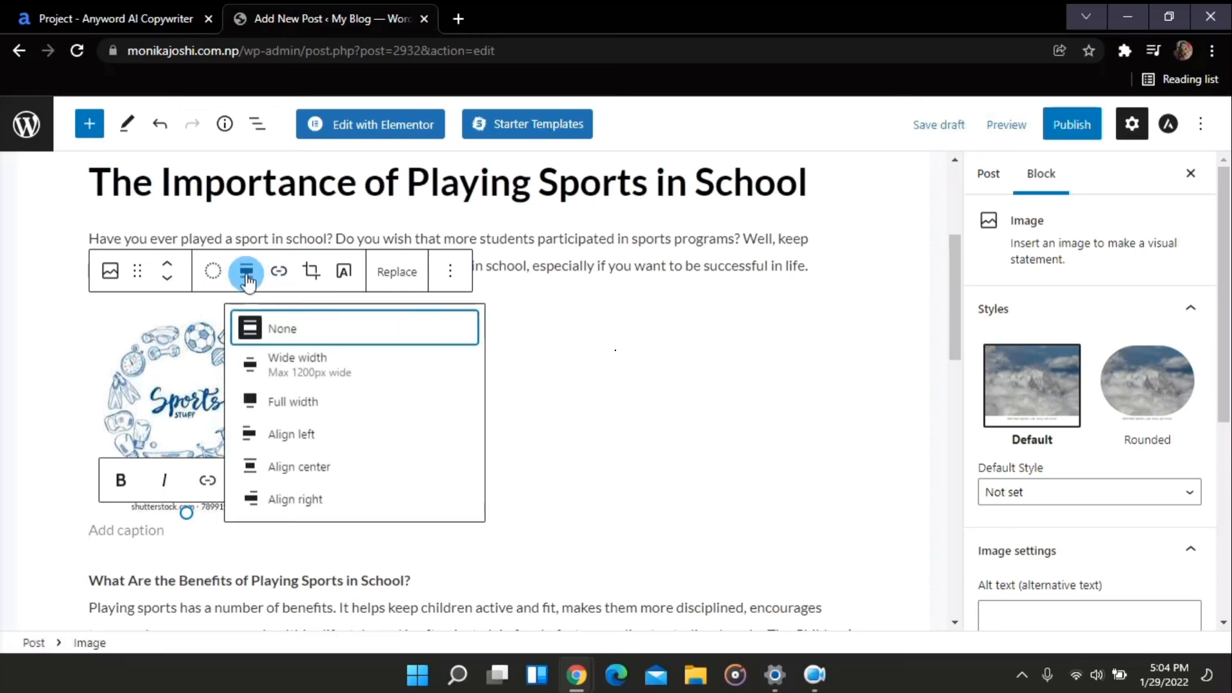
pyautogui.click(307, 468)
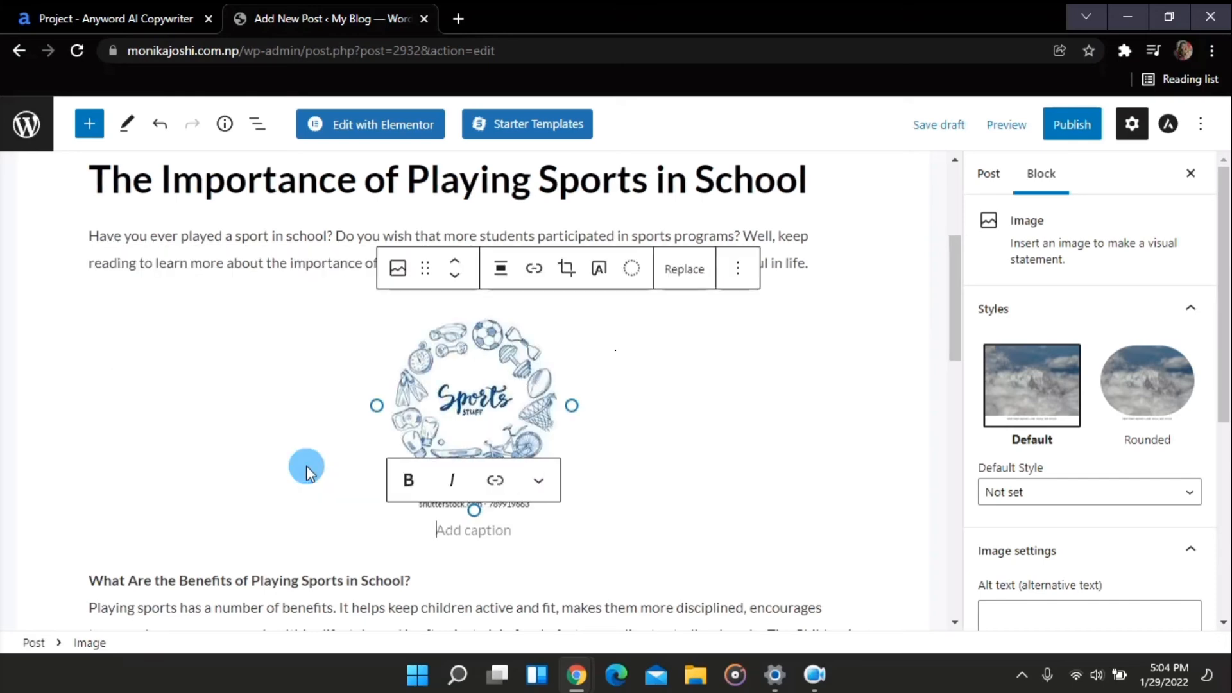
pyautogui.scroll(-2, 308, 411)
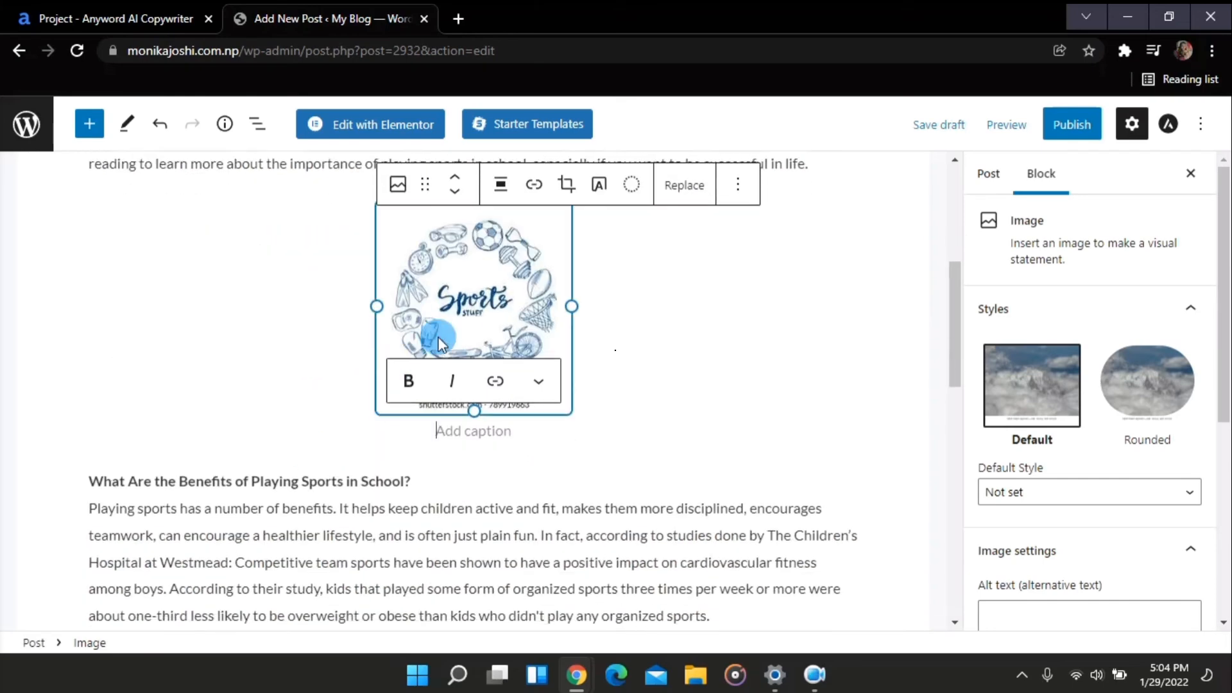
pyautogui.click(504, 186)
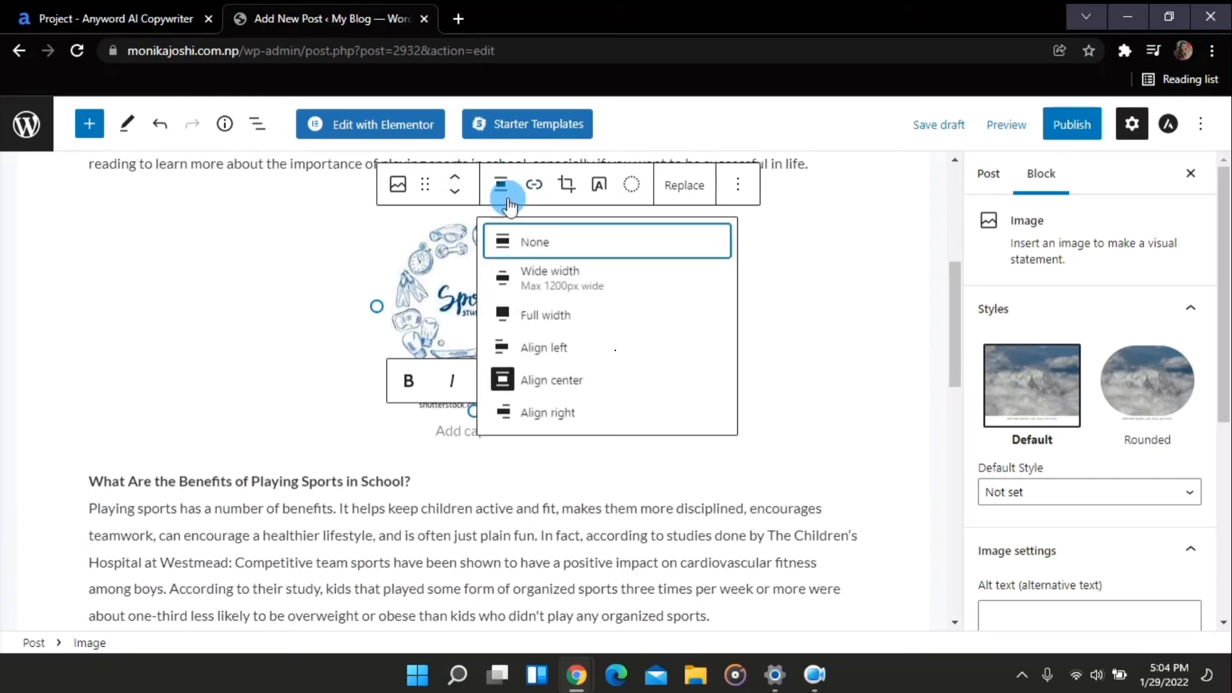
pyautogui.click(539, 361)
pyautogui.scroll(1, 468, 286)
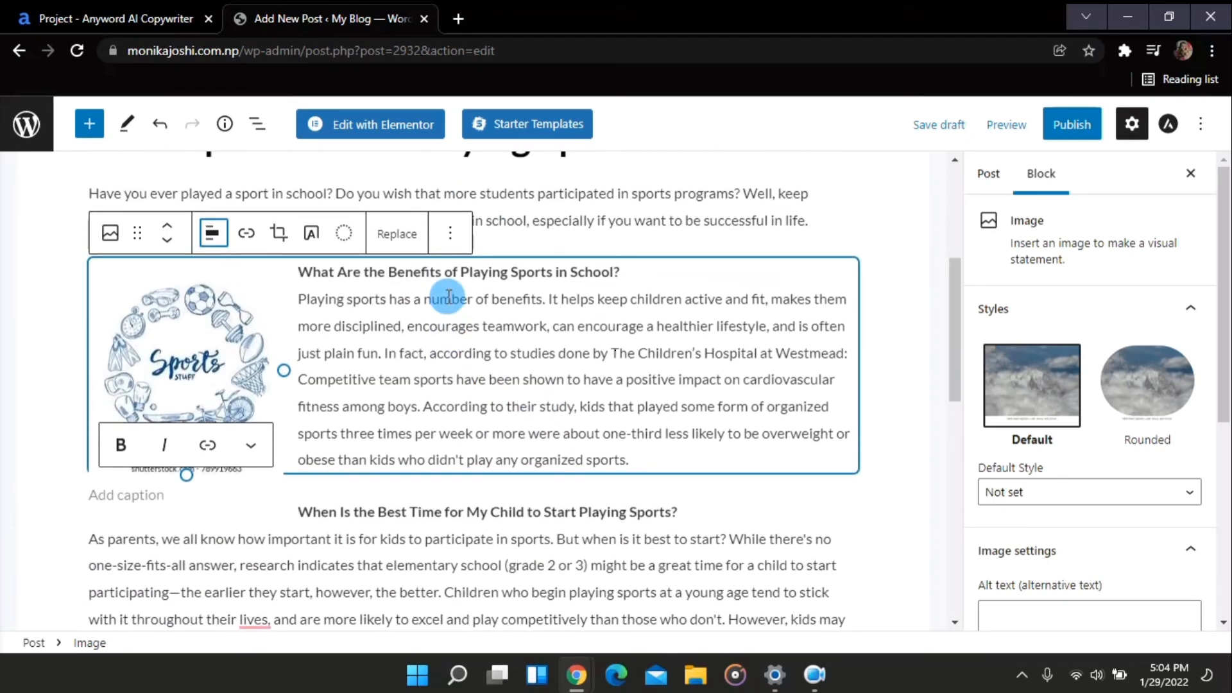
pyautogui.click(906, 253)
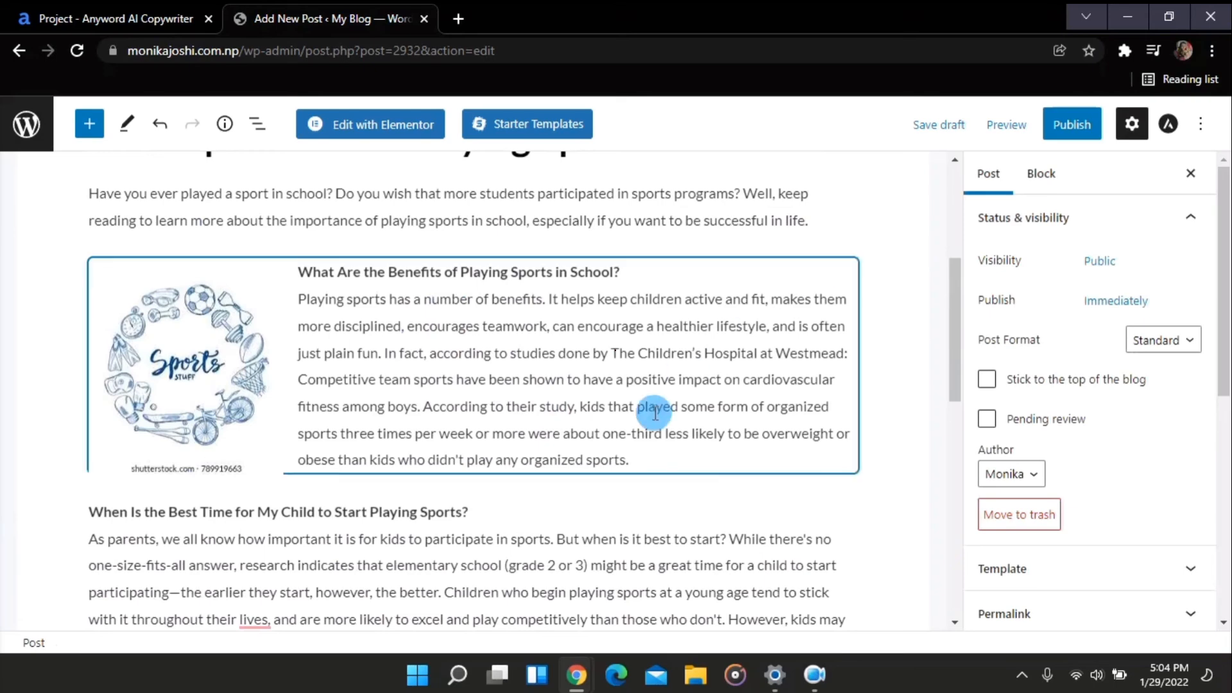
# Scroll through the post to check the images placed beside each section
pyautogui.scroll(-3, 654, 413)
pyautogui.scroll(2, 654, 413)
pyautogui.scroll(-1, 654, 413)
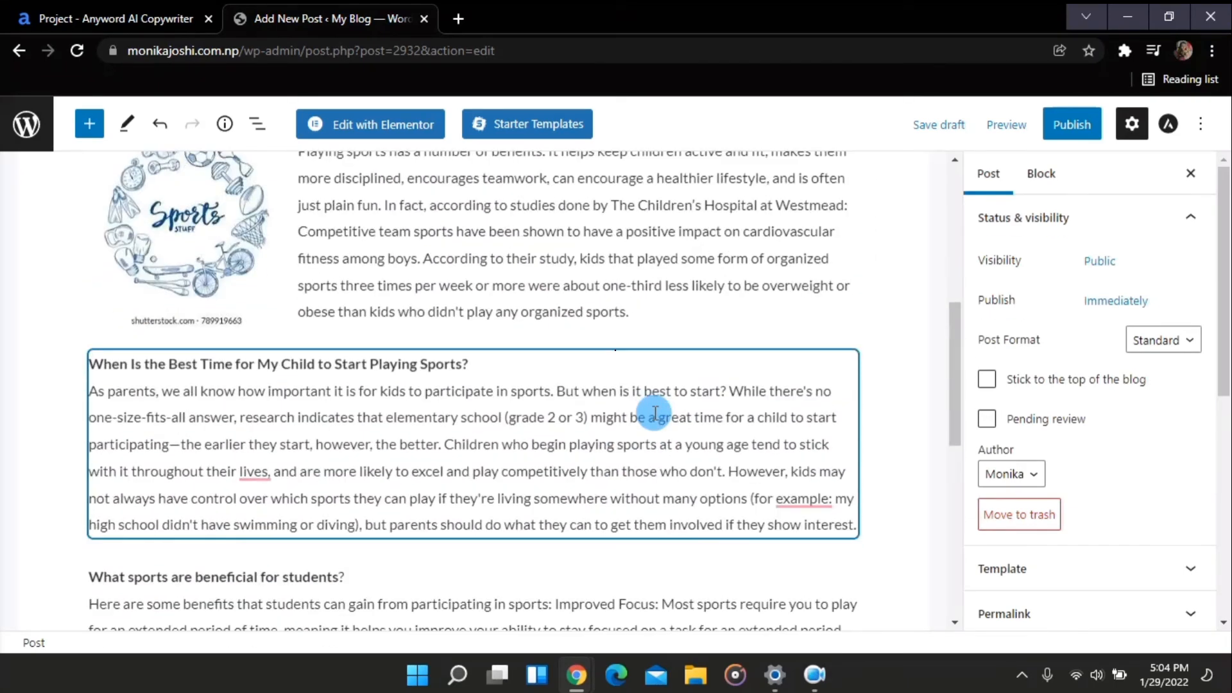
pyautogui.scroll(-1, 654, 413)
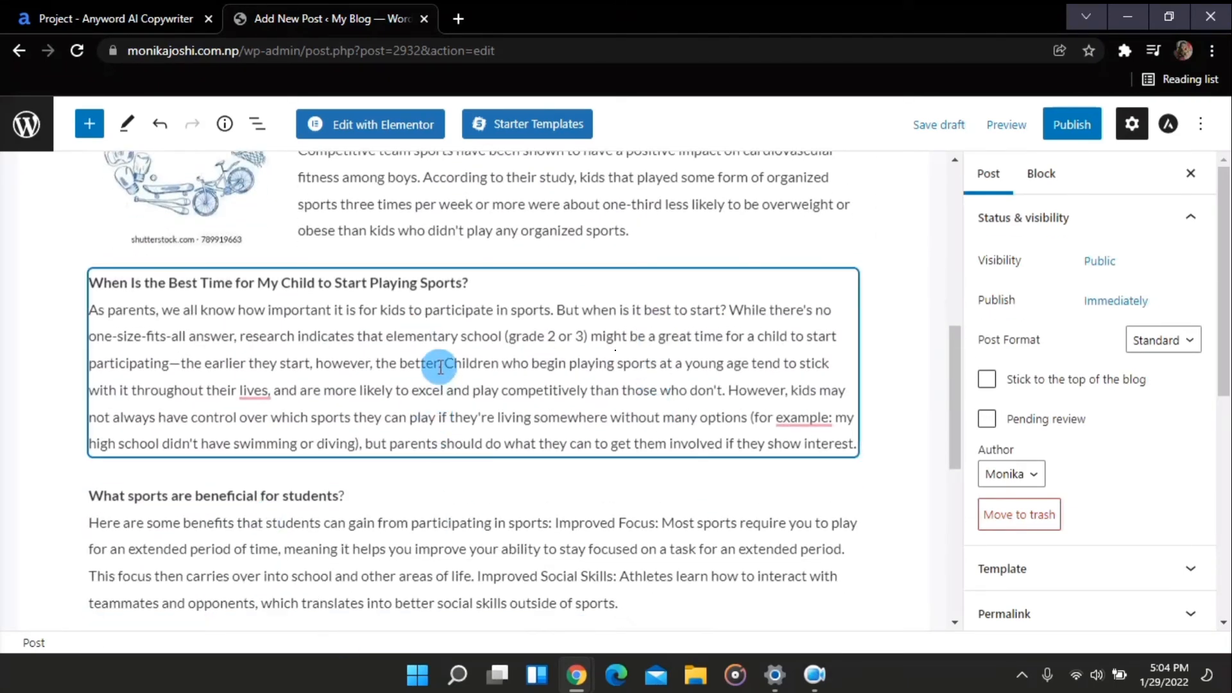
pyautogui.click(472, 469)
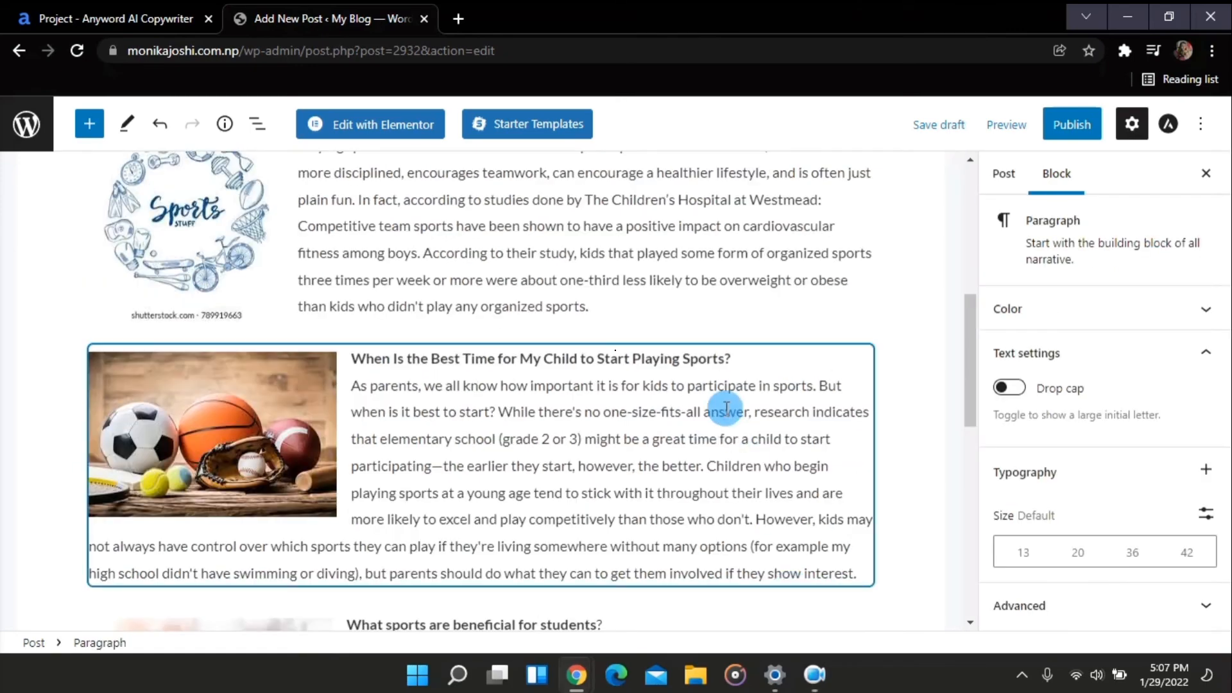
pyautogui.scroll(6, 726, 408)
pyautogui.scroll(-12, 725, 409)
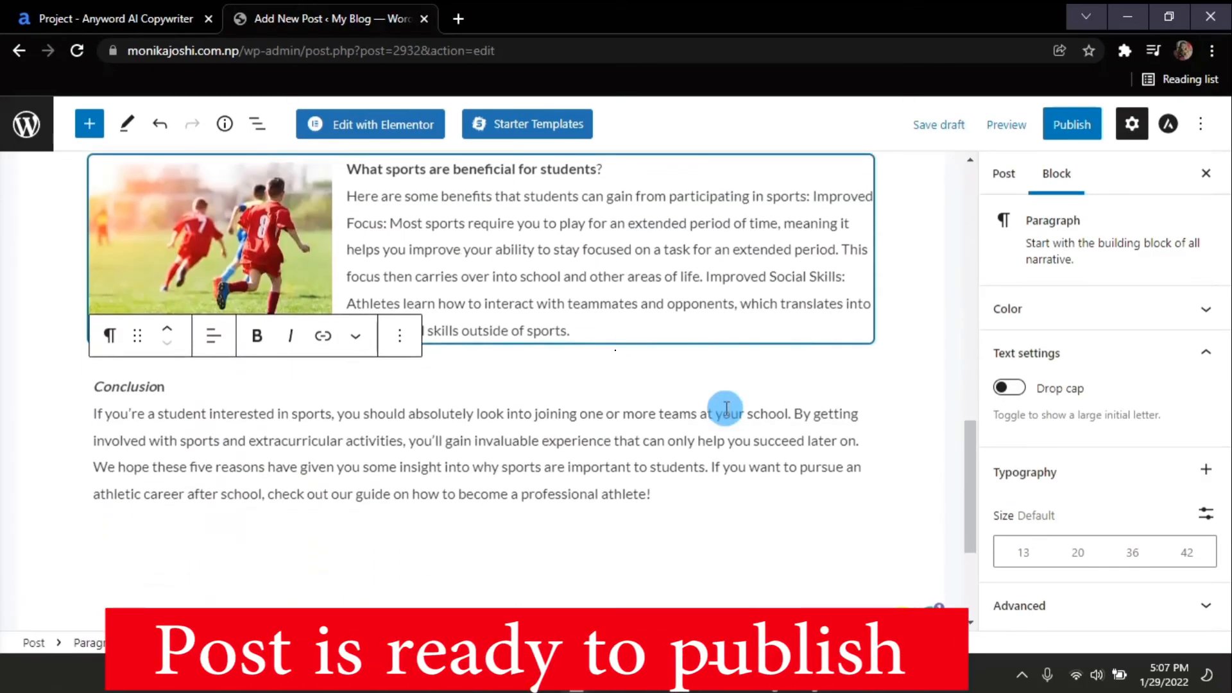
pyautogui.click(725, 408)
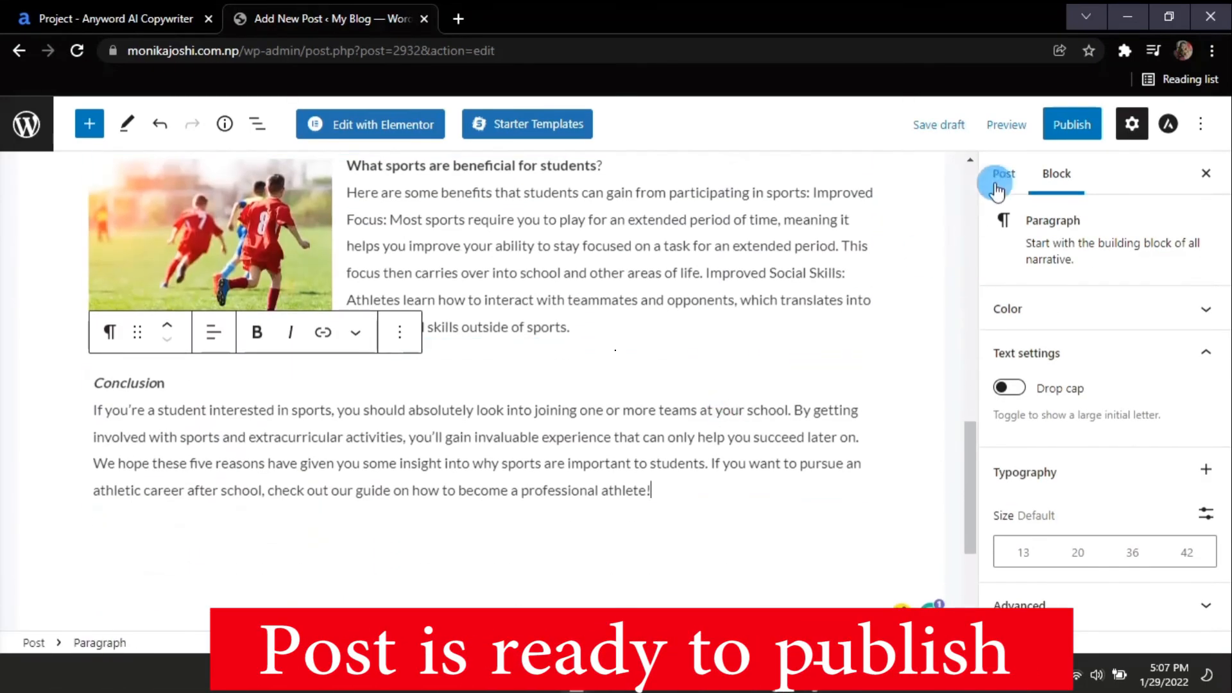
# Publish the post immediately
pyautogui.click(1061, 131)
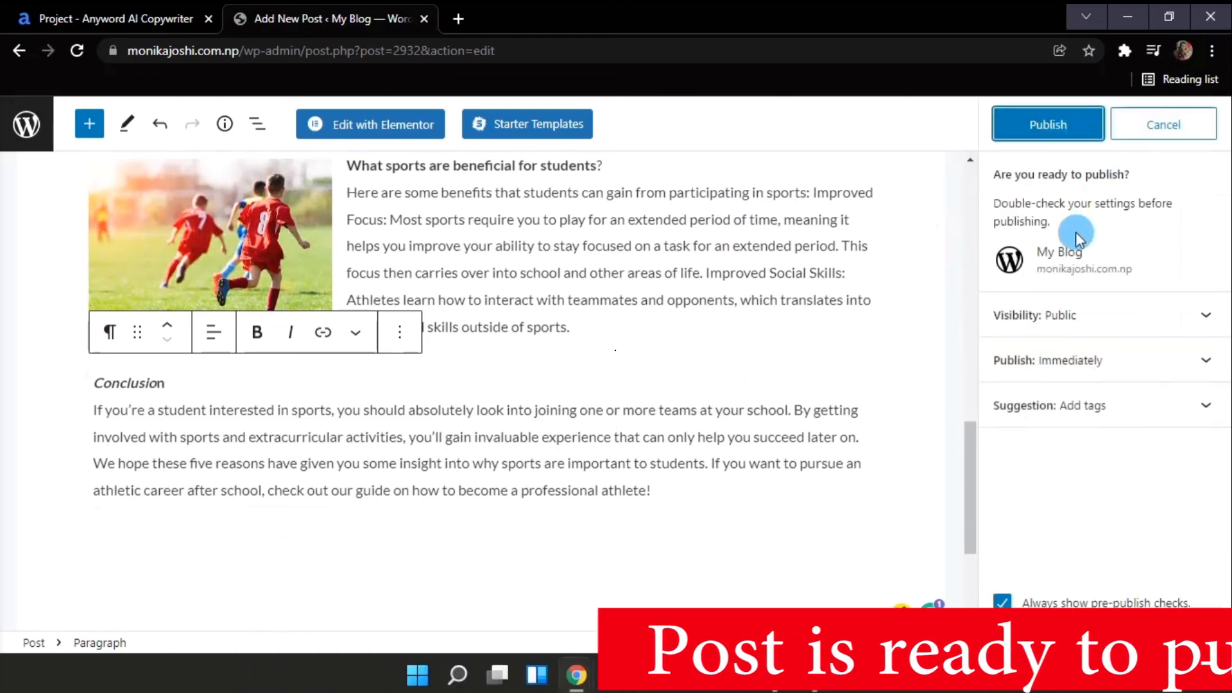
pyautogui.click(1051, 127)
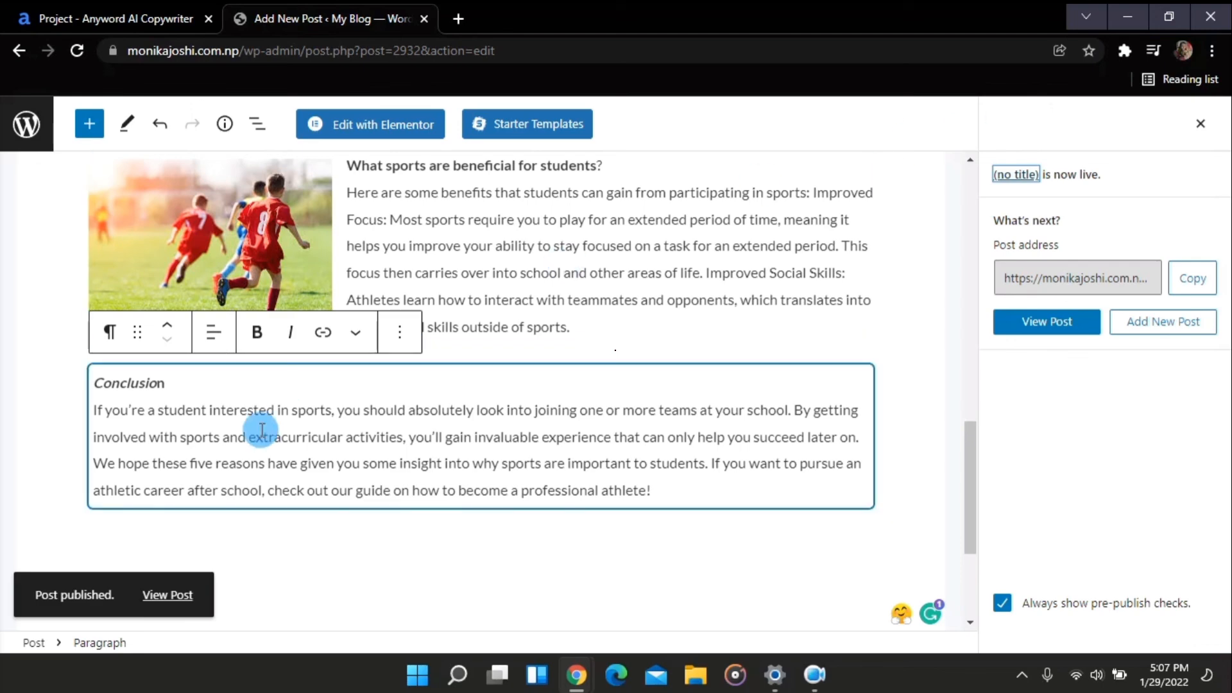
# Open the published post and scroll through it to review the result
pyautogui.click(165, 603)
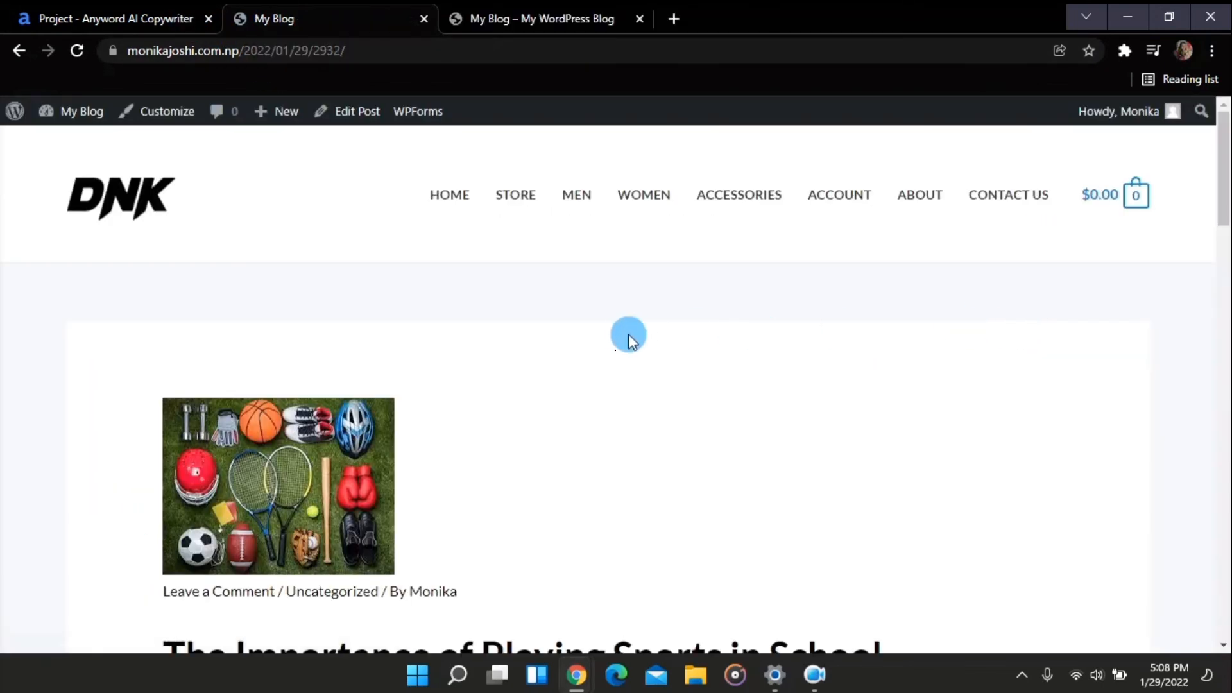
pyautogui.scroll(-10, 625, 333)
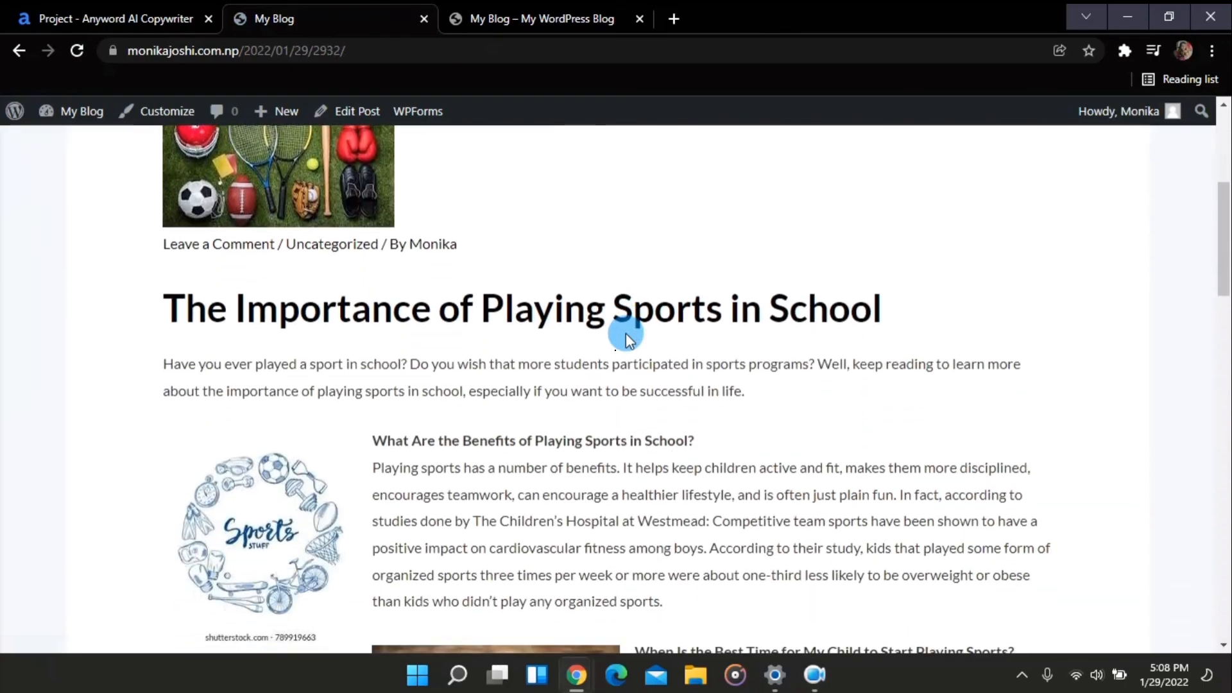
pyautogui.scroll(-14, 625, 333)
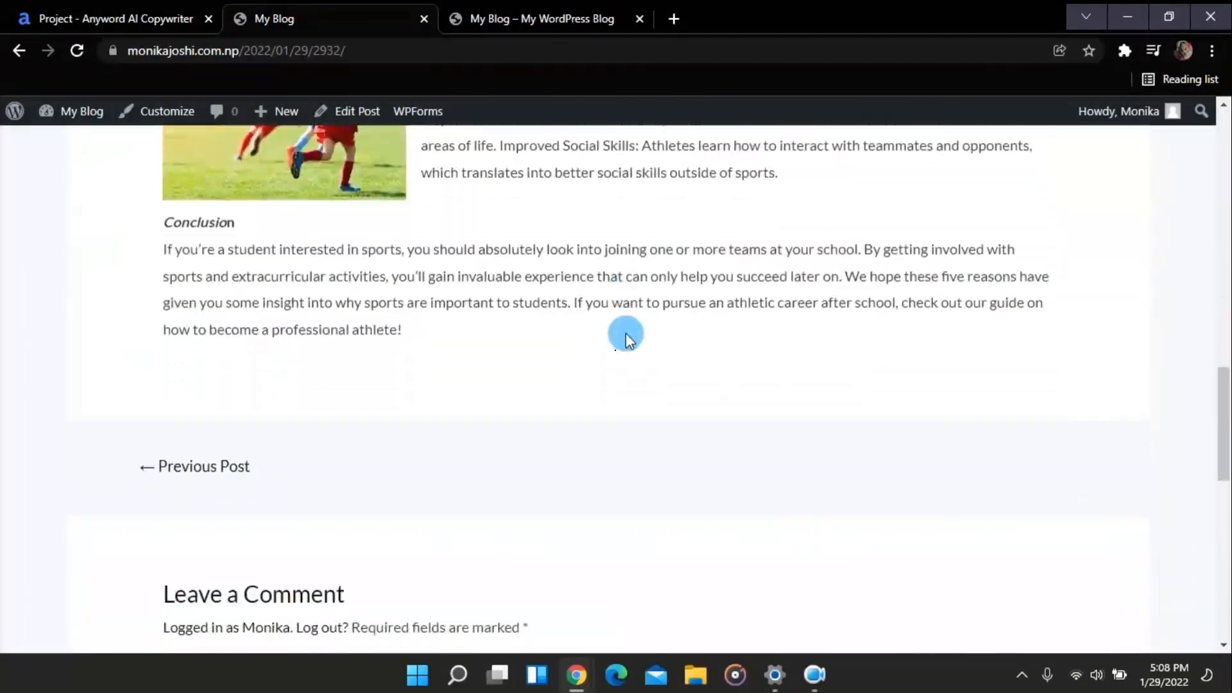
pyautogui.scroll(-5, 626, 333)
pyautogui.scroll(20, 625, 333)
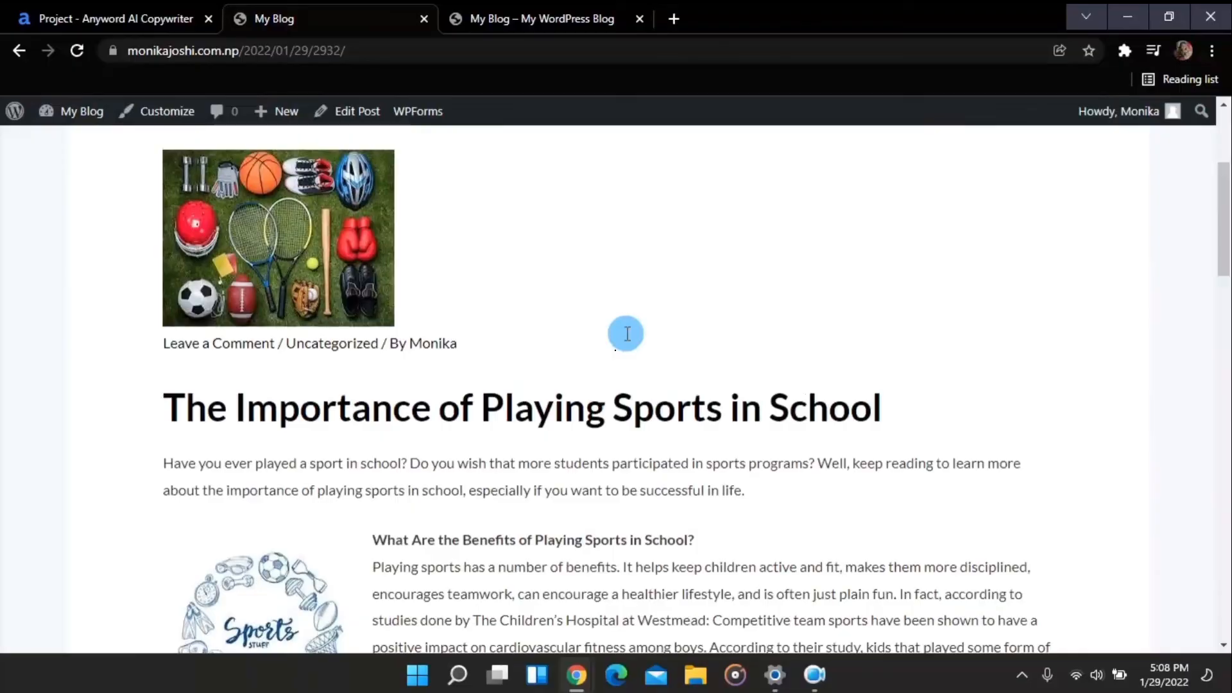